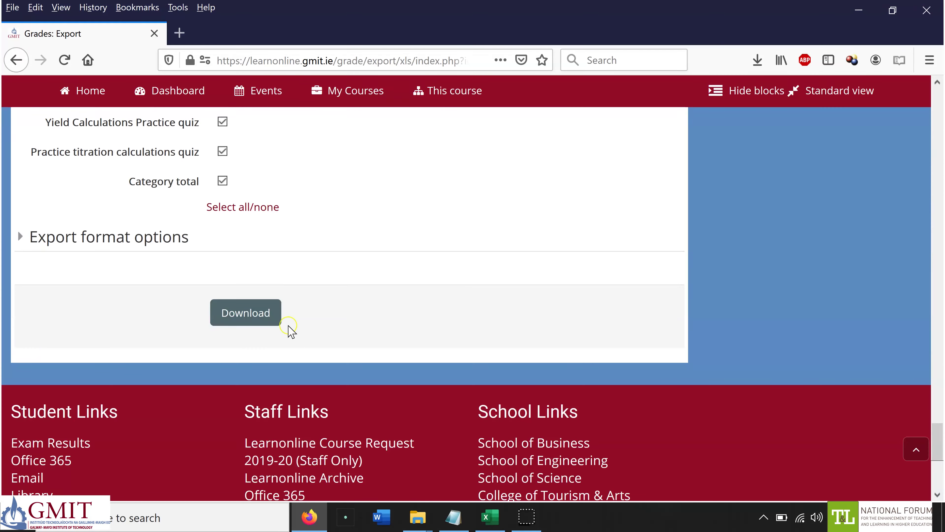
Step: Download the course grades export, then open Sample Data Only 2019.xlsx from the Case Study Samples folder in Excel
left_click(242, 312)
left_click(190, 161)
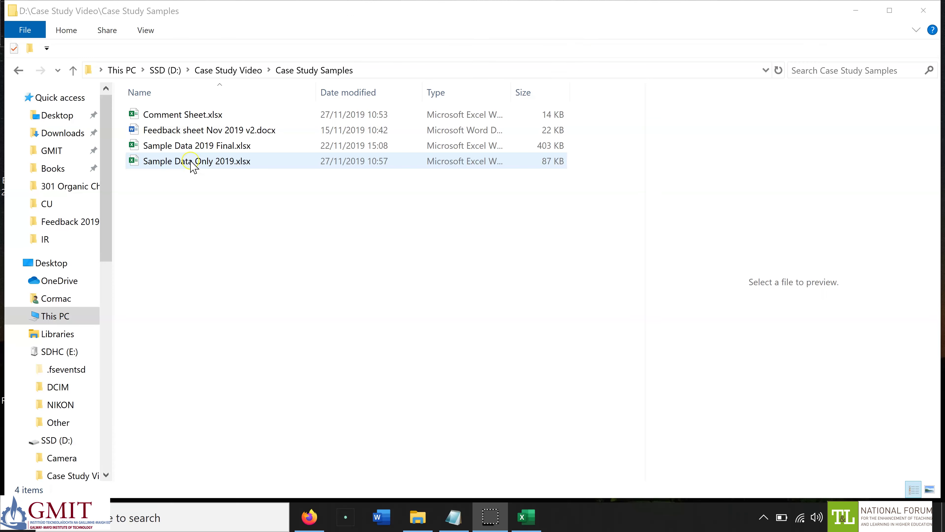
double_click(192, 164)
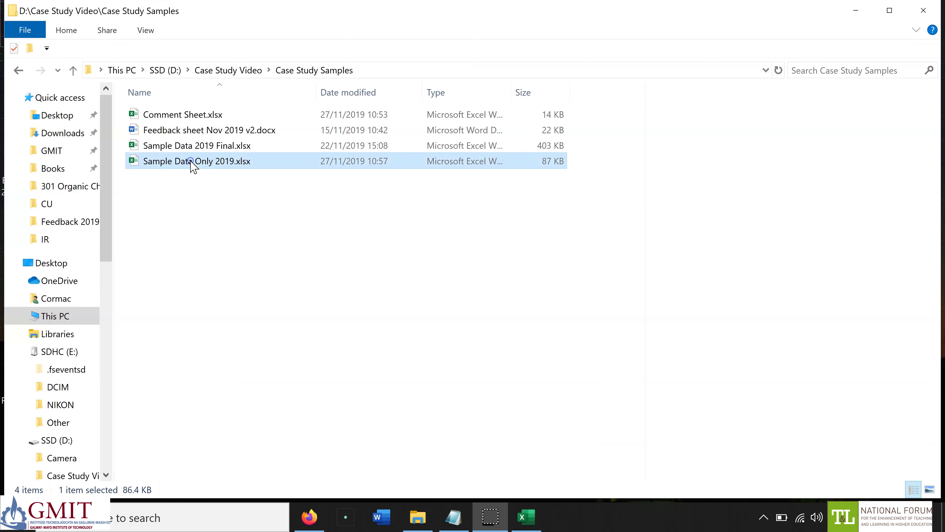
key("Up")
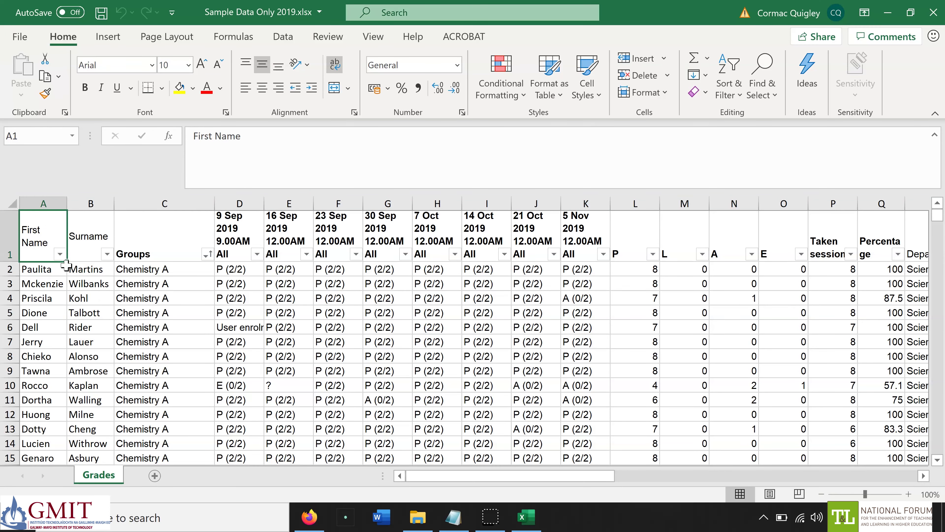
Step: Examine the Grades sheet's columns from the student names through attendance and lab marks to the CA Theory Grade, then return to column A
key("Right")
key("Right")
key("Right")
key("Down")
key("Right")
key("Right")
key("Right")
key("Right")
key("Right")
key("Right")
key("Right")
key("Right")
key("ctrl+Right")
key("Left")
key("Left")
key("Left")
key("Left")
key("Left")
key("Left")
key("Left")
key("Left")
key("Left")
key("Left")
key("Left")
key("Left")
key("Left")
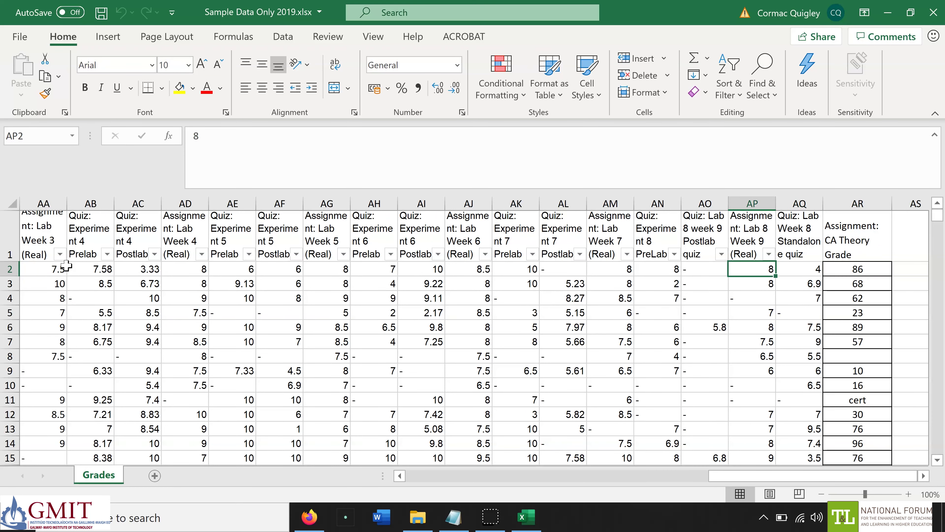
key("ctrl+Left")
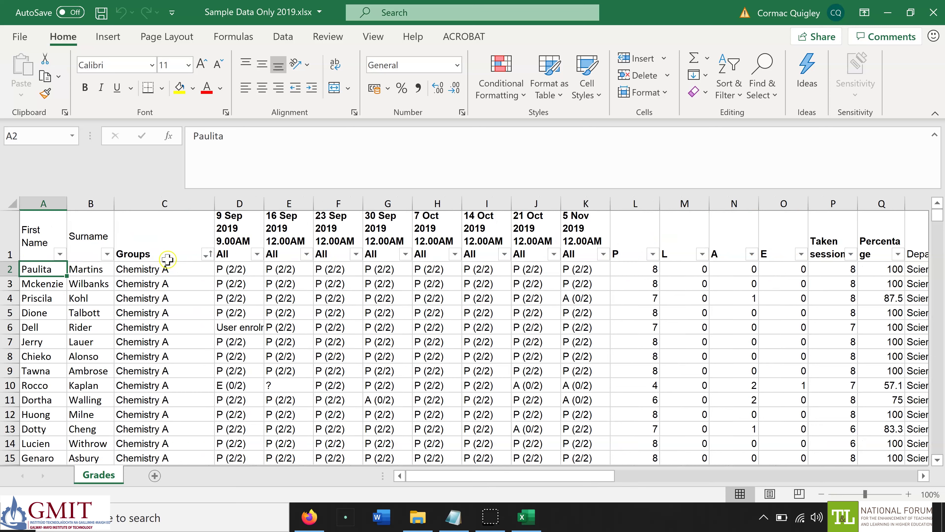
Step: Split the worksheet window at cell D2 so the header row and the name and group columns scroll separately
left_click(233, 270)
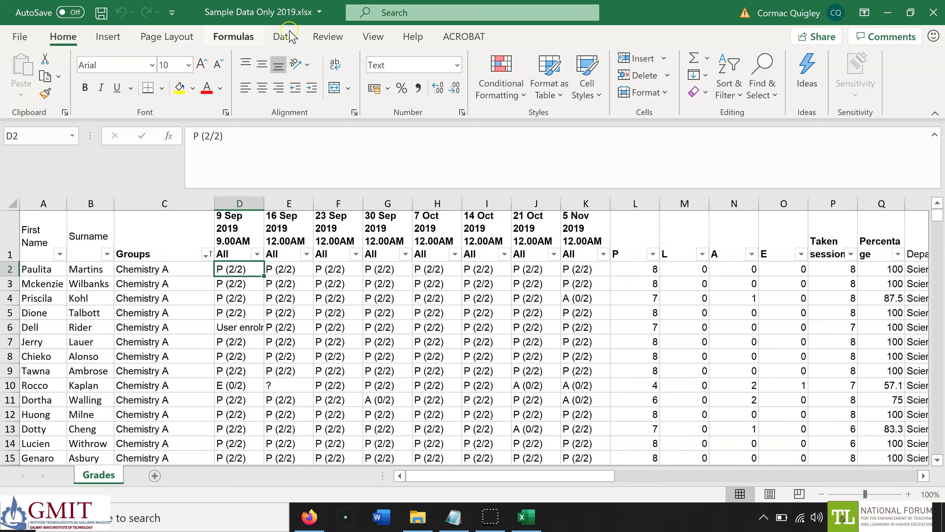
left_click(373, 37)
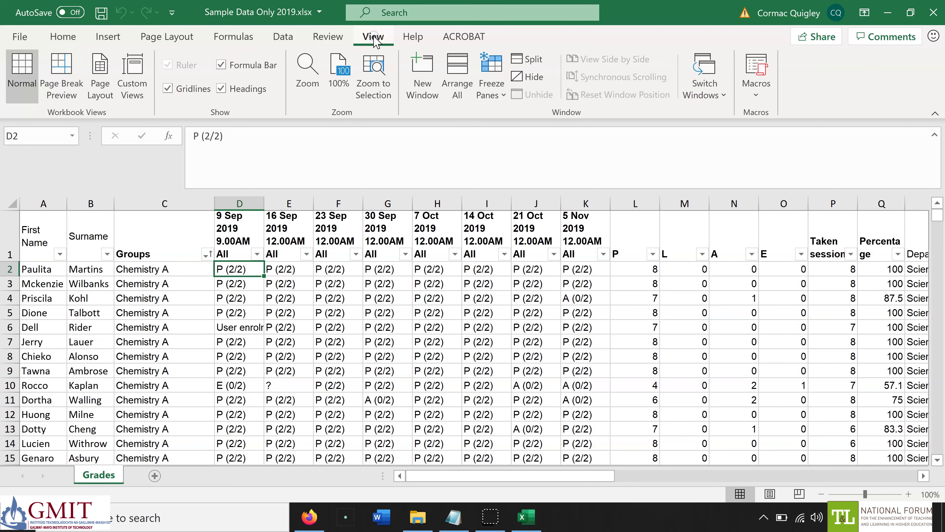
left_click(525, 60)
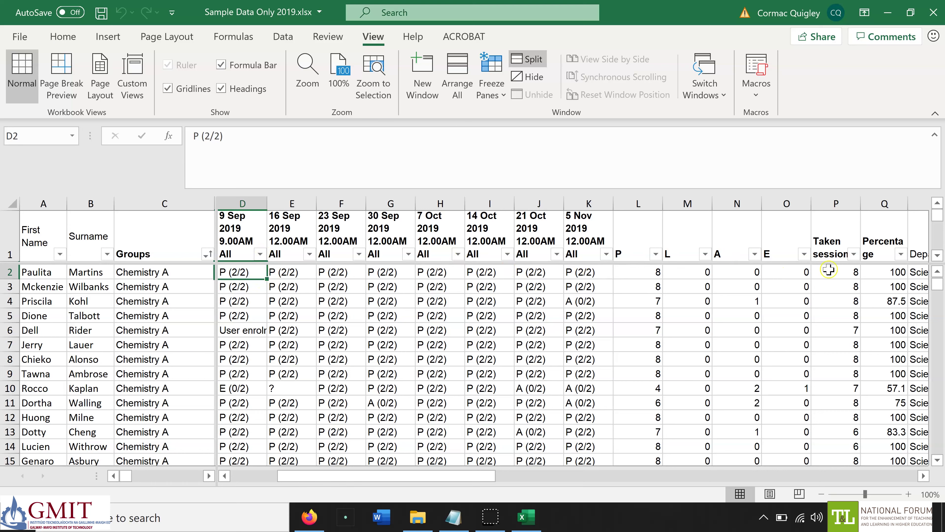
Step: Insert a column between Percentage and Department and give it the header Real Attendance
left_click(879, 273)
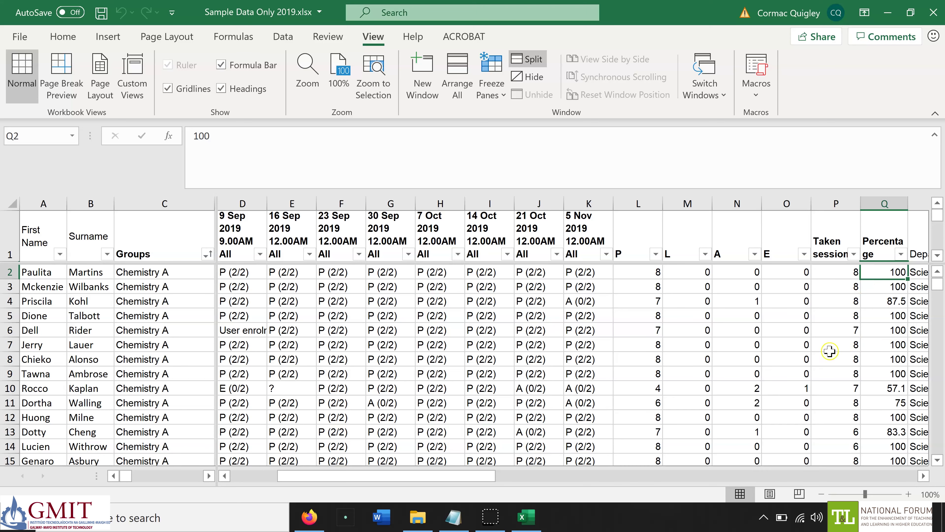
key("Right")
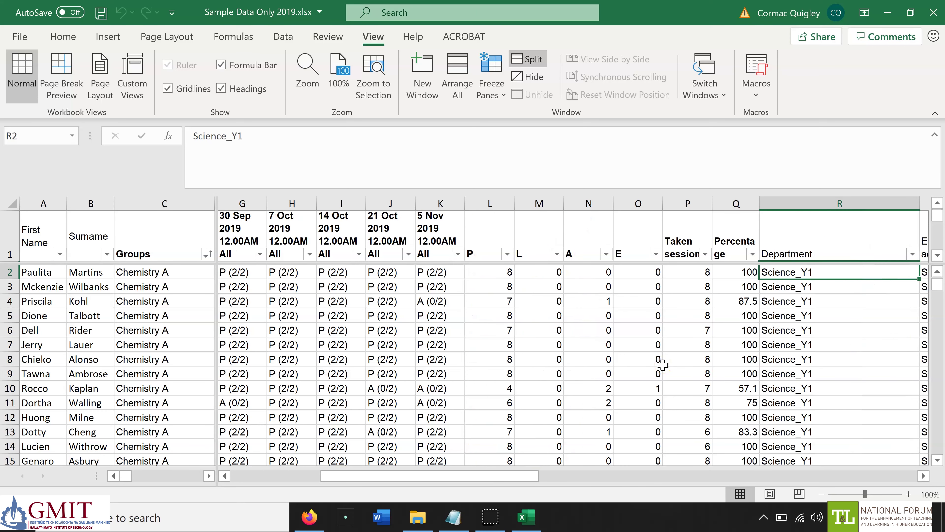
key("alt+h")
key("i")
key("c")
key("Up")
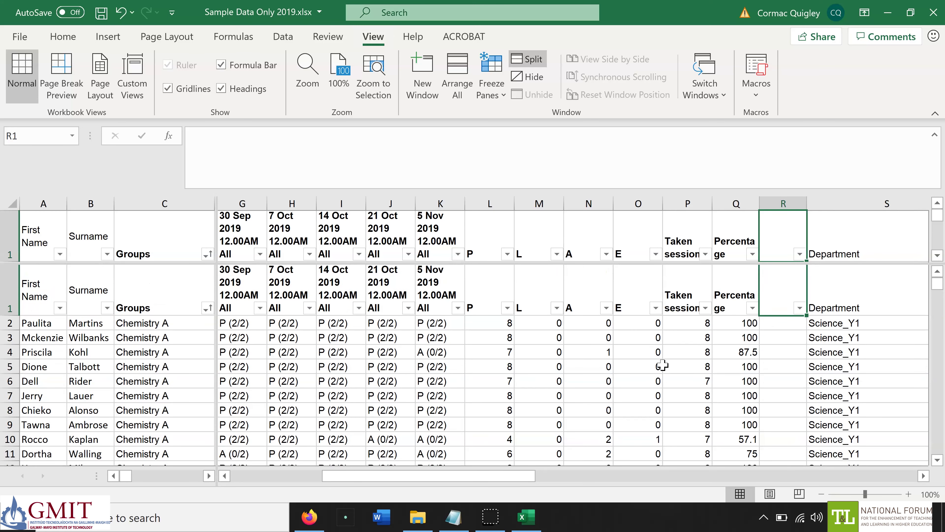
type("Real")
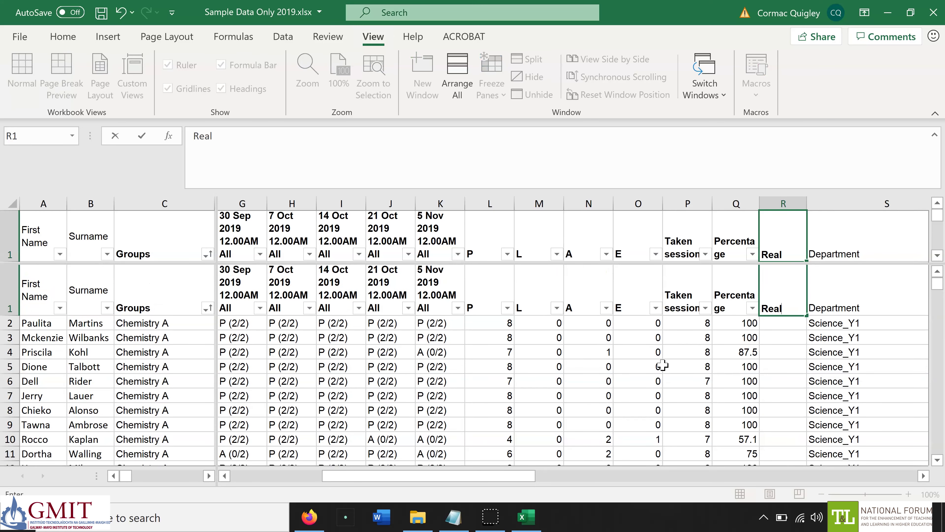
type(" Attendance")
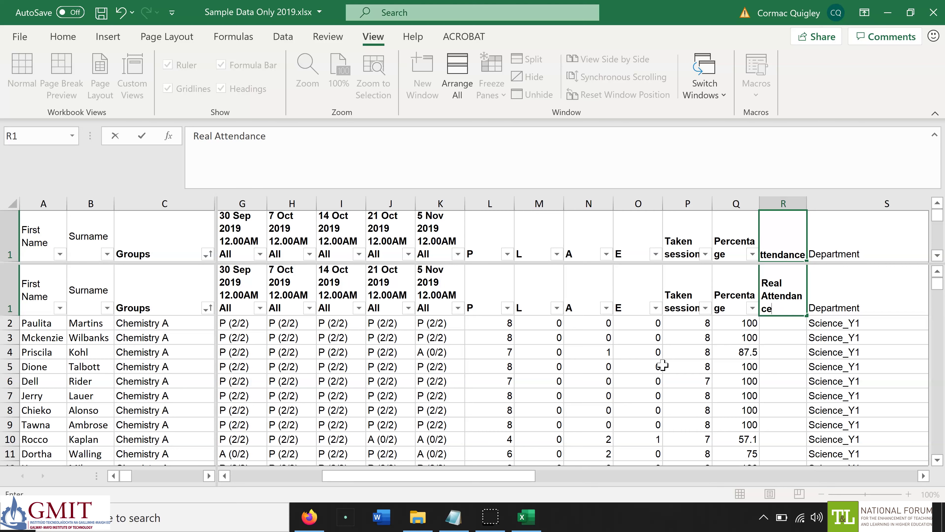
key("Return")
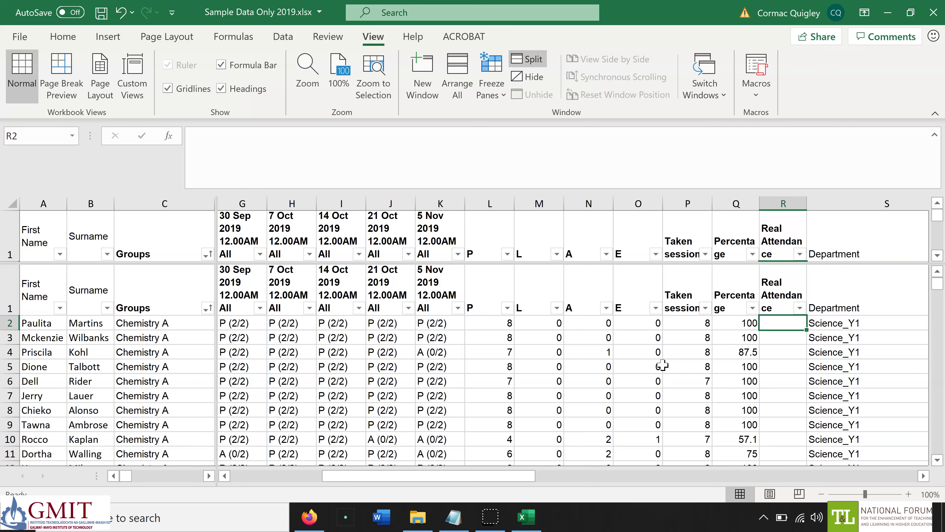
Step: Enter the formula =(L2+M2)/8*100 in R2 under Real Attendance and fill it down for all students
type("=")
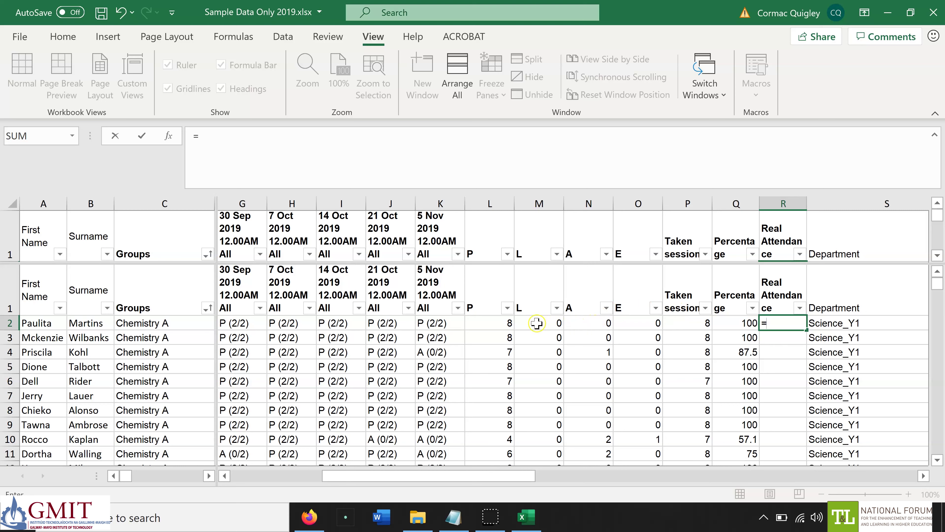
left_click(500, 326)
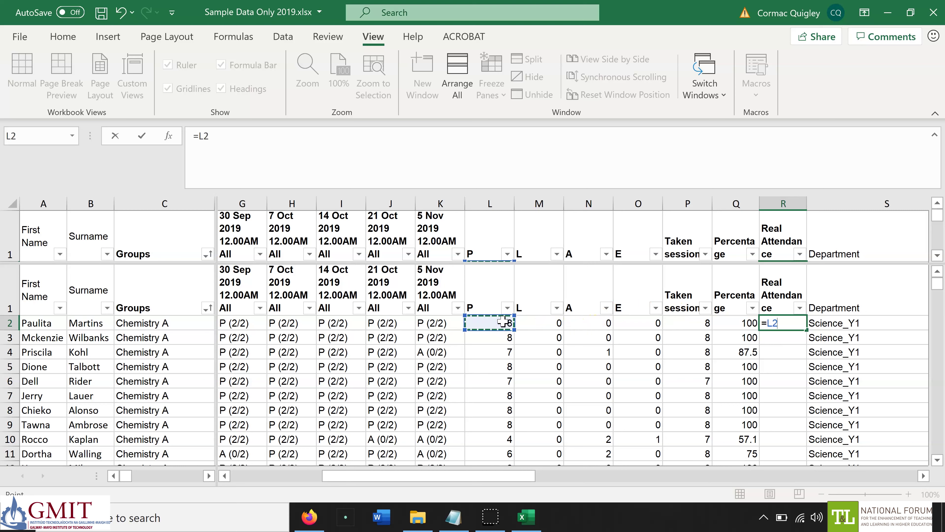
type("+")
left_click(525, 321)
left_click(523, 319)
type(")/8")
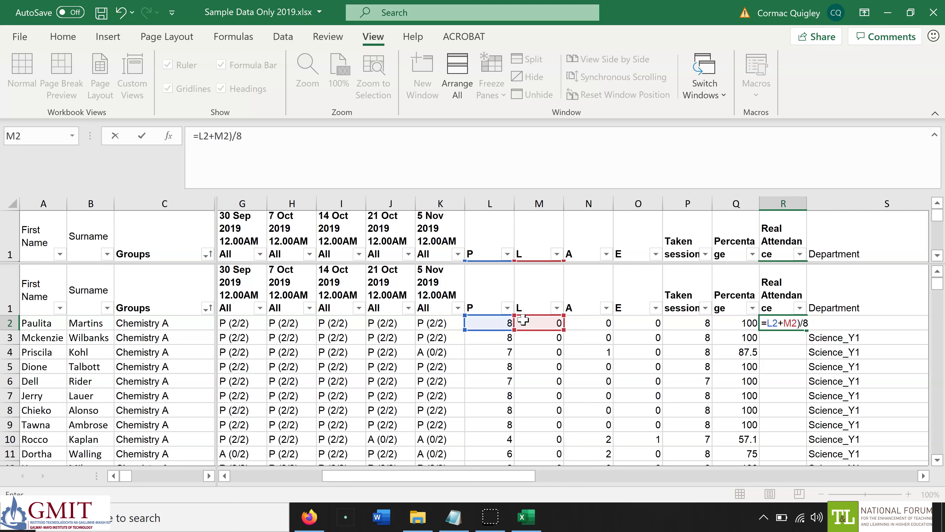
type("*100")
key("Return")
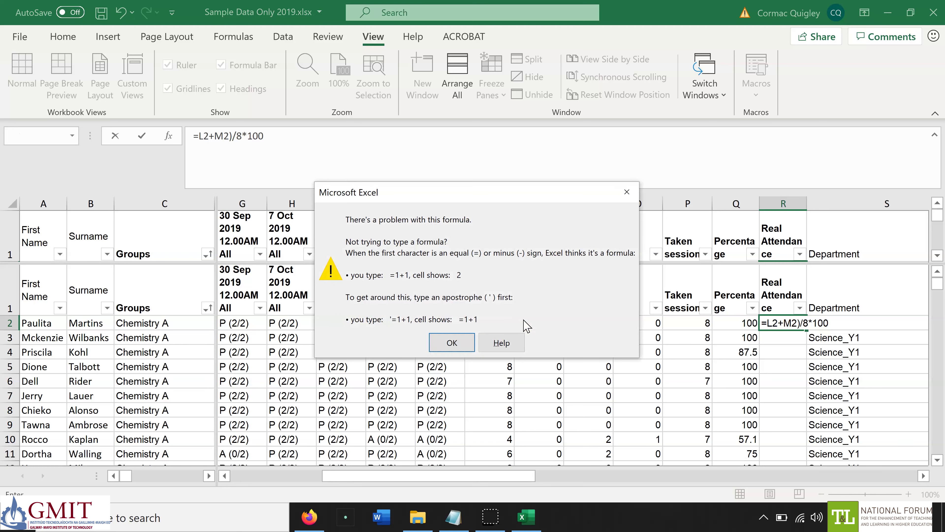
key("Return")
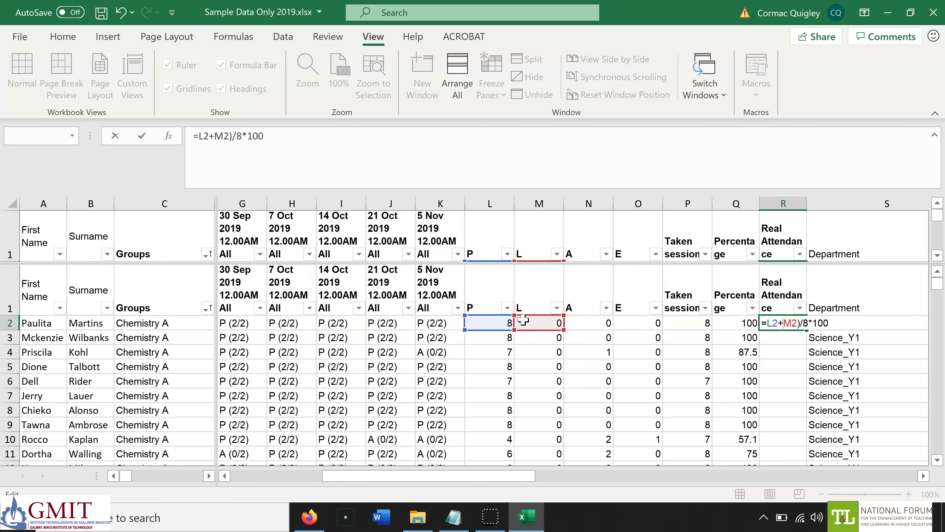
left_click(766, 323)
type("(")
key("Return")
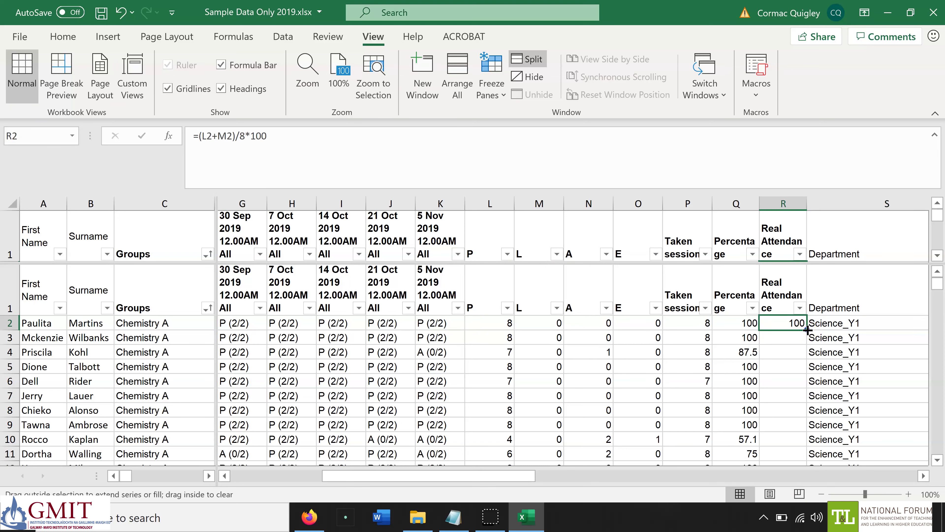
double_click(806, 330)
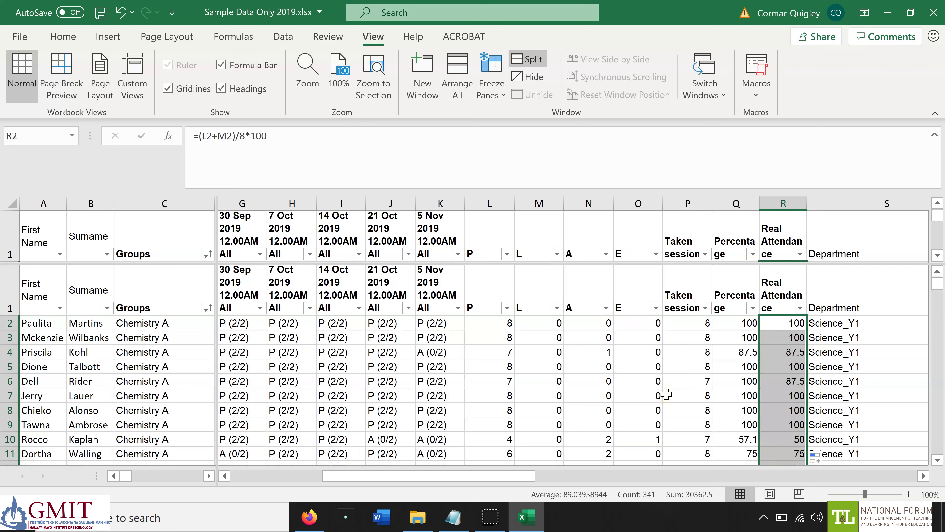
Step: Insert a column before the Post Lab Exercise 0 quiz and give it the header Real Mark for Week one
scroll(666, 394, "right", 3)
left_click(809, 322)
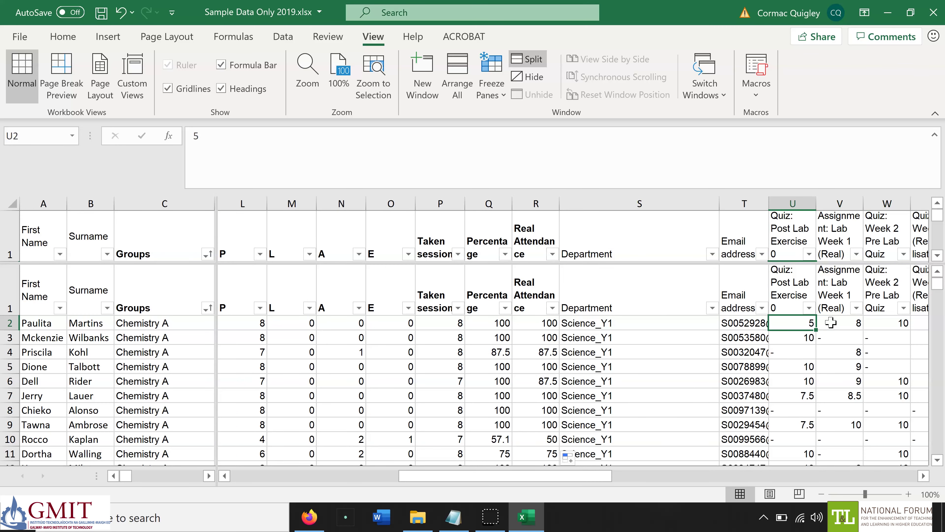
key("ctrl+shift+plus")
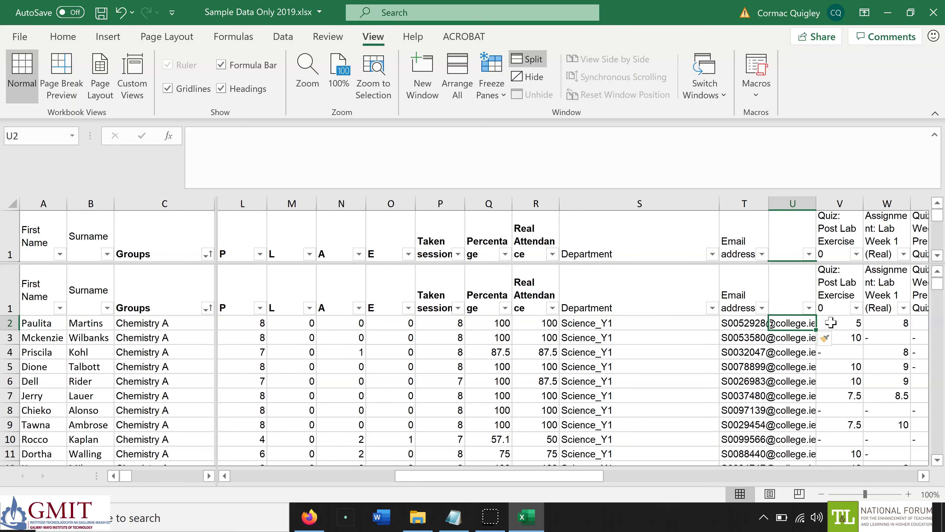
key("Up")
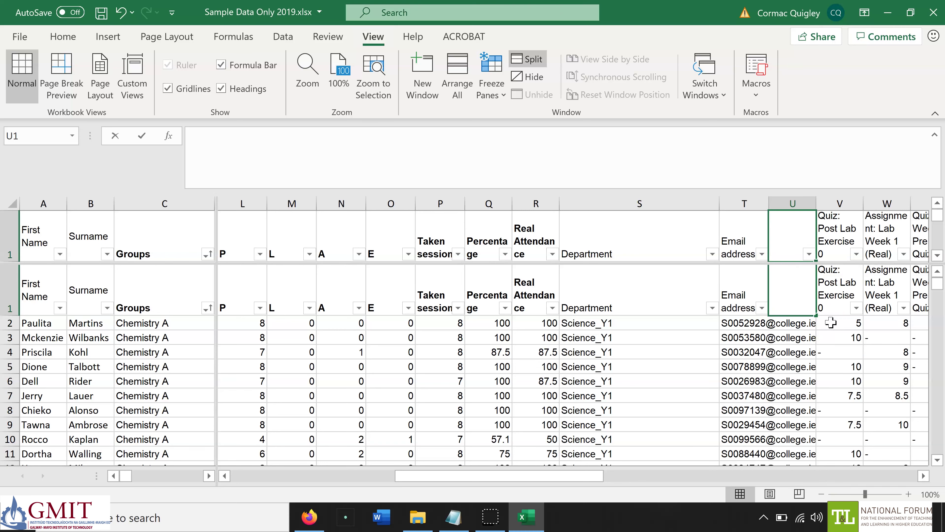
type("Real Mark for Week one")
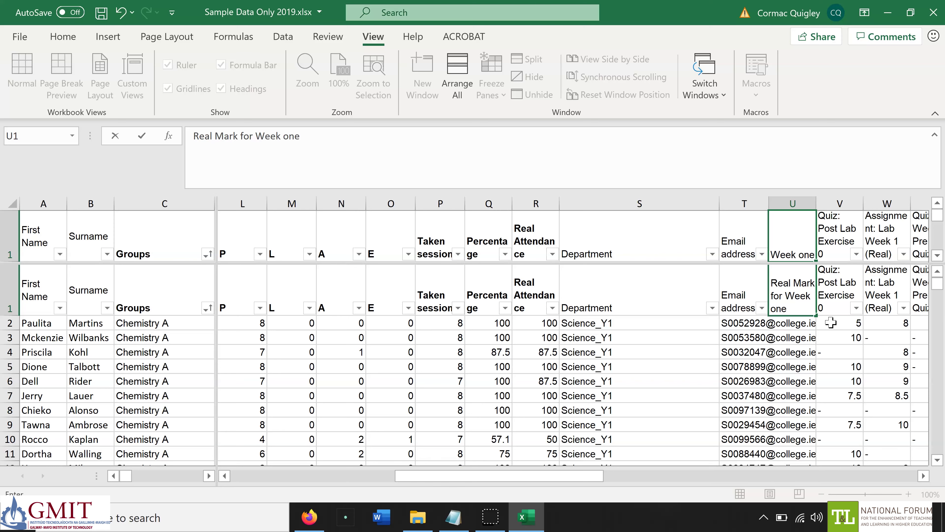
key("Return")
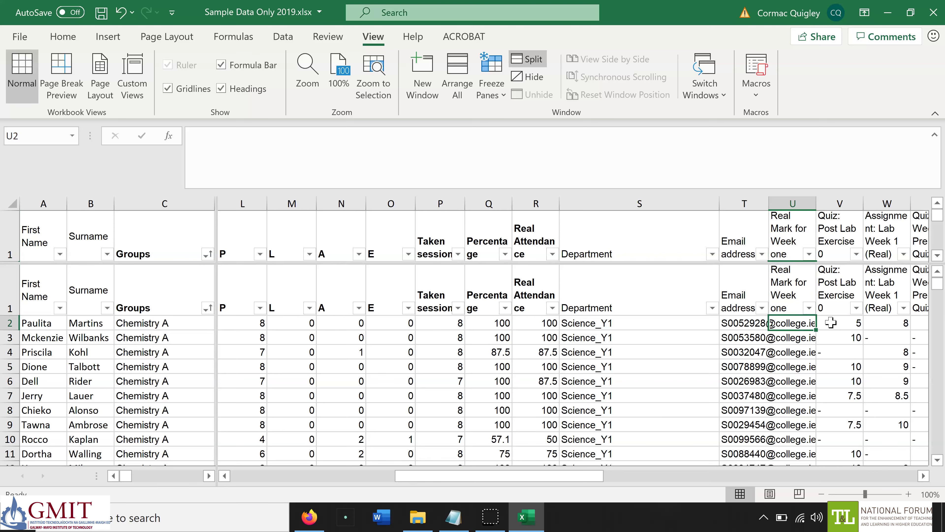
Step: Insert another column before the Post Lab Exercise 0 quiz and give it the header Hypotheitcal Mark for Week 1
key("Up")
key("Right")
key("ctrl+shift+plus")
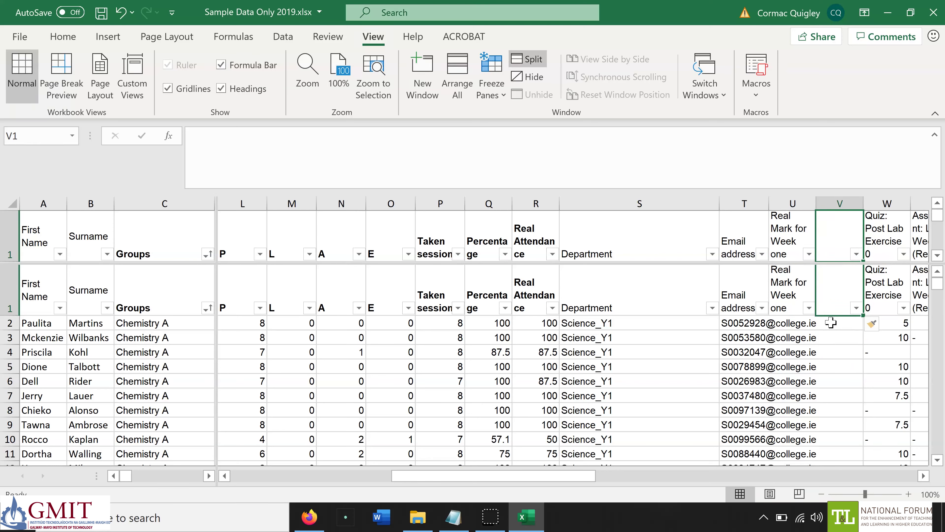
type("Hypo")
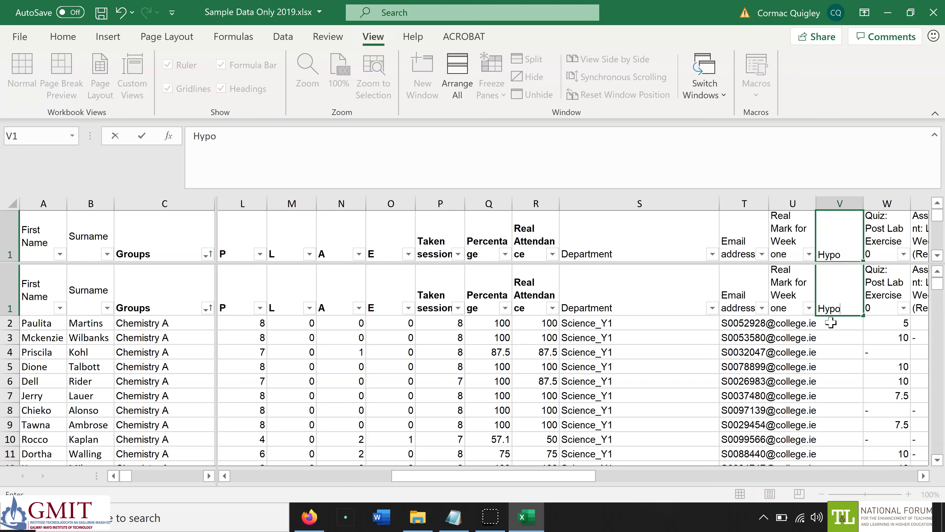
type("theitcal Mark")
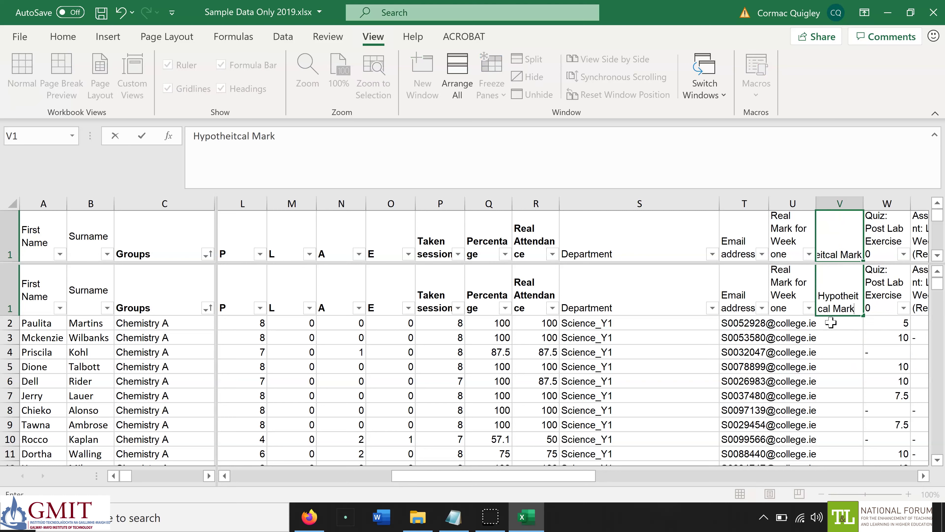
type(" for Week 1")
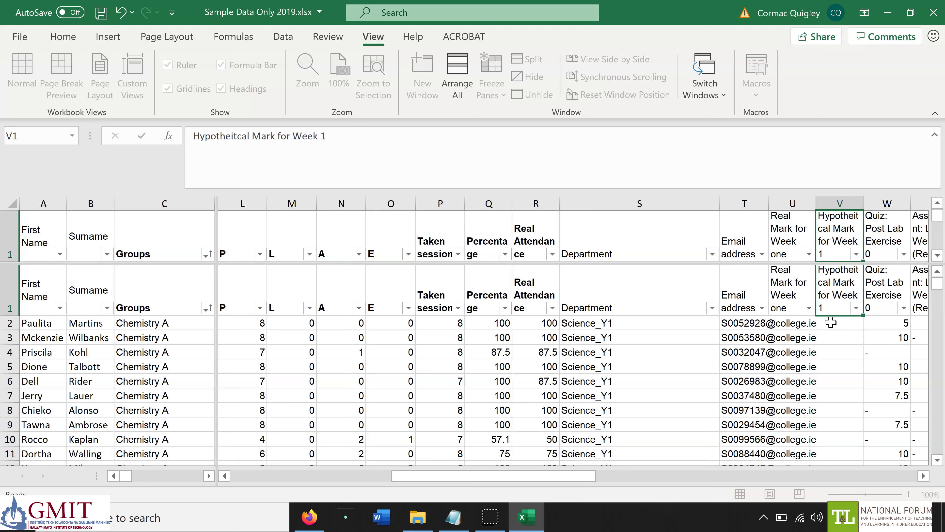
key("Return")
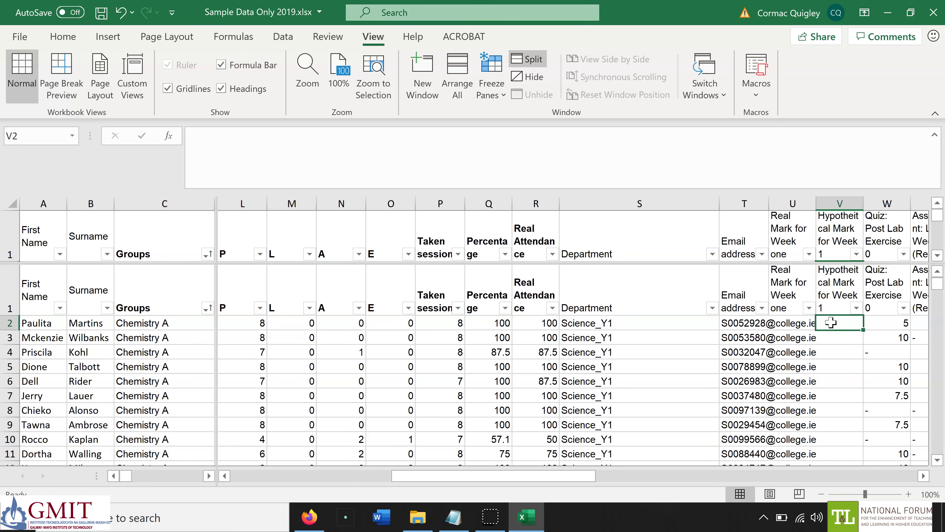
Step: Enter the formula =W2*0.15+X2*0.85 in V2 under the Week 1 hypothetical mark and fill it down for all students
key("Right")
key("Right")
key("Left")
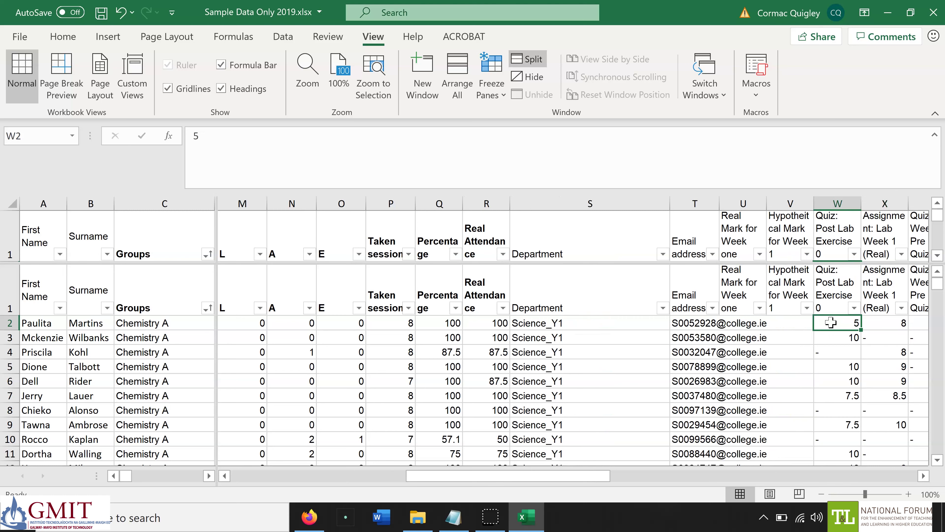
key("Left")
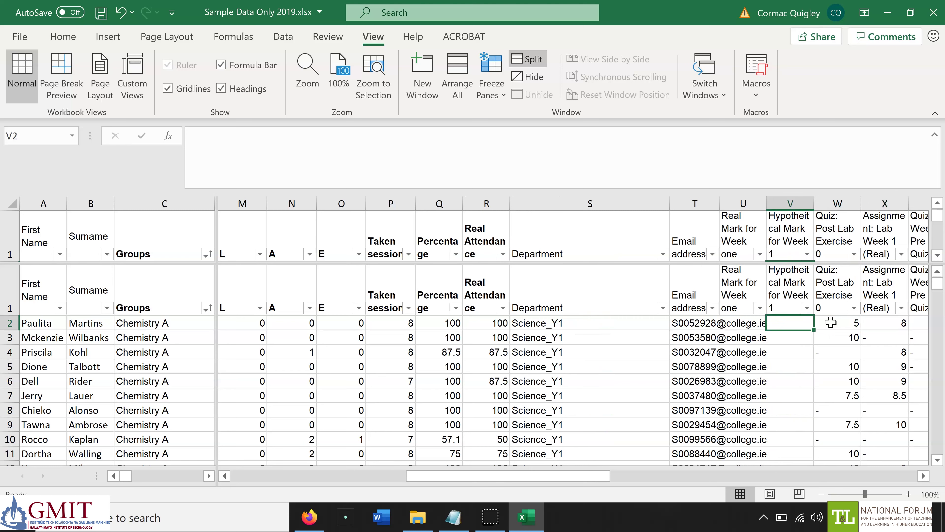
type("=")
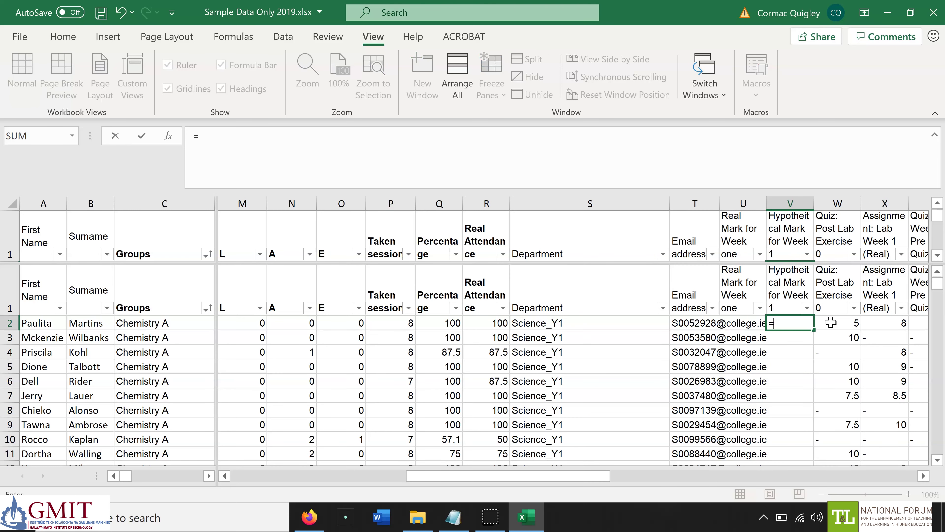
left_click(830, 322)
type("*0.15+")
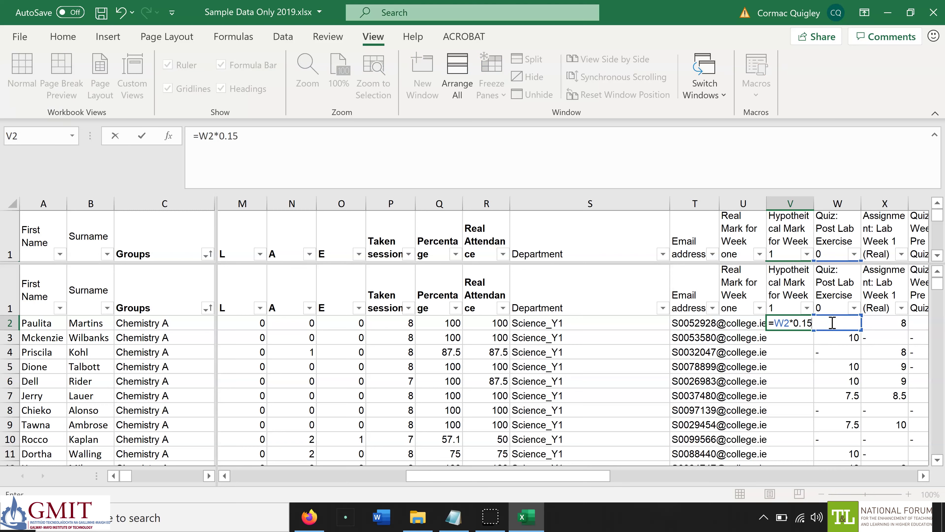
key("Right")
key("Right")
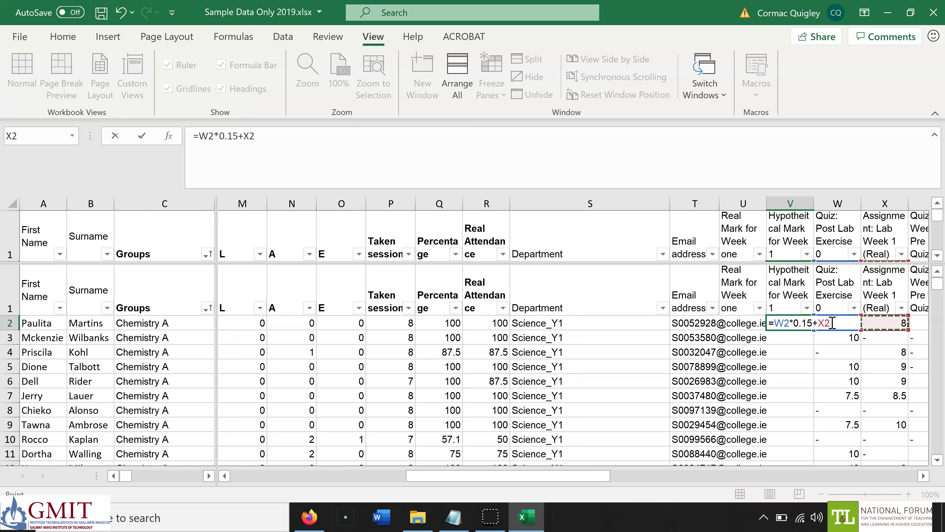
type("*0.85")
key("ctrl+Return")
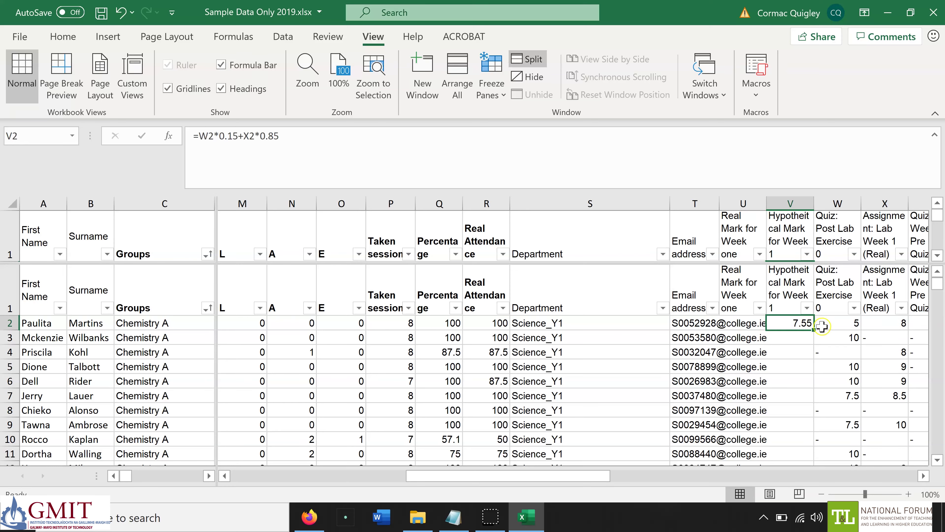
double_click(814, 330)
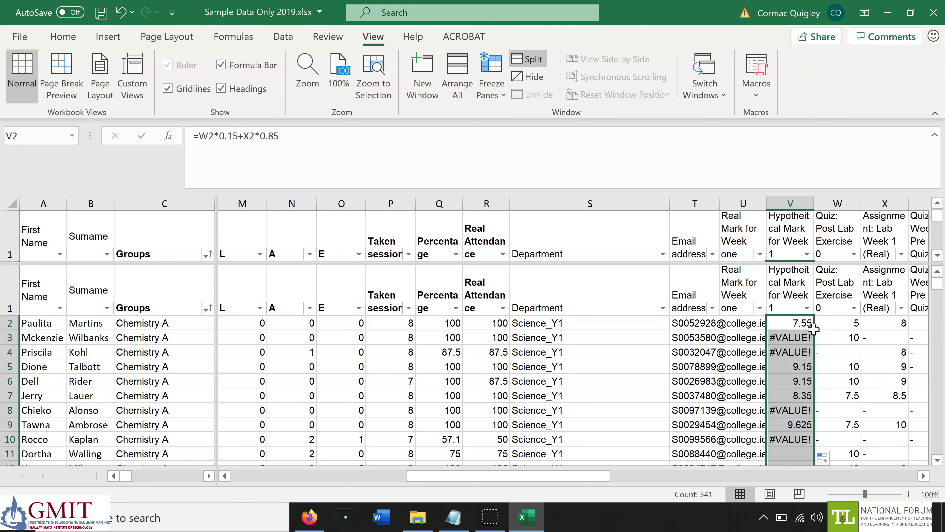
Step: Replace every cell in the sheet that contains only - with 0, matching entire cell contents
left_click(800, 340)
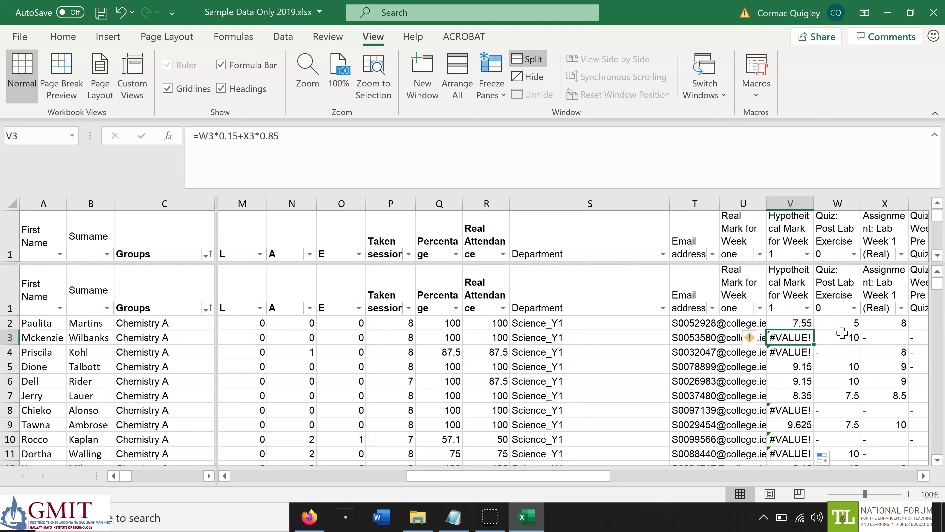
key("Up")
key("Right")
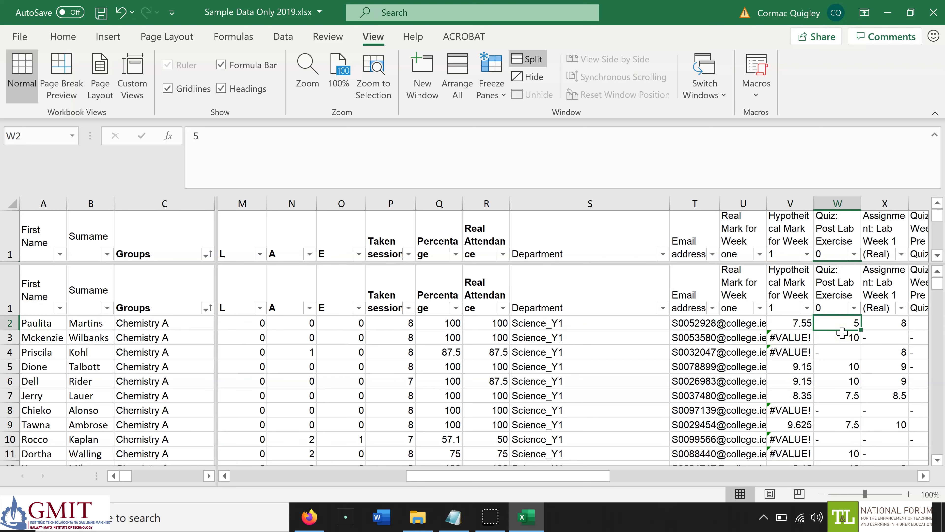
key("ctrl+h")
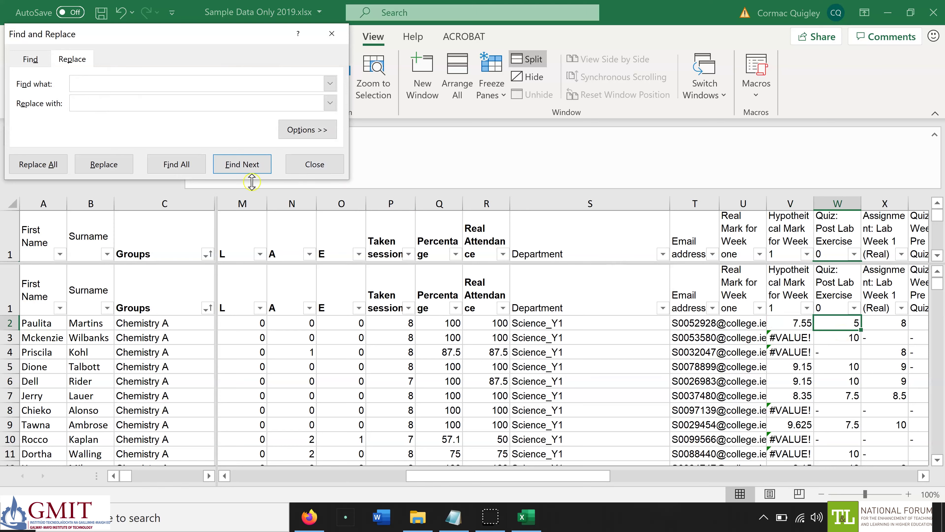
left_click(306, 128)
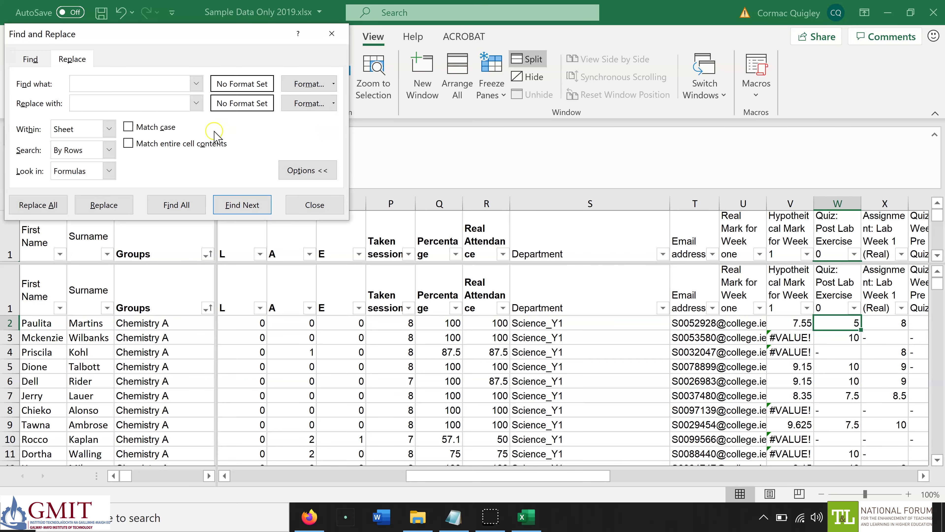
left_click(186, 145)
left_click(126, 88)
type("-")
left_click(120, 102)
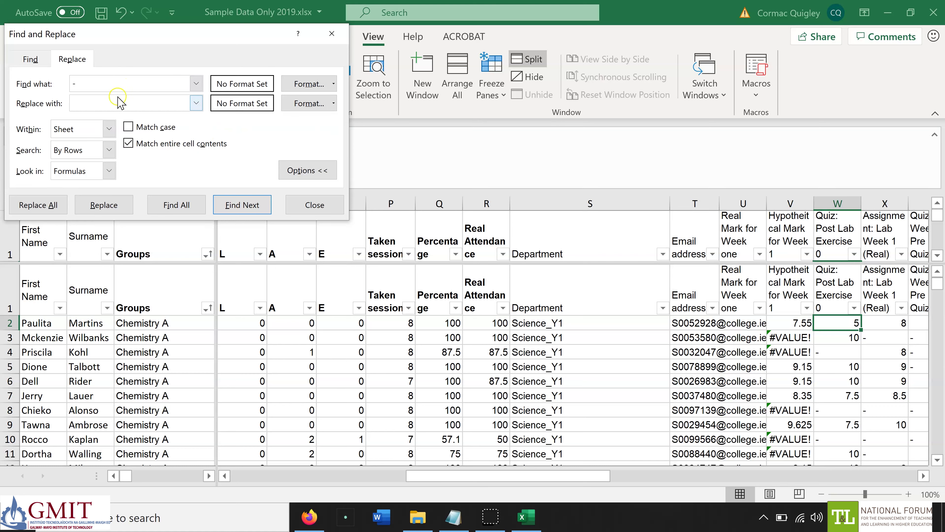
type("0")
left_click(40, 207)
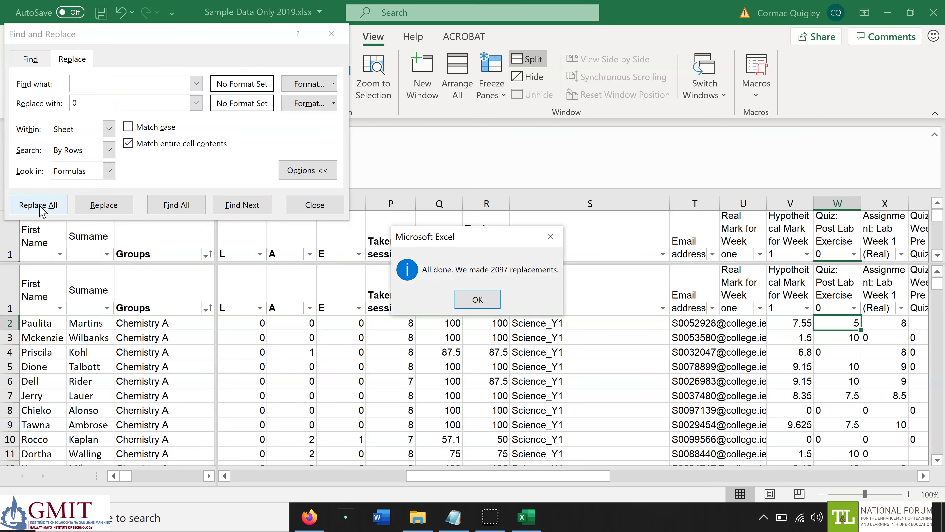
left_click(477, 299)
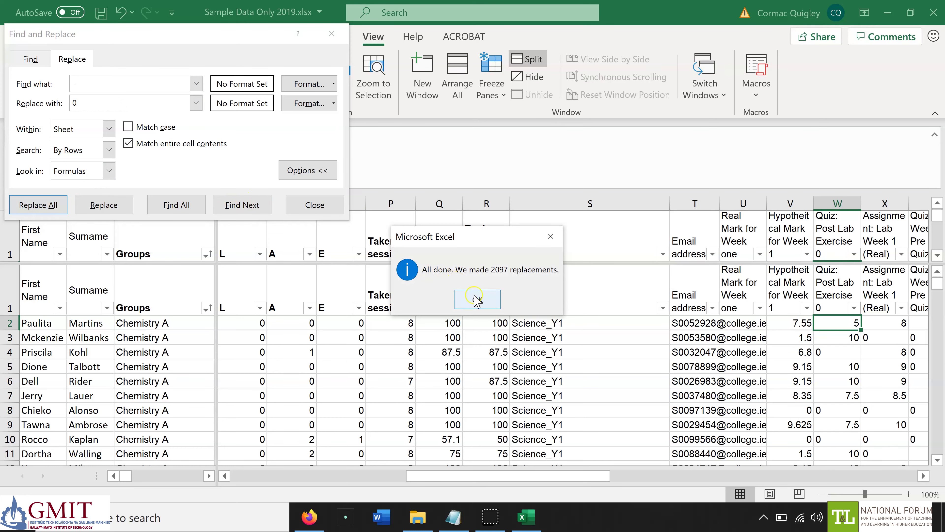
left_click(310, 210)
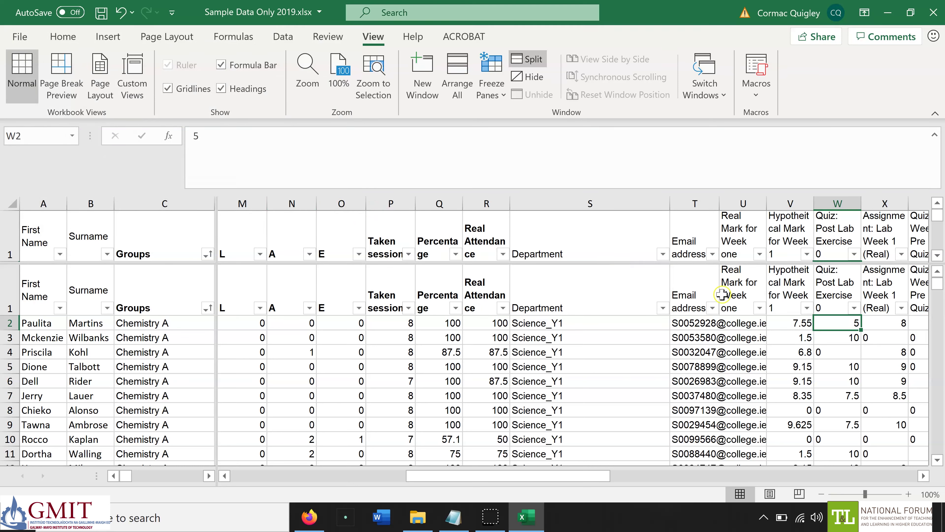
Step: Enter the formula =IF(W2>3.99,V2,MIN(V2,7)) in U2 under Real Mark for Week one
left_click(746, 321)
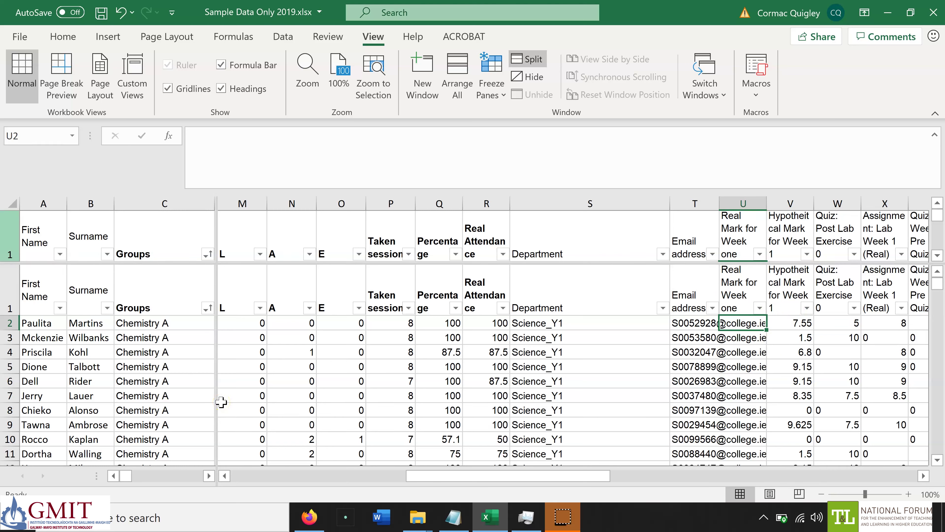
type("=")
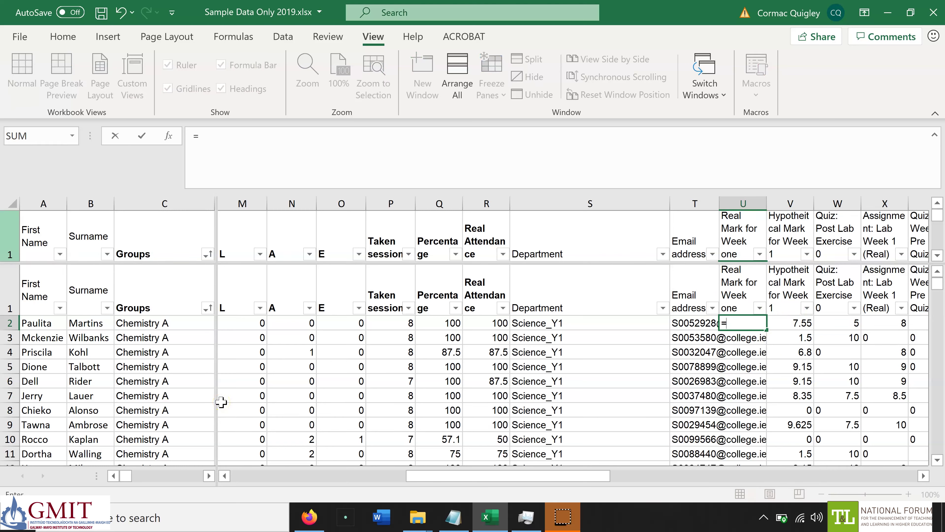
type("if")
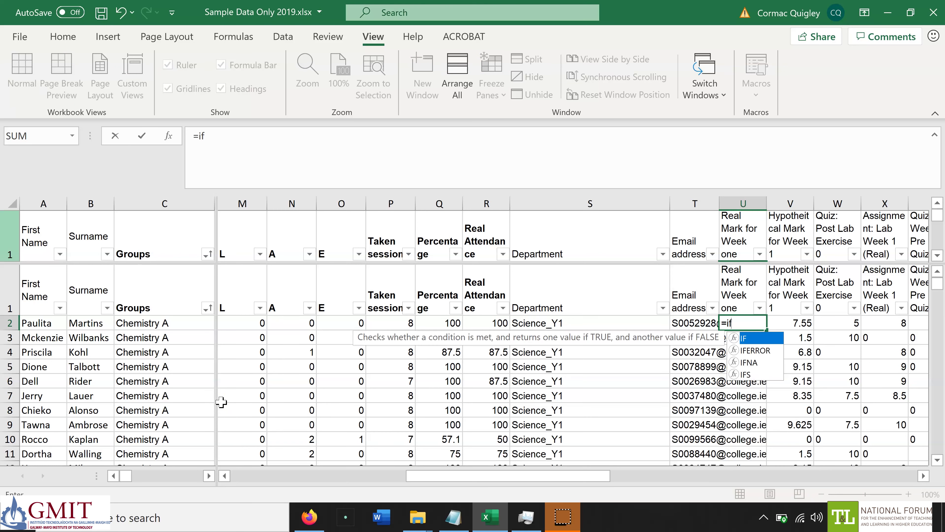
type("(")
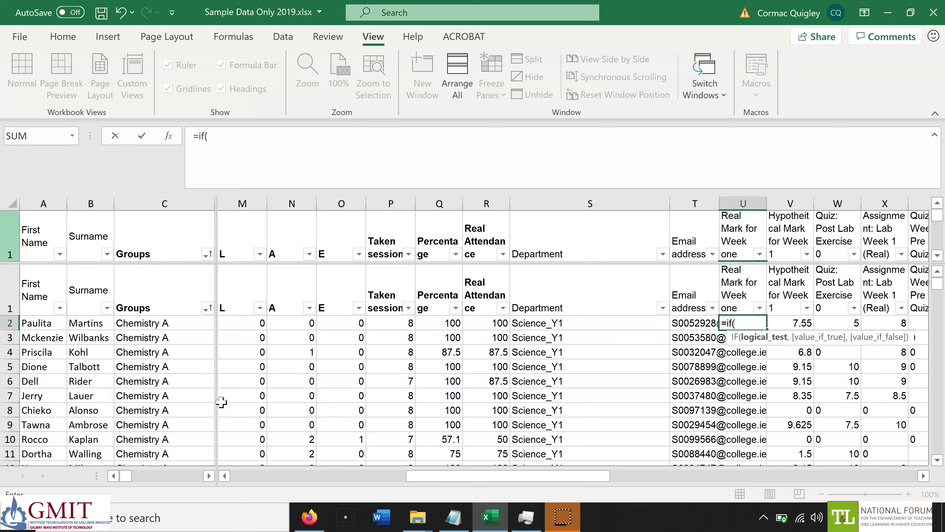
key("Right")
key("Right")
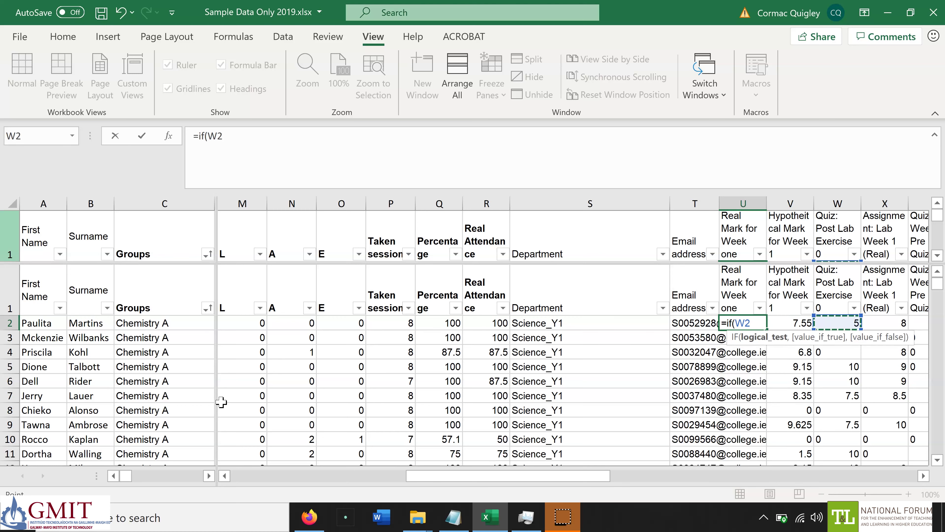
type(">3.99")
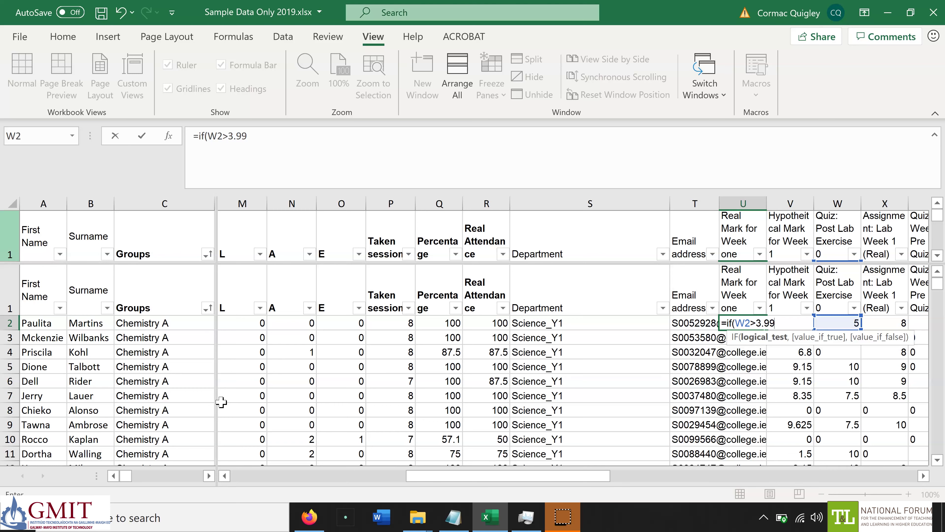
type(",")
key("Left")
key("Right")
key("Right")
type(",max")
key("BackSpace")
key("BackSpace")
type("in(V2,7))")
Step: Fill the Real Mark for Week one formula down for all students and check the marks further down the column
left_click(768, 329)
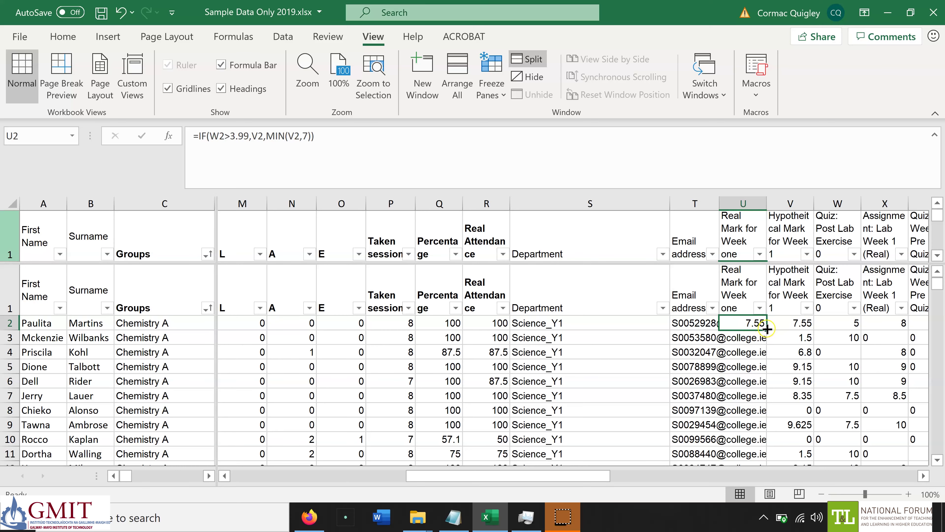
double_click(768, 329)
key("Down")
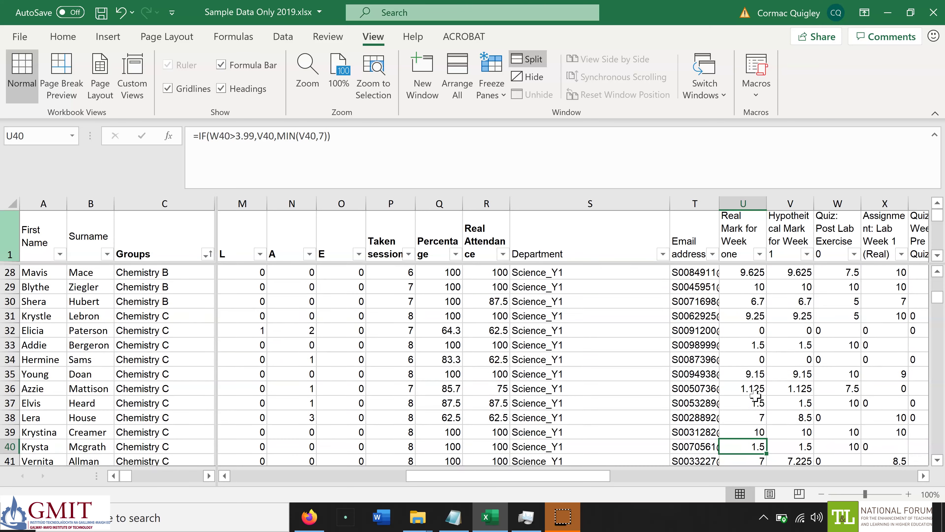
key("Down")
key("Up")
key("Up")
left_click(756, 397)
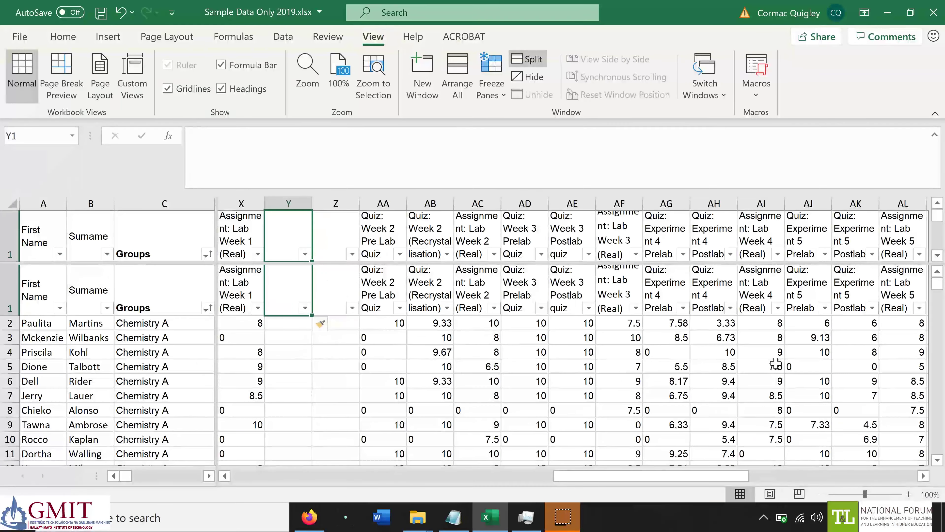
Step: Enter the header Hypothetical Mark for Week 2 in Y1, the first empty column after the Week 1 lab assignment
key("Left")
key("Left")
key("Left")
key("Right")
key("Right")
key("Right")
type("Hypothetical Mark for Week 2")
key("Return")
Step: Move the Hypothetical Mark for Week 2 header to Z1 and enter Real Mark for Week 2 as the header in Y1
key("Up")
key("ctrl+x")
key("Right")
key("ctrl+v")
key("Left")
type("Real Mark for Week 2")
key("Return")
Step: Enter the formula =AA2*0.15+AB2*0.15+AC2*0.7 in Z2 under Hypothetical Mark for Week 2 and fill it down for all students
key("Right")
type("=")
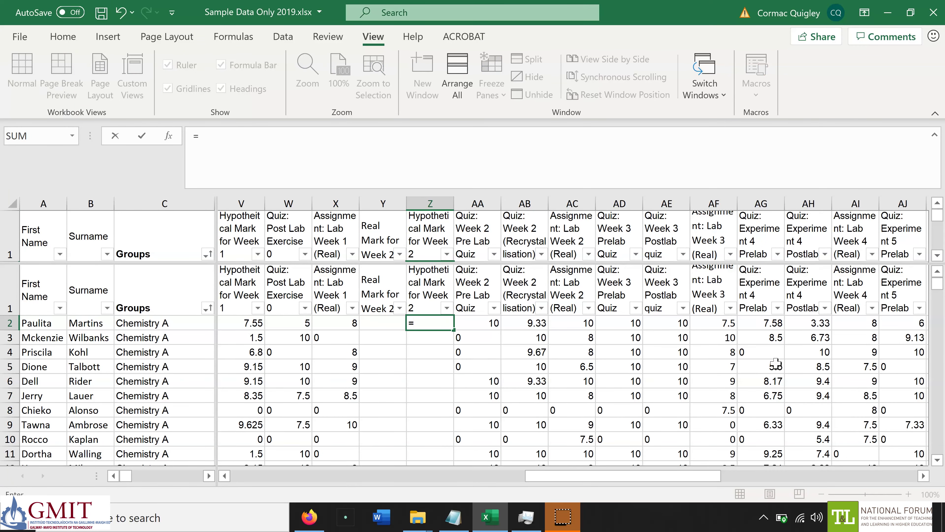
type("AA2*0.15+")
key("Right")
key("Right")
type("+AC2*0.7")
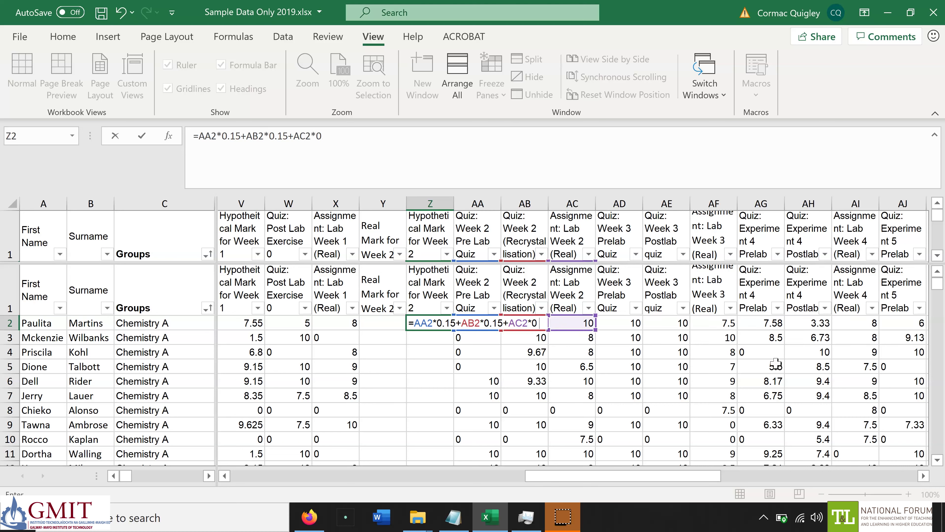
key("Return")
Step: Enter the formula =IF(AA2>4,IF(AB2>4,Z2,MIN(7,Z2)),IF(AB2>4,MIN(7,Z2),MIN(4,Z2))) in Y2 and fill it down for all students
left_click(381, 322)
type("=if(AA2>4,if")
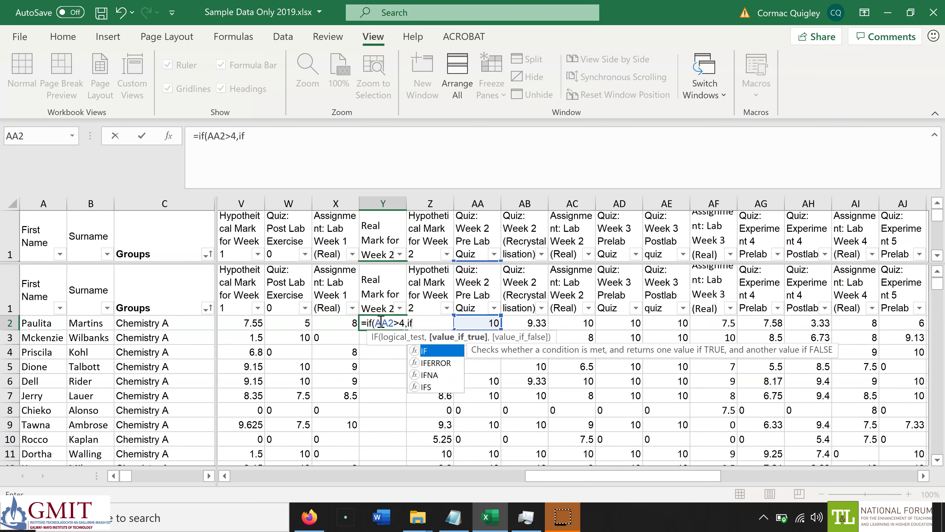
type("(AB2")
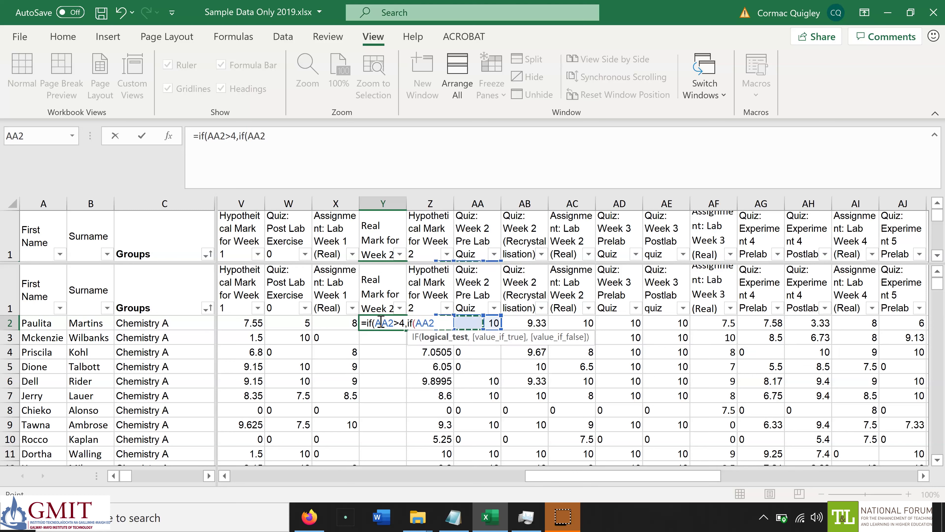
type(">4,Z2,min")
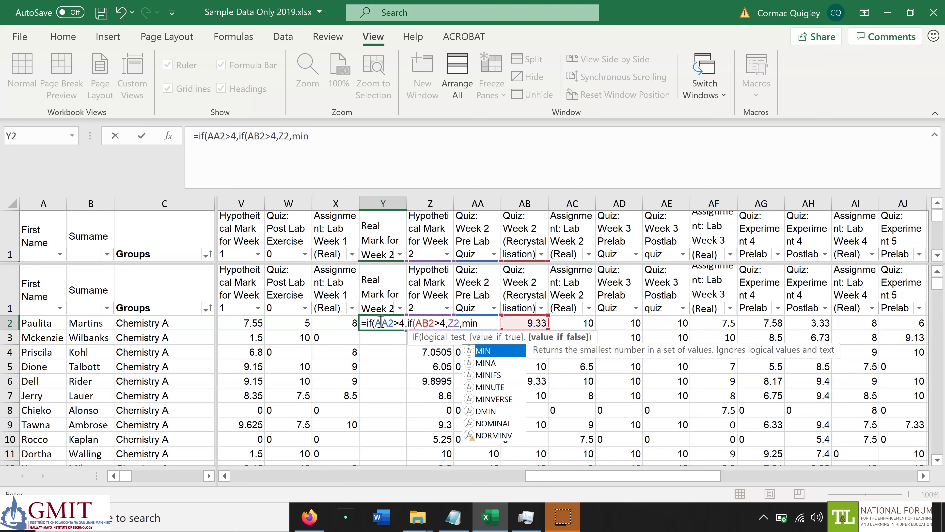
type("(7,z2)),if(")
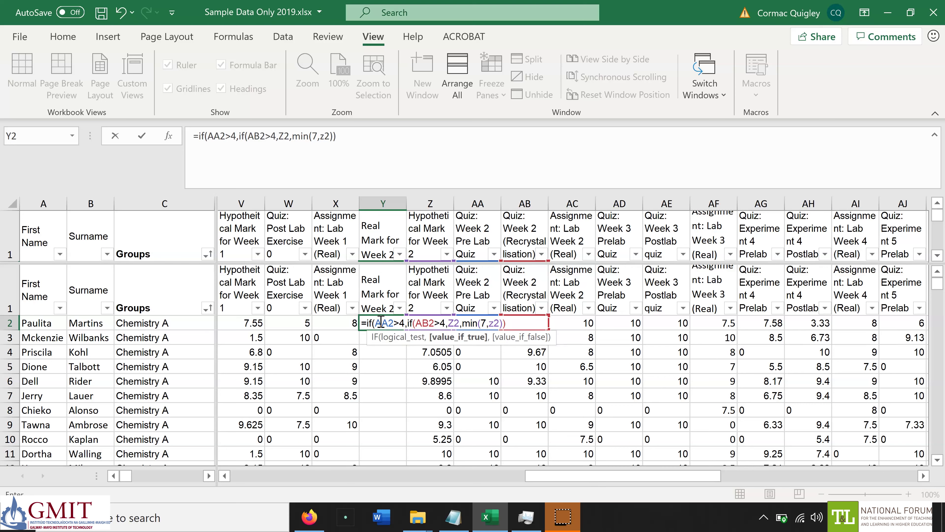
type("AB2>4,min(7,Z2),min(4,Z2))")
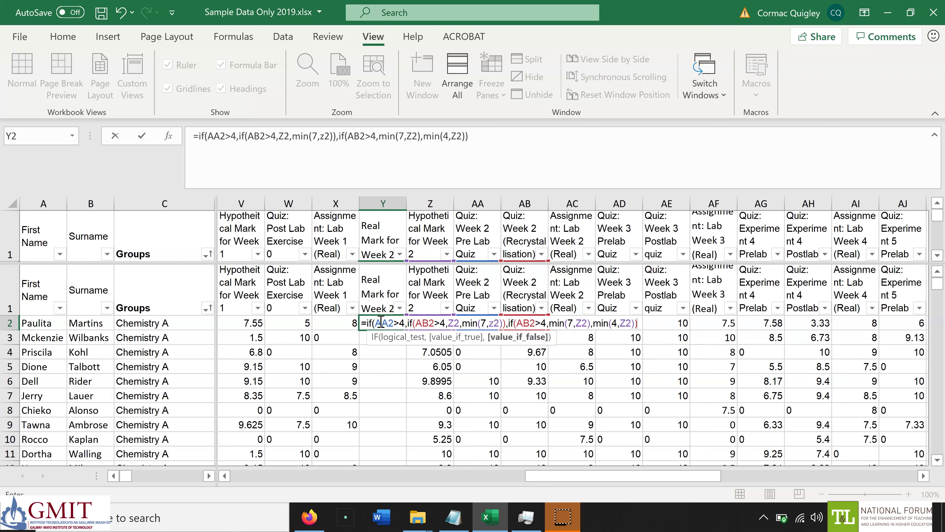
type(")")
key("Return")
left_click(387, 323)
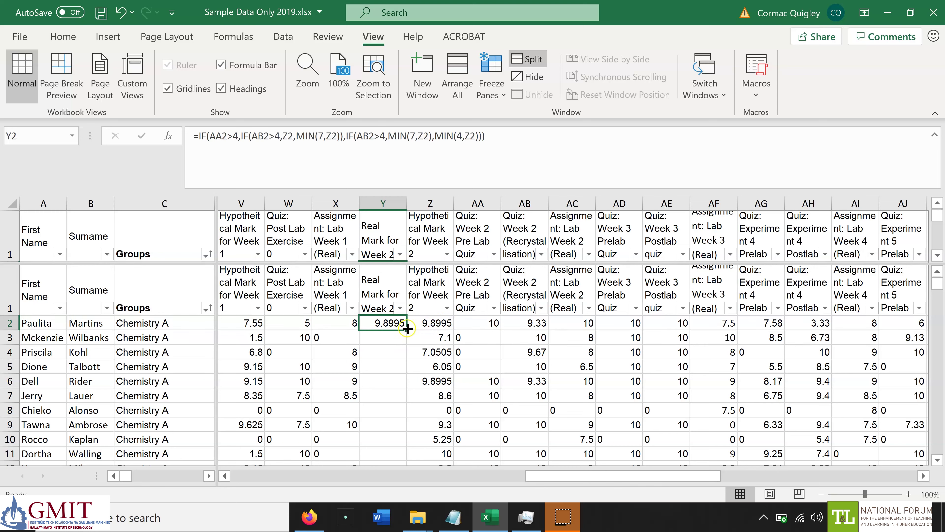
double_click(406, 330)
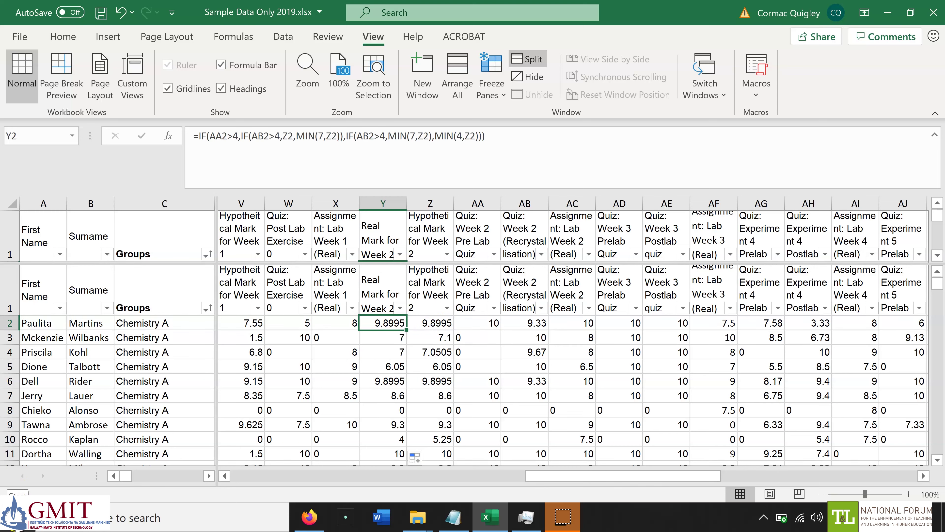
Step: Insert a column before the Week 3 Prelab Quiz
left_click(627, 321)
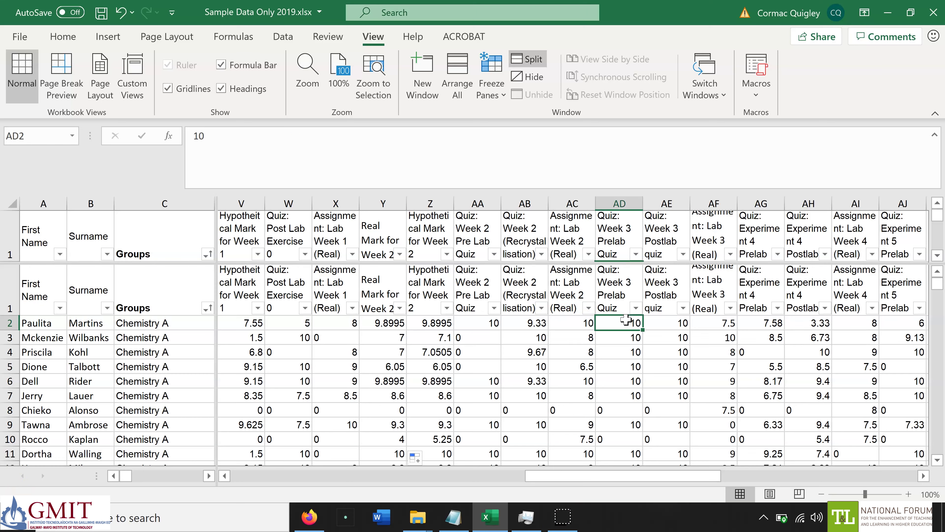
key("alt+i")
key("c")
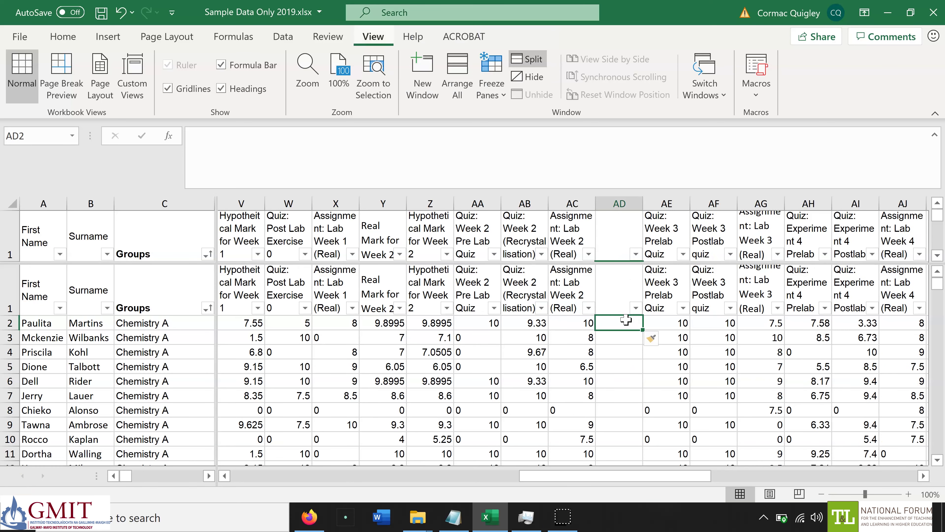
Step: Insert a second column before the Week 3 Prelab Quiz, then copy the Y2:Z2 formulas into AD2:AE2 and fill them down
key("F4")
key("Left")
key("Left")
key("Left")
key("Left")
key("shift+Left")
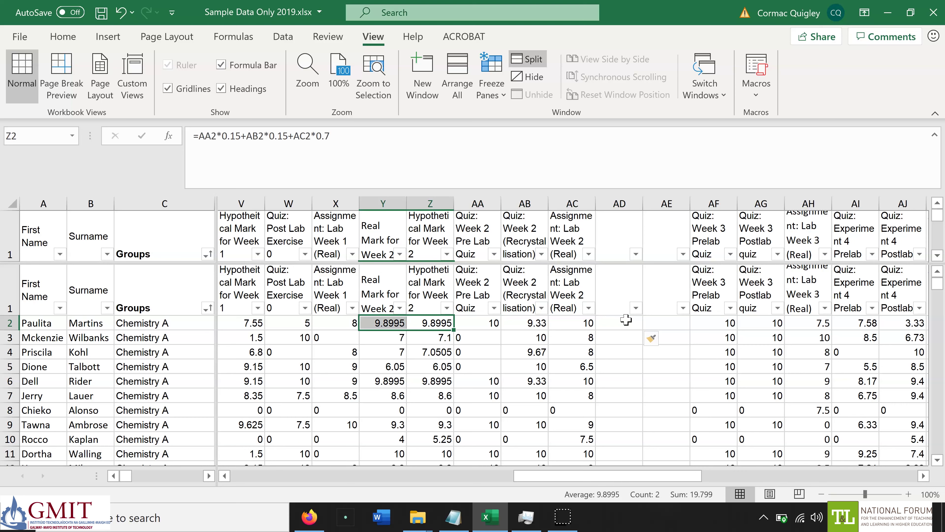
key("ctrl+c")
key("Right")
key("Right")
key("Right")
key("Right")
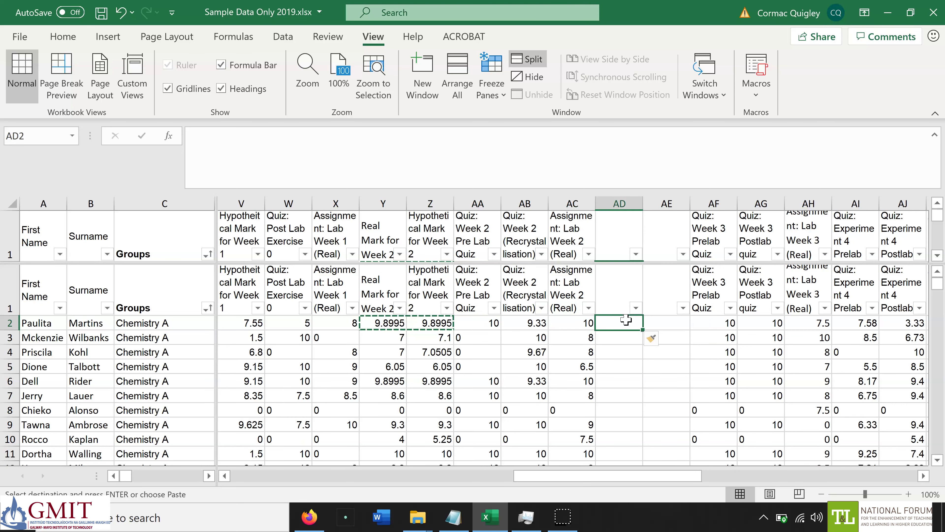
key("ctrl+v")
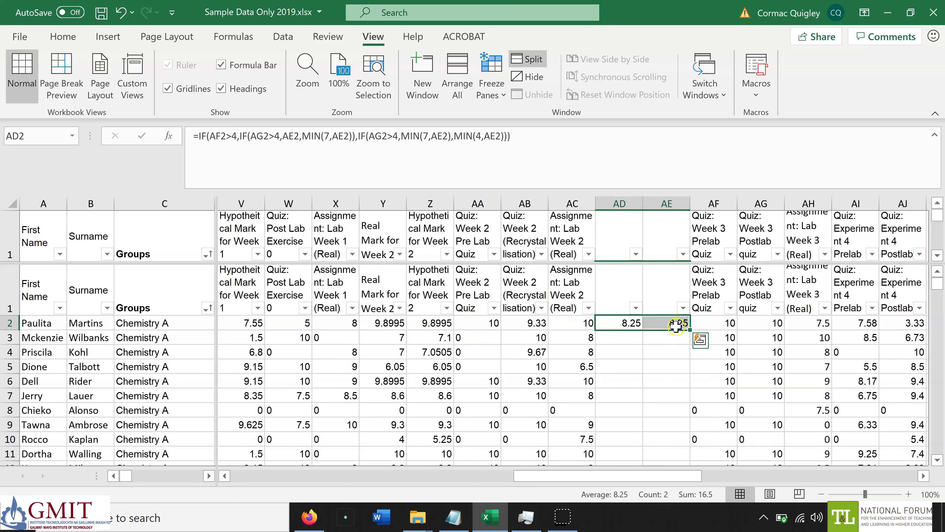
double_click(689, 330)
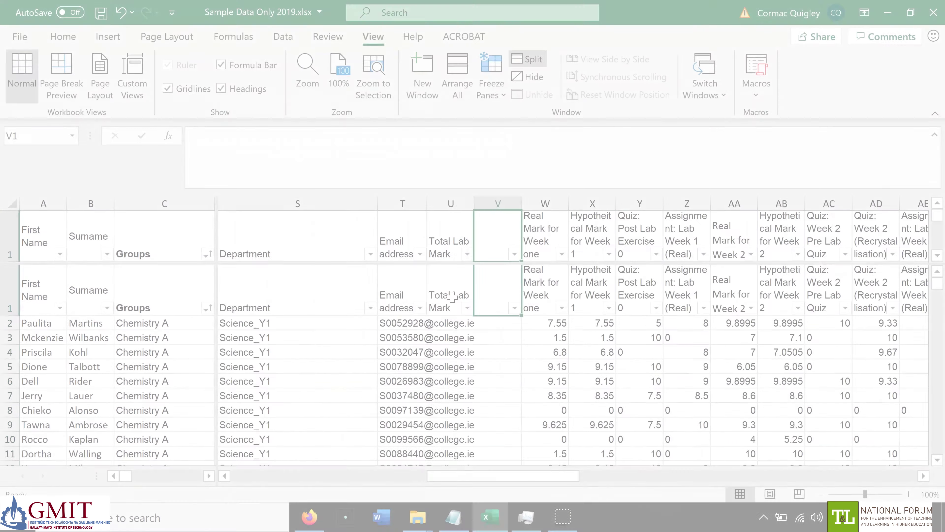
Step: Enter Hypothetical Lab Mark as the header in V1
type("Hypothe")
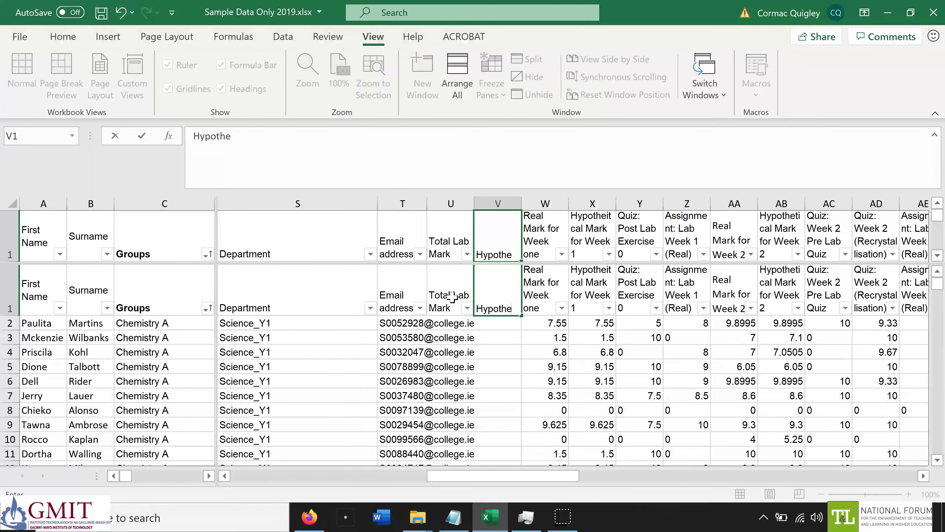
type("tical Lab Mark")
key("ctrl+Return")
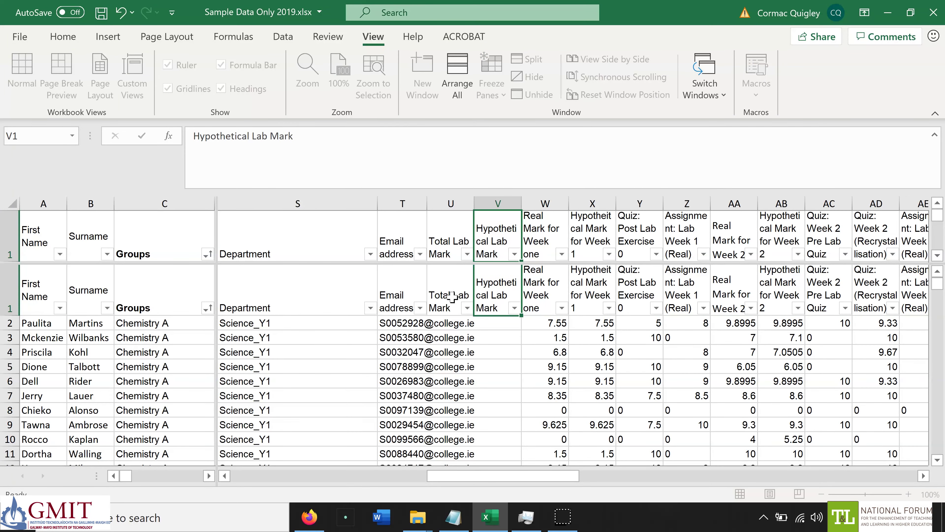
Step: Enter the formula =SUM(W2,AA2,AF2,AK2,AP2,AU2,AZ2,BE2)/0.8 in U2 under Total Lab Mark and fill it down for all students
key("Down")
key("Left")
type("=su")
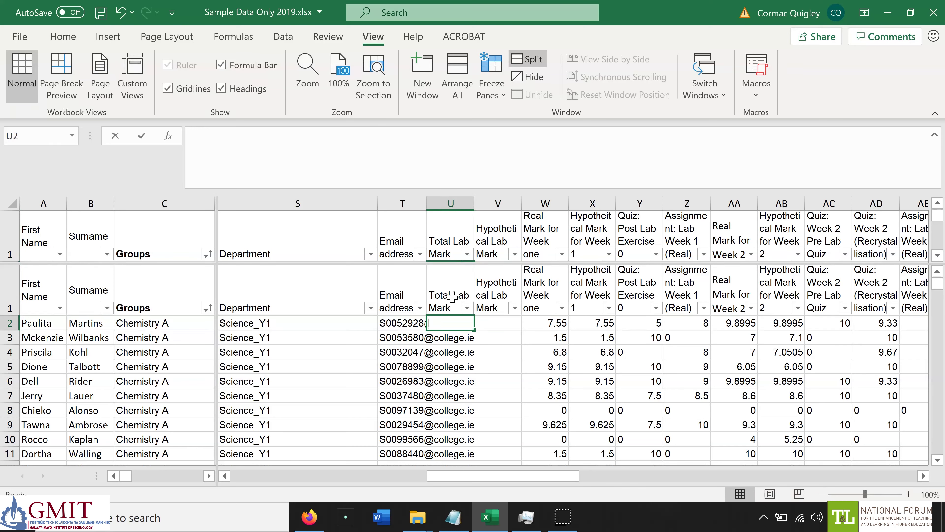
type("m(")
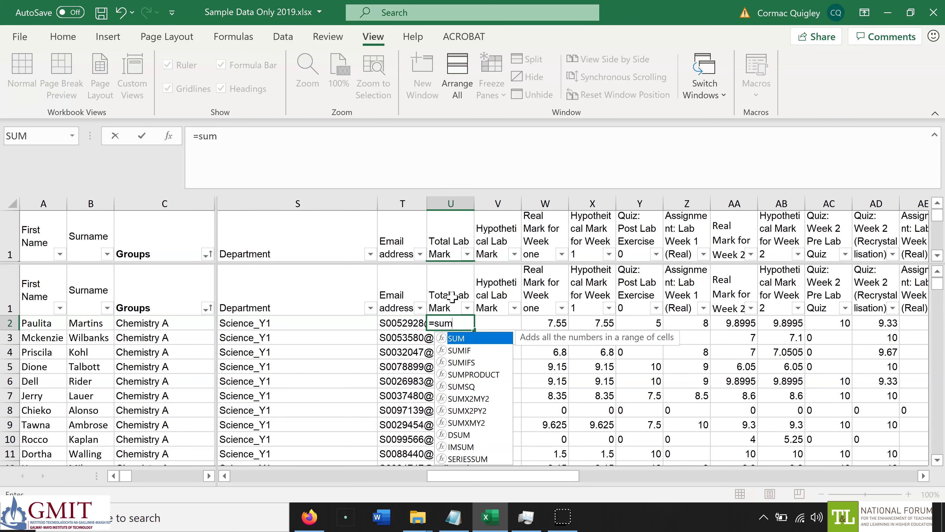
left_click(552, 322)
type(",")
left_click(731, 323)
type(",")
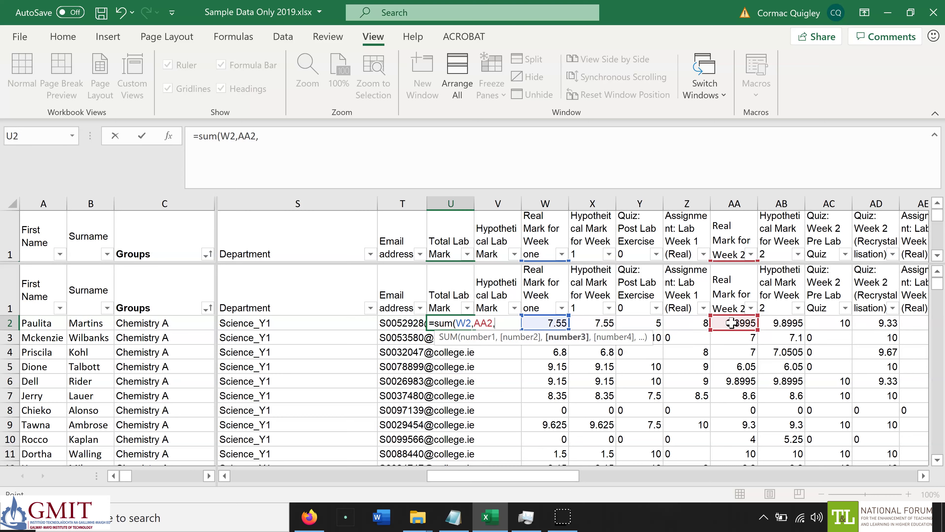
key("Right")
key("Right")
key("Right")
key("Right")
key("Right")
key("Right")
key("Right")
key("Right")
key("Right")
key("Right")
key("Right")
type(",")
key("Right")
key("Right")
key("Right")
key("Right")
key("Right")
key("Right")
key("Right")
key("Right")
key("Right")
key("Right")
key("Right")
key("Right")
key("Right")
key("Right")
key("Right")
key("Right")
key("Right")
key("Left")
type(",")
key("Right")
key("Right")
key("Right")
key("Right")
key("Right")
key("Right")
key("Right")
key("Right")
key("Right")
key("Right")
key("Right")
key("Right")
key("Right")
key("Right")
key("Right")
key("Right")
key("Right")
key("Right")
key("Right")
key("Right")
type(",")
key("Right")
key("Right")
key("Right")
key("Right")
key("Right")
key("Right")
key("Right")
key("Right")
key("Right")
key("Right")
key("Right")
key("Right")
key("Right")
key("Right")
key("Right")
key("Right")
key("Right")
key("Right")
key("Right")
key("Right")
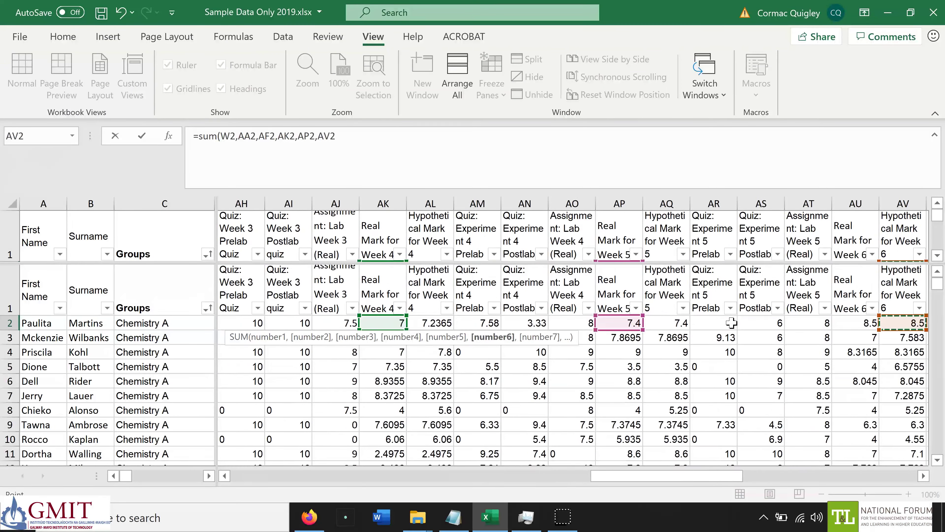
type(",")
key("Right")
key("Right")
key("Right")
key("Right")
key("Right")
key("Right")
key("Right")
key("Right")
key("Right")
key("Right")
key("Right")
key("Right")
key("Right")
key("Right")
key("Right")
key("Right")
key("Right")
key("Right")
key("Right")
key("Right")
key("Right")
type(",")
key("Right")
key("Right")
key("Right")
key("Right")
key("Right")
key("Right")
key("Right")
key("Right")
key("Right")
key("Right")
key("Right")
key("Right")
key("Right")
key("Right")
key("Right")
key("Right")
key("Right")
key("Right")
key("Right")
key("Right")
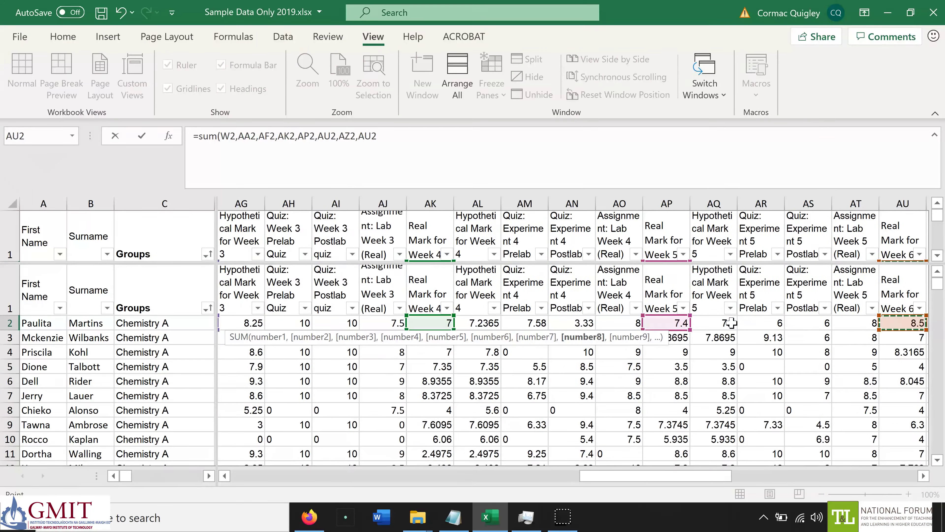
type(")")
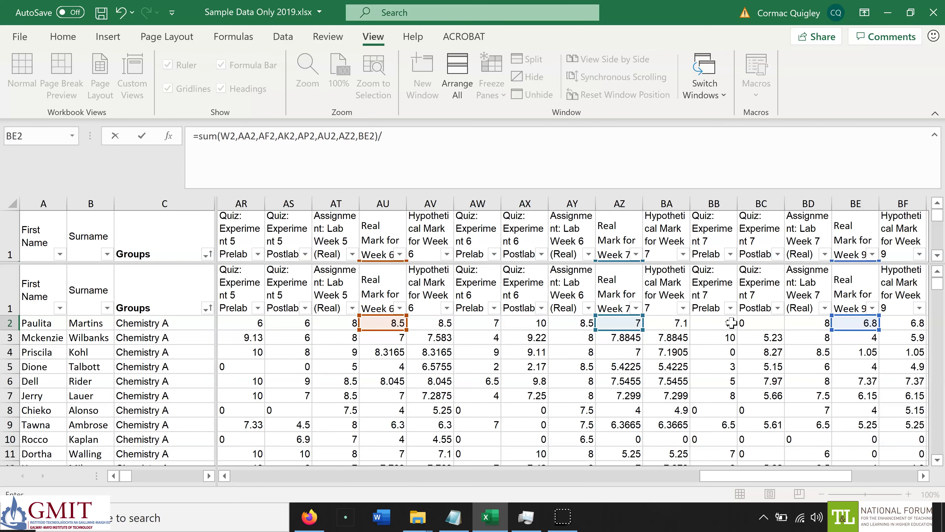
type("/0.8")
key("Return")
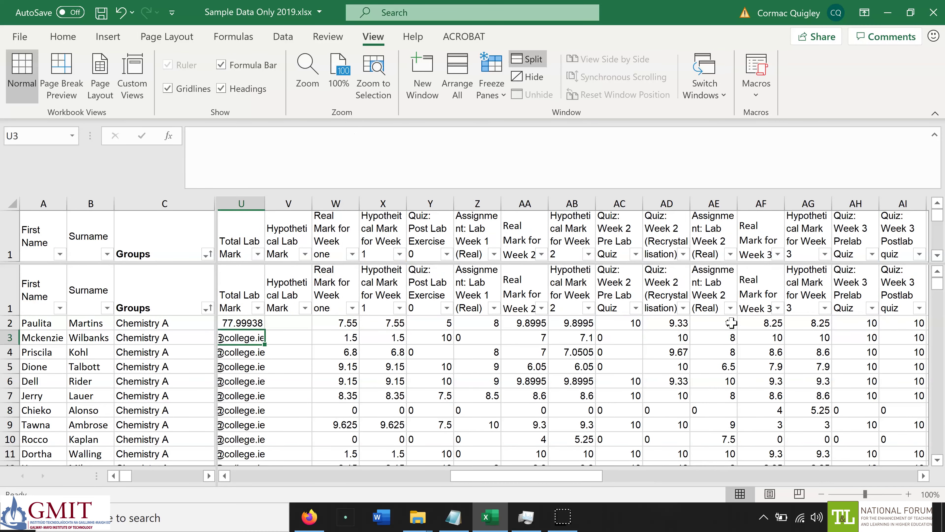
key("Up")
key("Left")
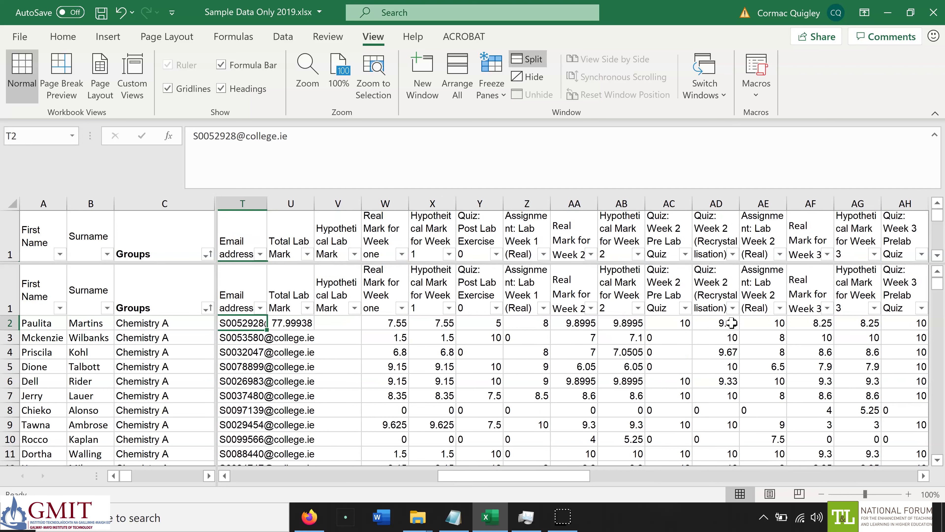
key("Right")
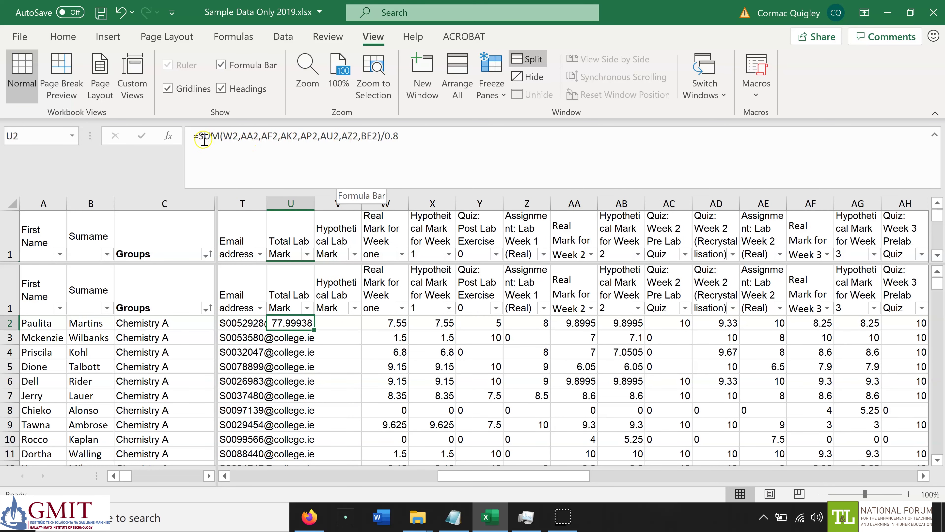
double_click(315, 330)
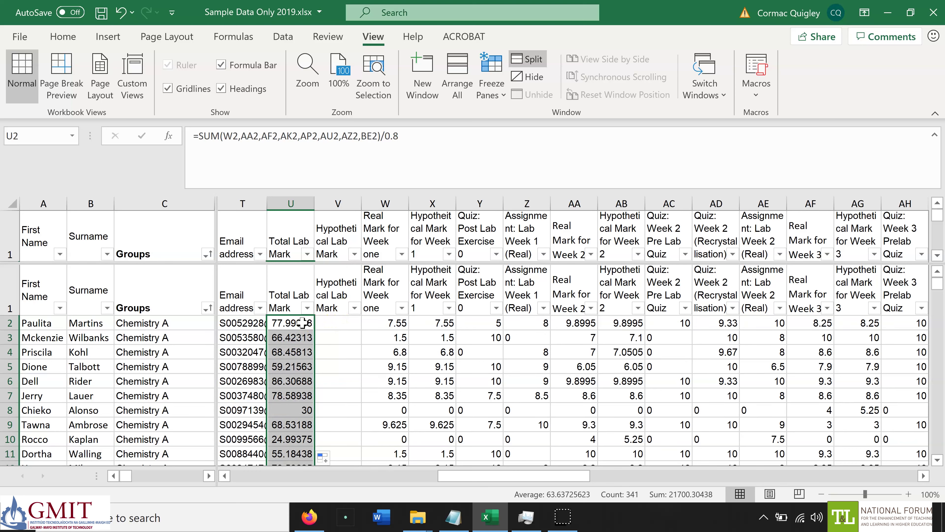
Step: Extend the Total Lab Mark formula from U2 into V2, check its references, and fill it down under Hypothetical Lab Mark
left_click(313, 326)
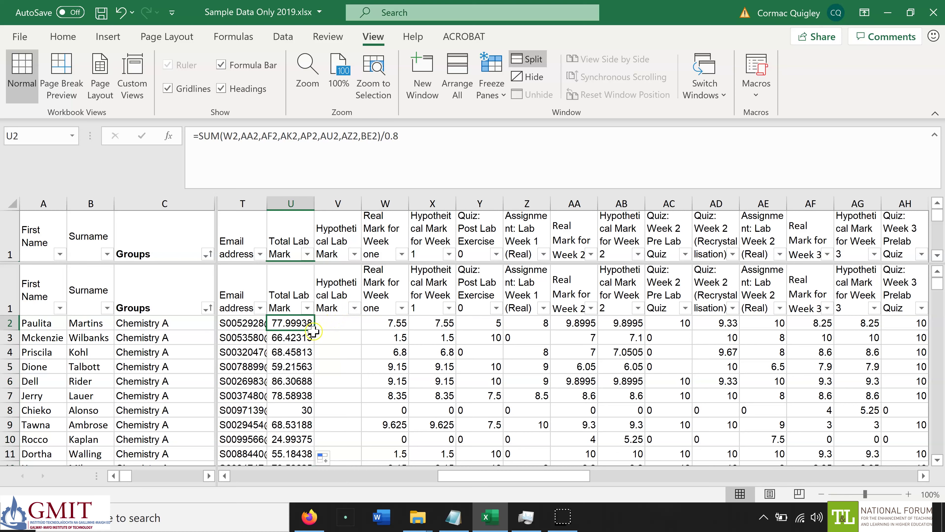
left_click(318, 325)
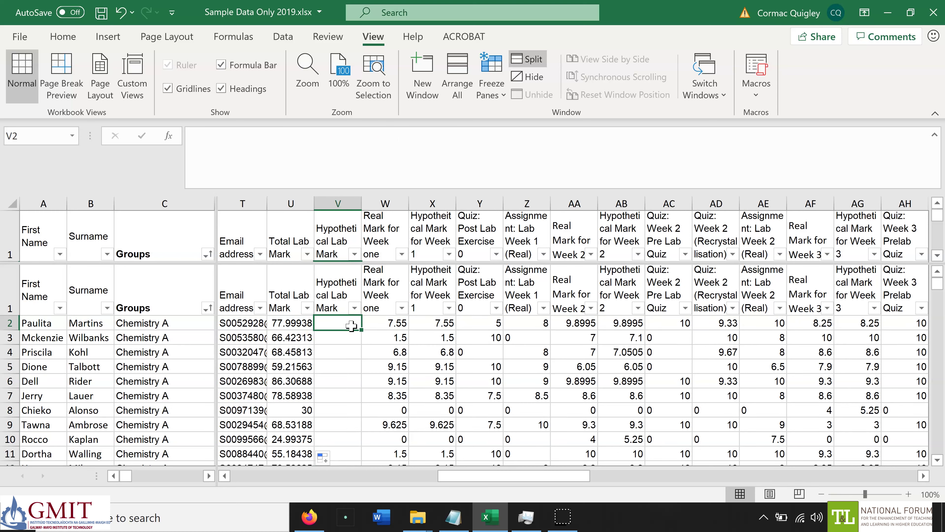
left_click(297, 324)
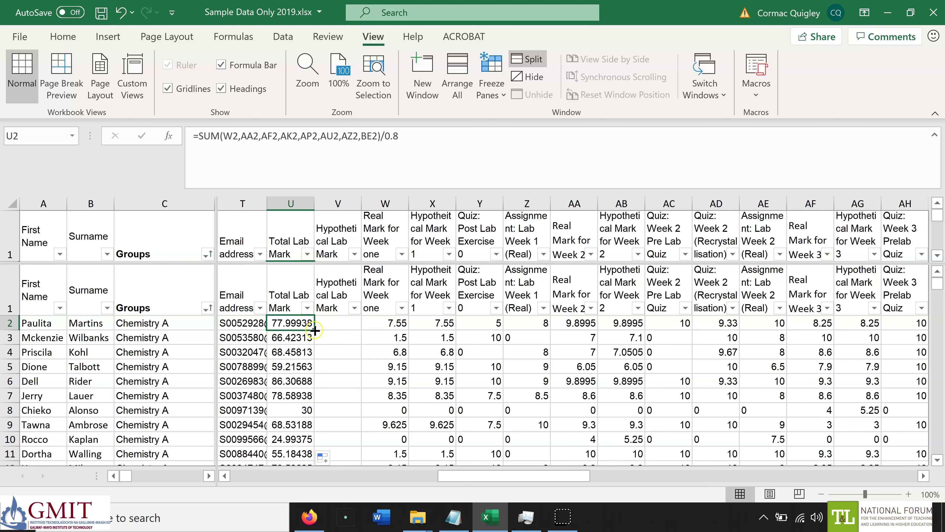
left_click_drag(314, 330, 344, 322)
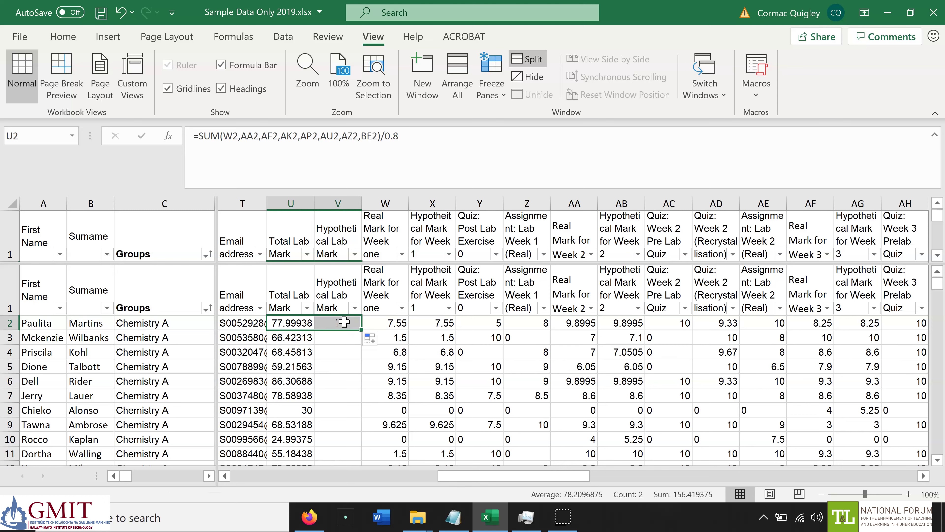
left_click(340, 322)
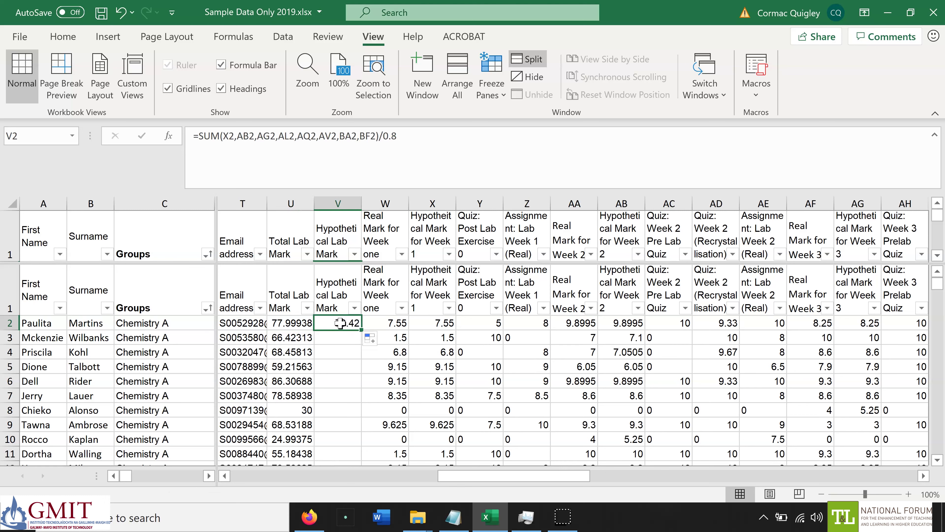
left_click(278, 137)
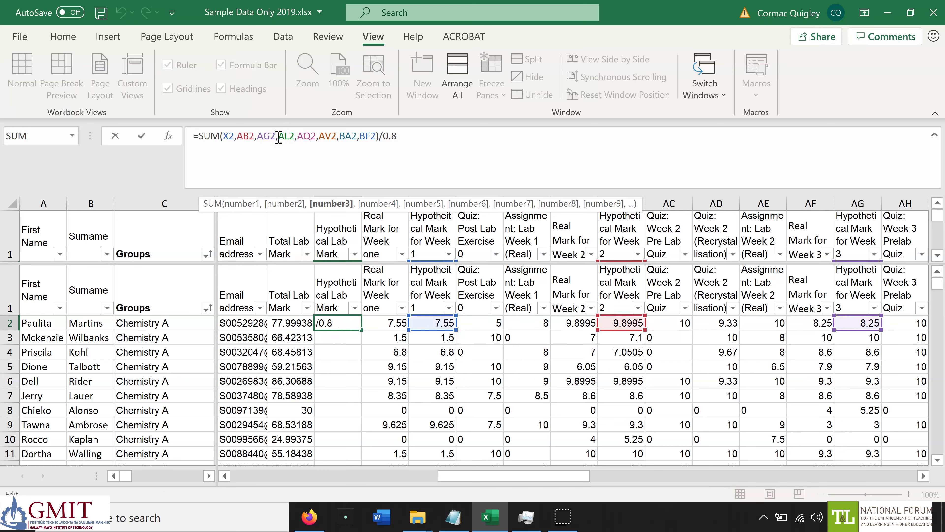
key("Escape")
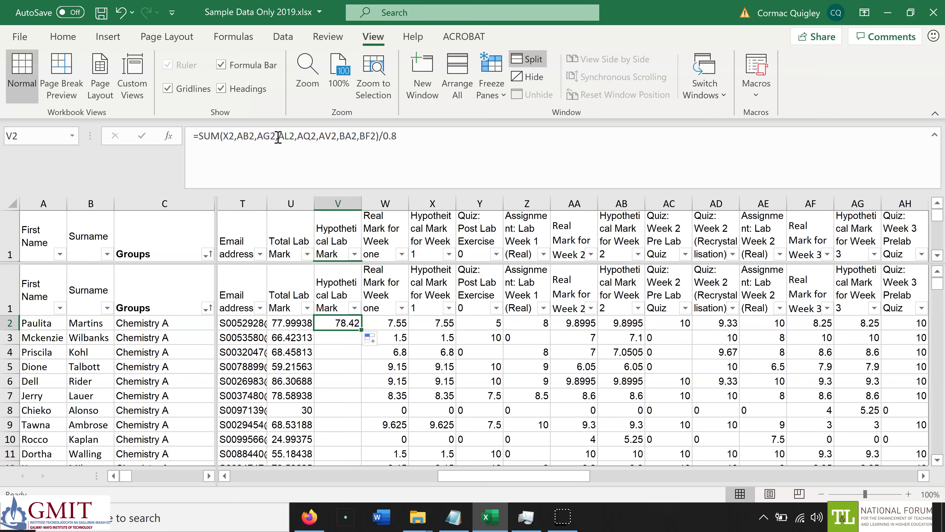
double_click(363, 329)
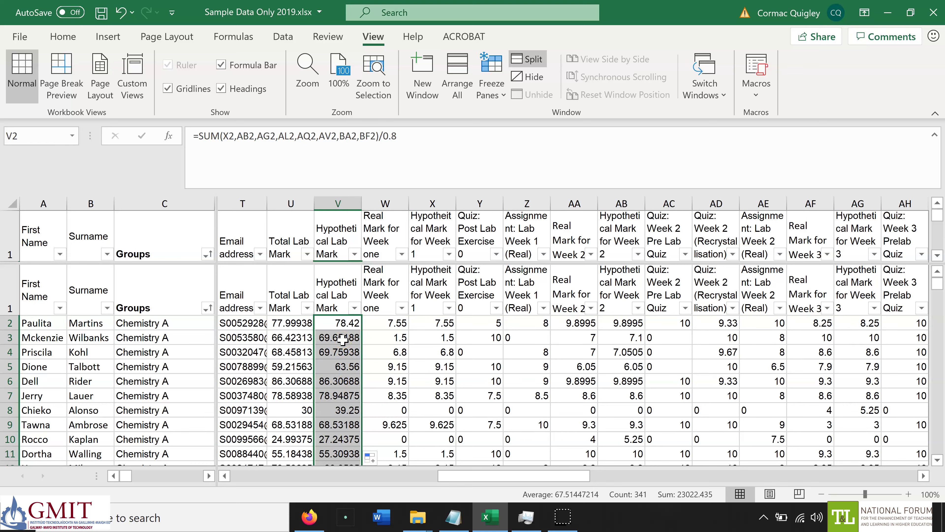
Step: Insert a column before Real Mark for Week one and enter Marks Lost for Quizzes as its header in W1
key("Right")
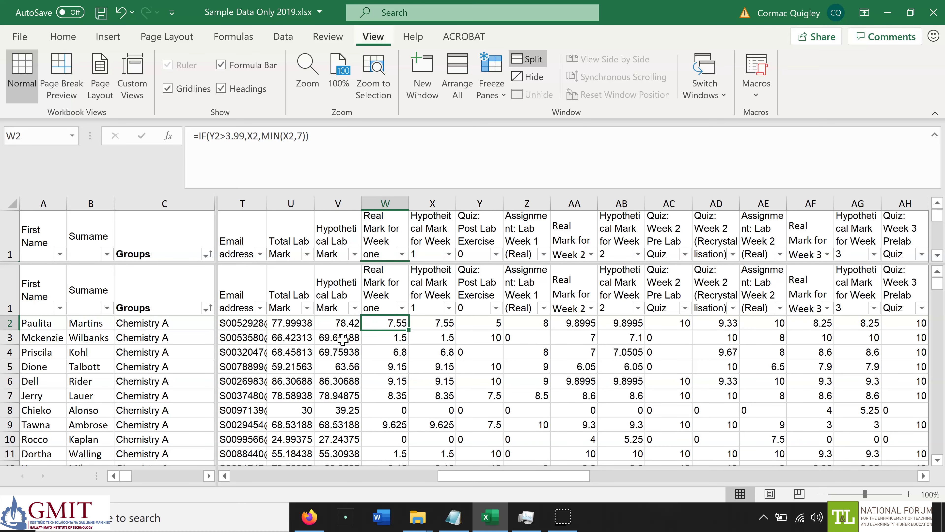
key("alt+i")
key("c")
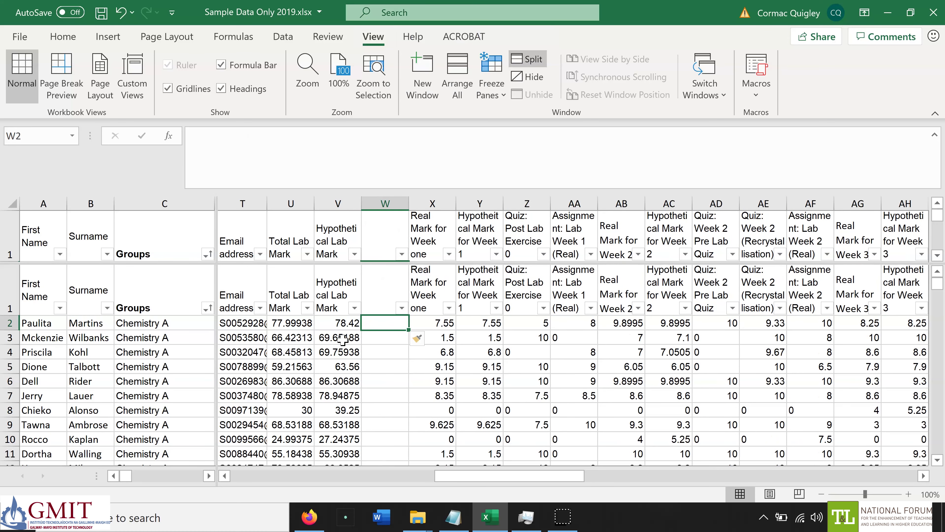
type("Marks Lost f")
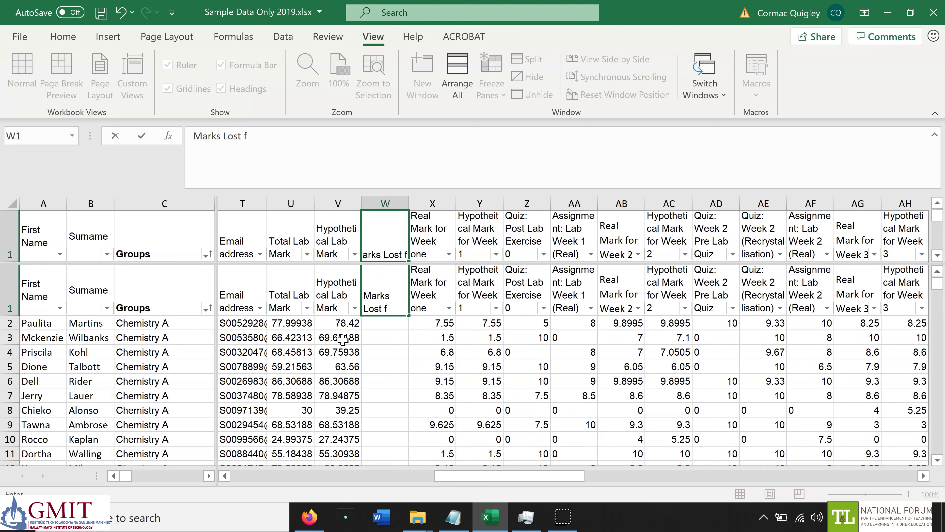
type("or Quizzes")
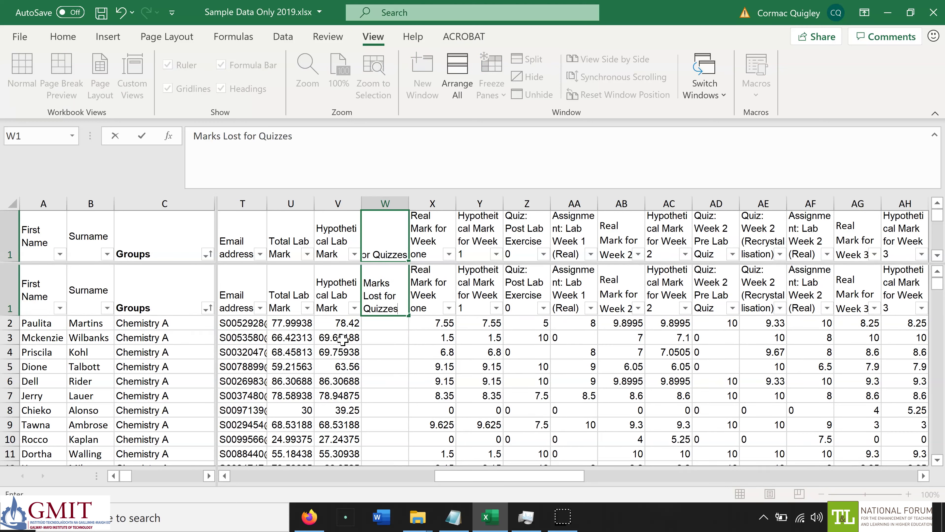
key("Return")
Step: Enter the formula =V2-U2 in W2, fill it down for all students, and save the workbook
type("=")
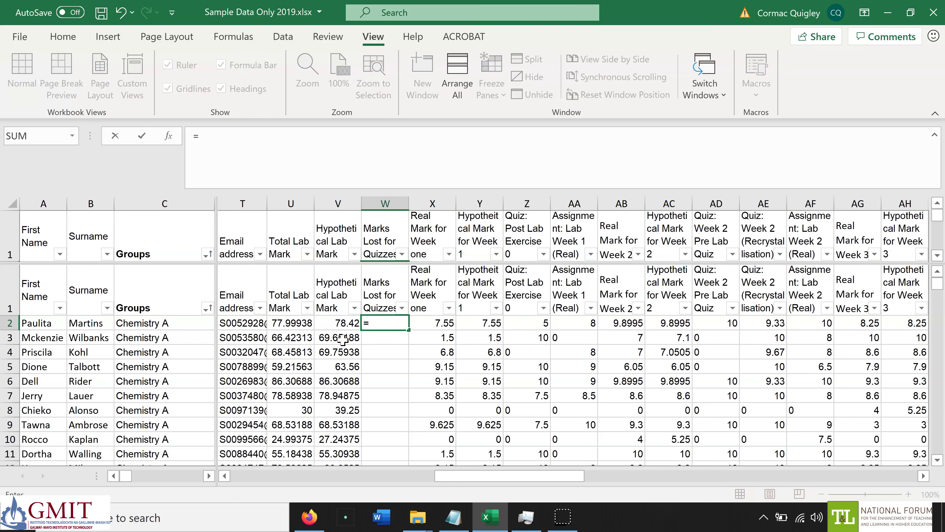
key("Left")
type("-")
key("Left")
key("Left")
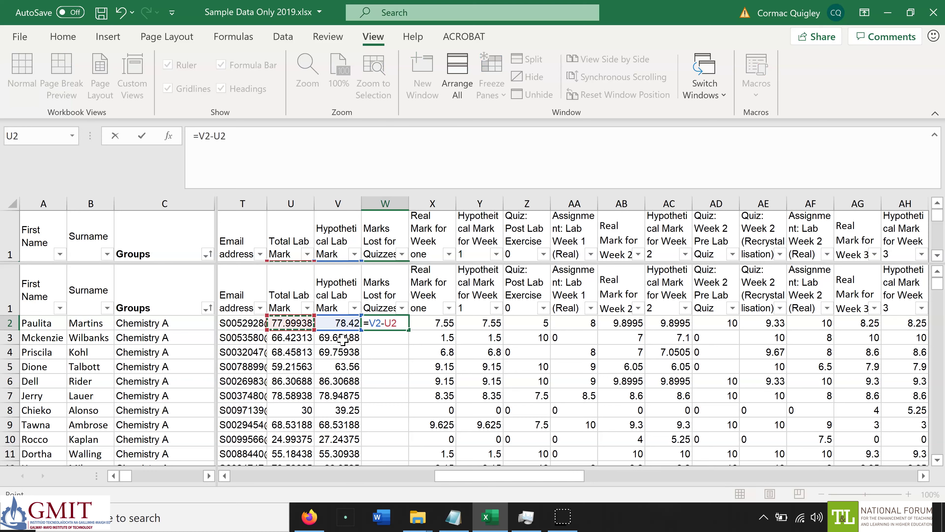
key("Return")
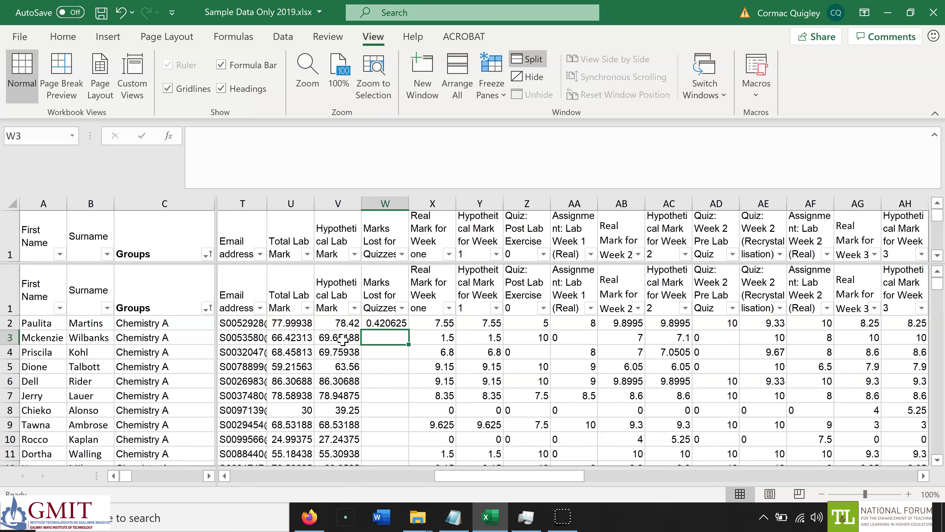
key("Up")
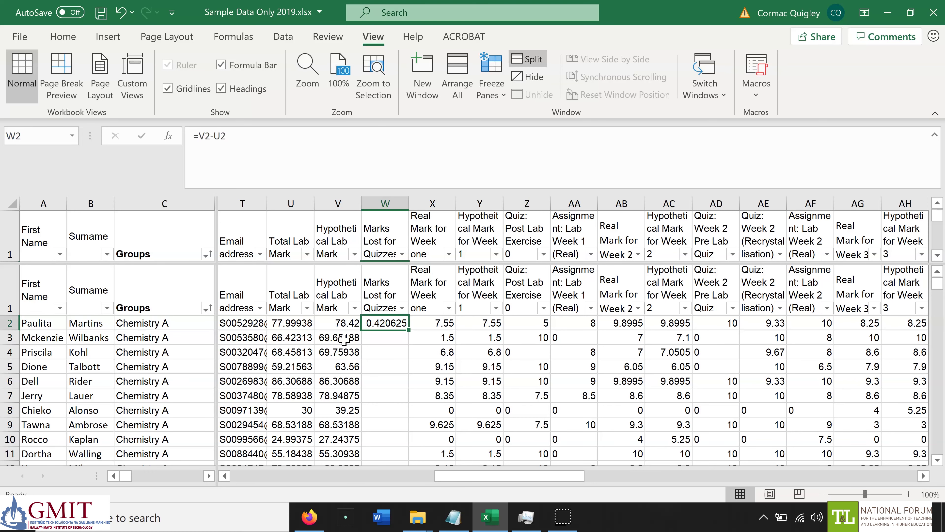
double_click(408, 329)
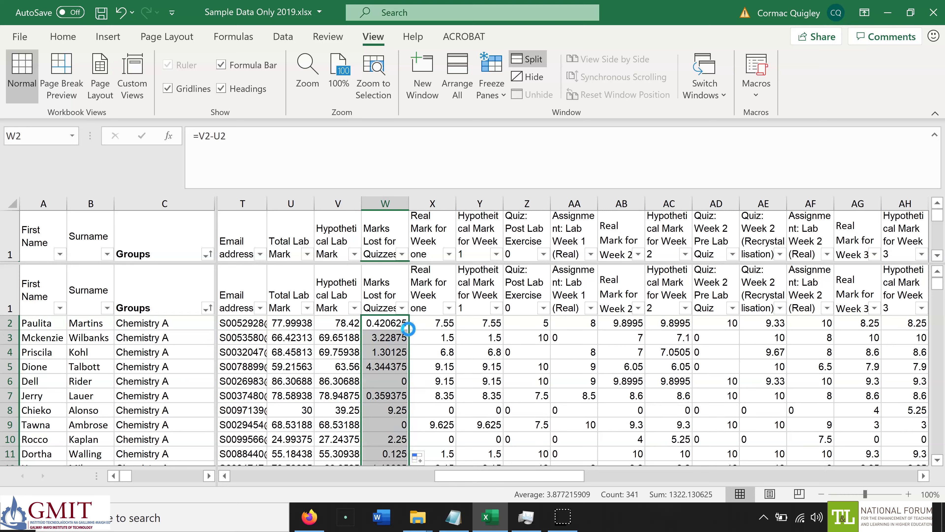
key("ctrl+s")
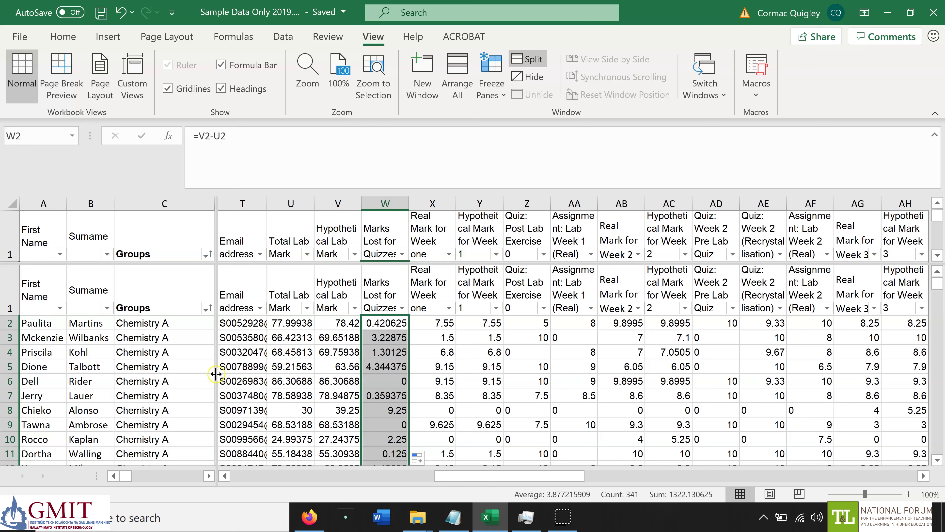
Step: Add a new worksheet after Grades and rename it Comment Sheet
left_click_drag(217, 375, 372, 380)
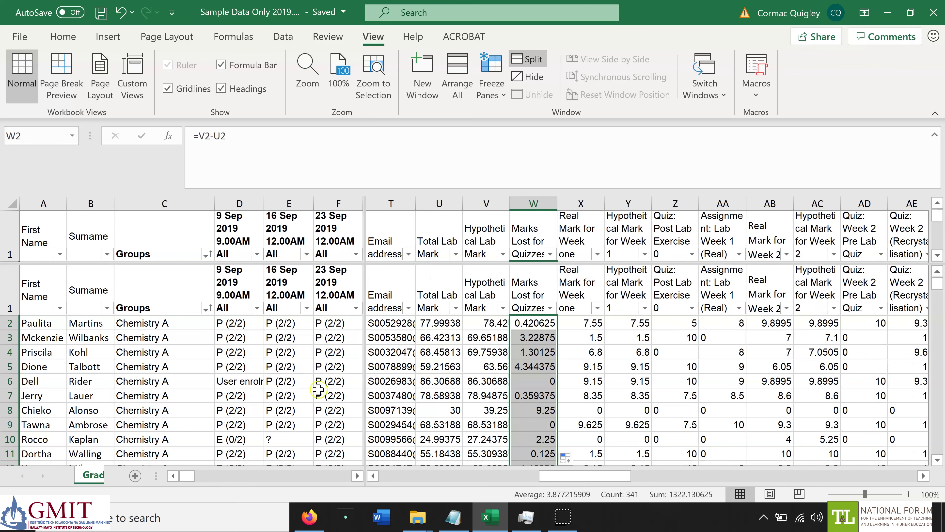
left_click(135, 475)
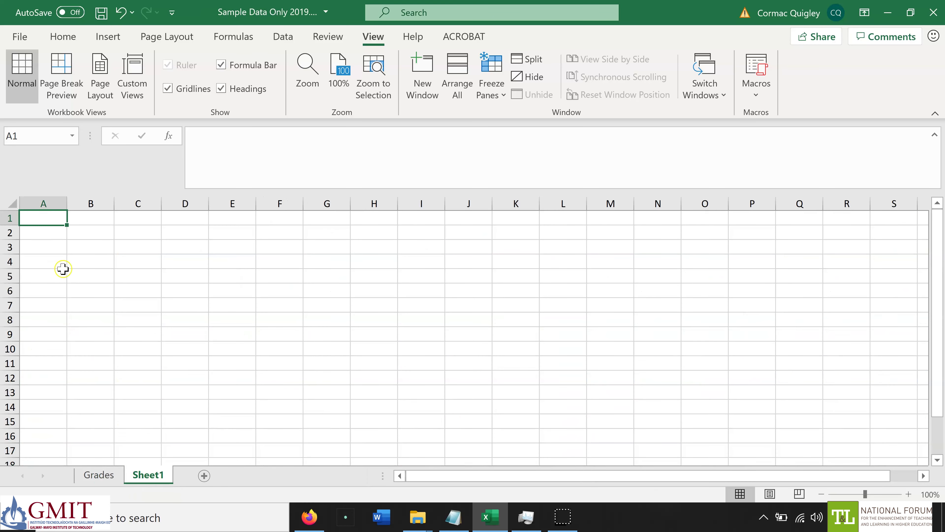
right_click(147, 481)
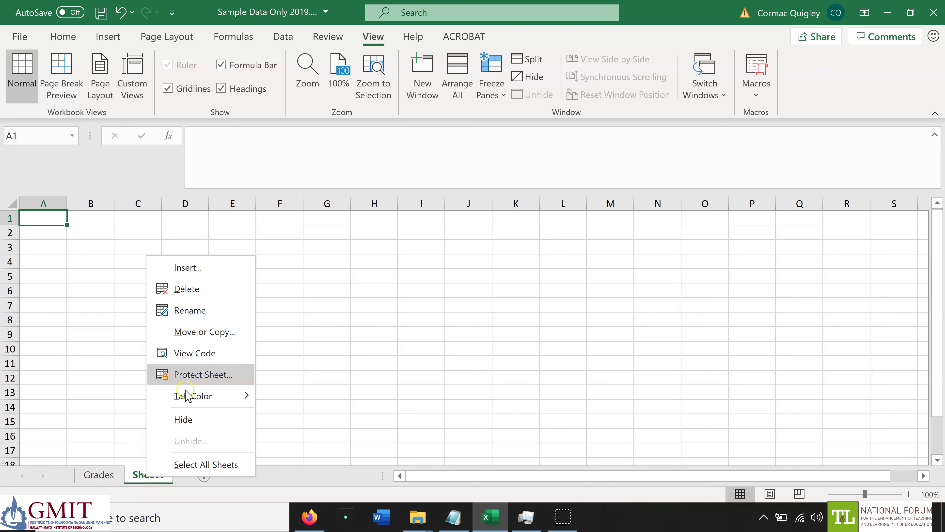
left_click(190, 314)
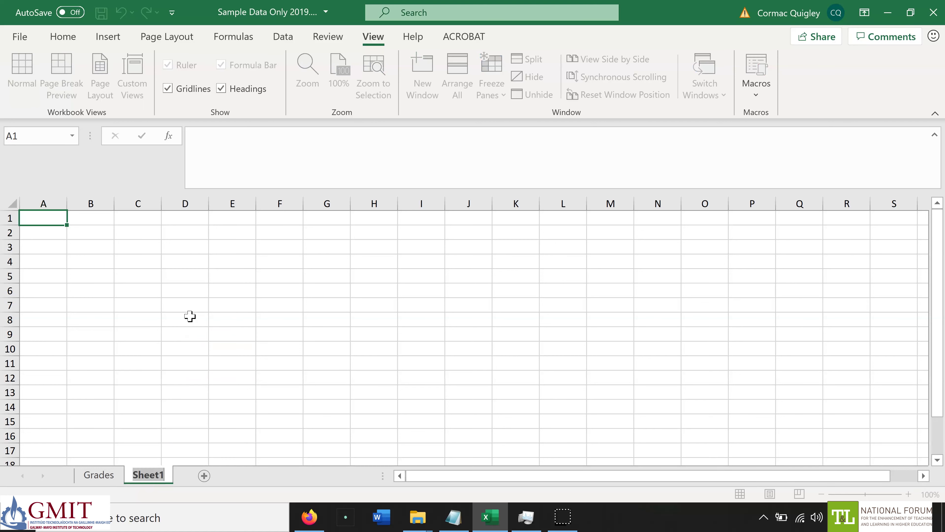
type("Commen")
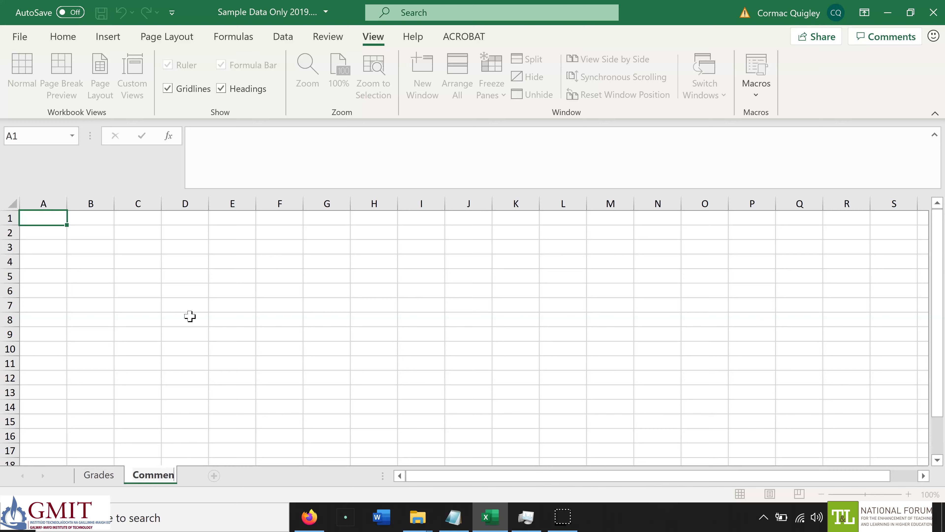
type("t Sheet")
key("Return")
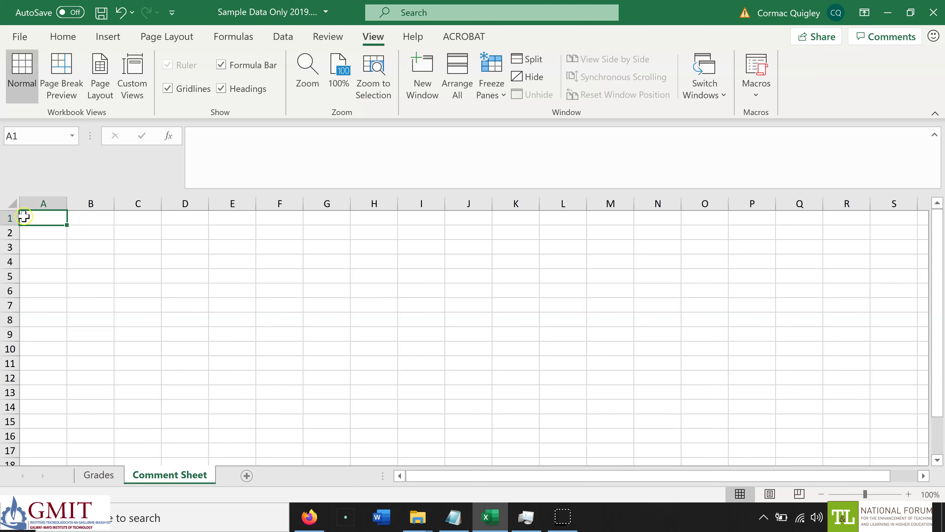
Step: Locate Comment Sheet.xlsx in the Case Study Samples folder and bring up its workbook in Excel
key("alt+Tab")
key("Tab")
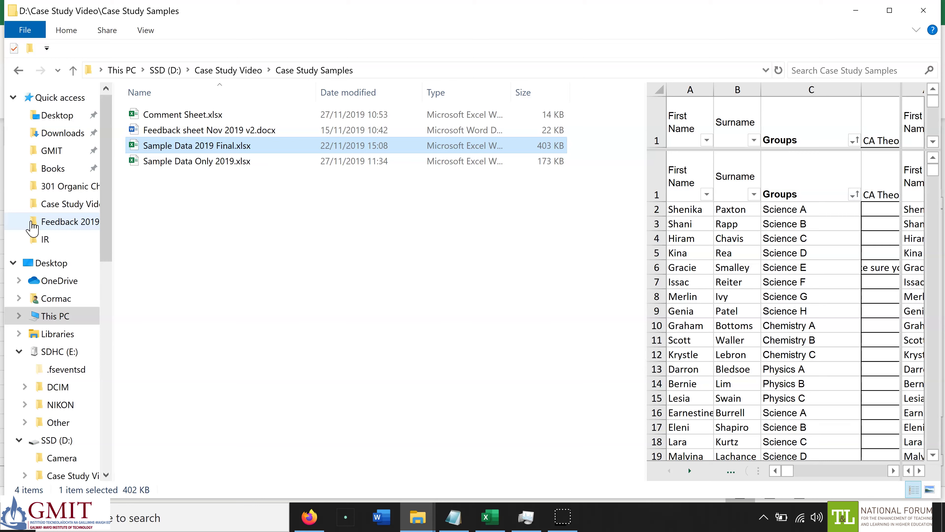
key("Up")
key("Up")
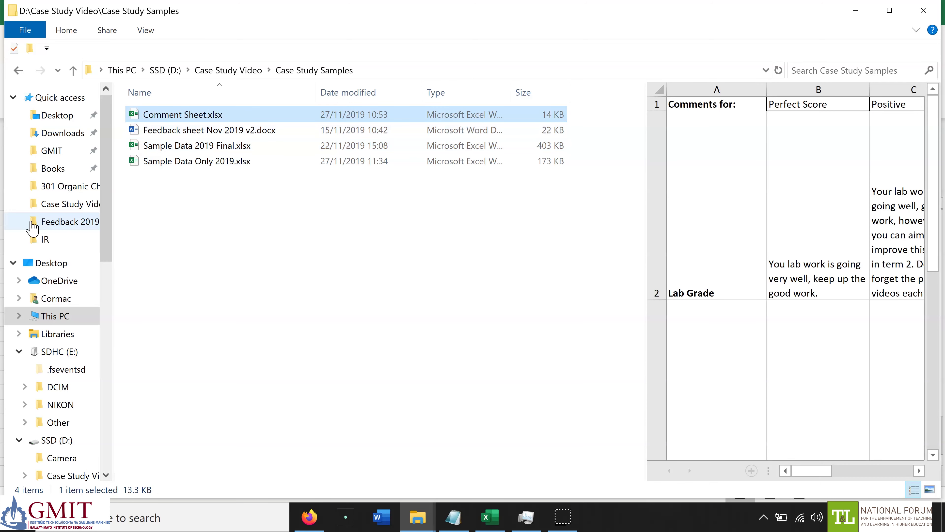
key("alt+Tab")
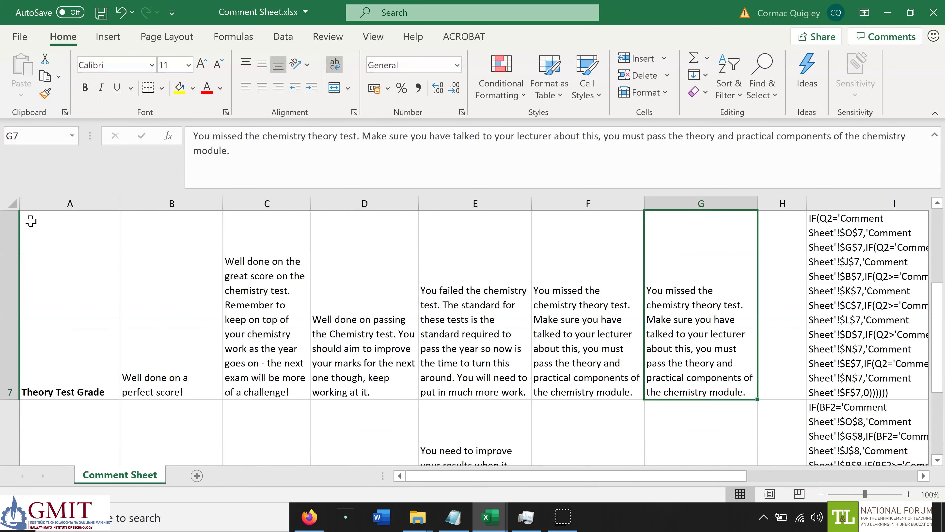
Step: Copy the entire worksheet from Comment Sheet.xlsx and paste it at A1 of the new Comment Sheet in the Sample Data Only 2019 workbook
left_click(58, 271)
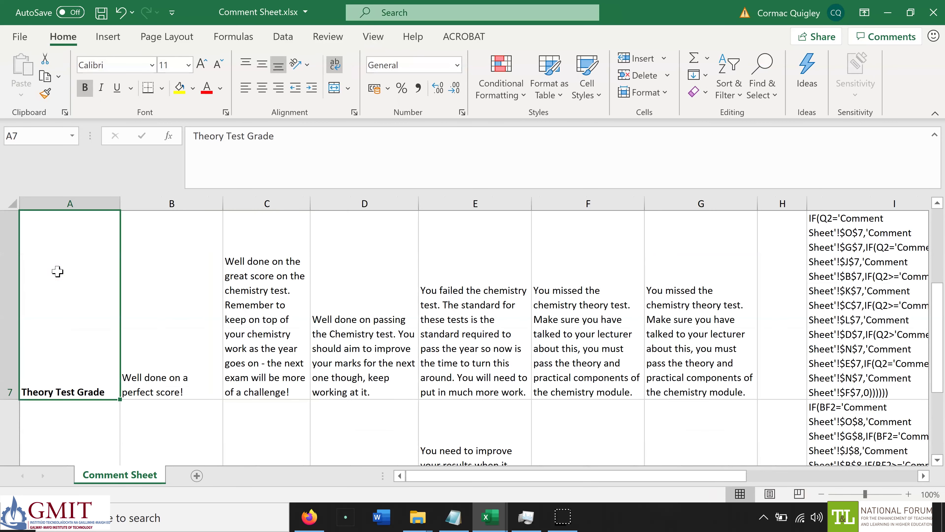
key("ctrl+a")
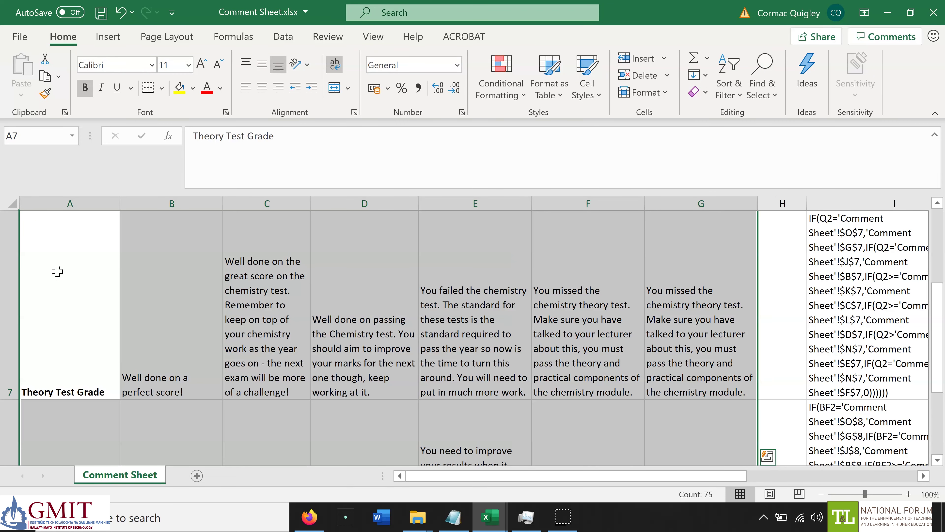
key("ctrl+a")
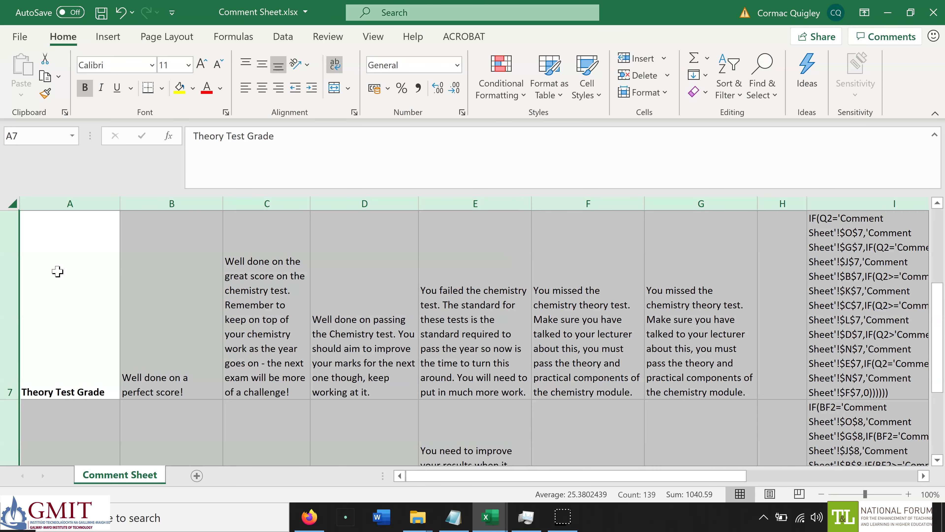
key("ctrl+c")
key("alt+Tab")
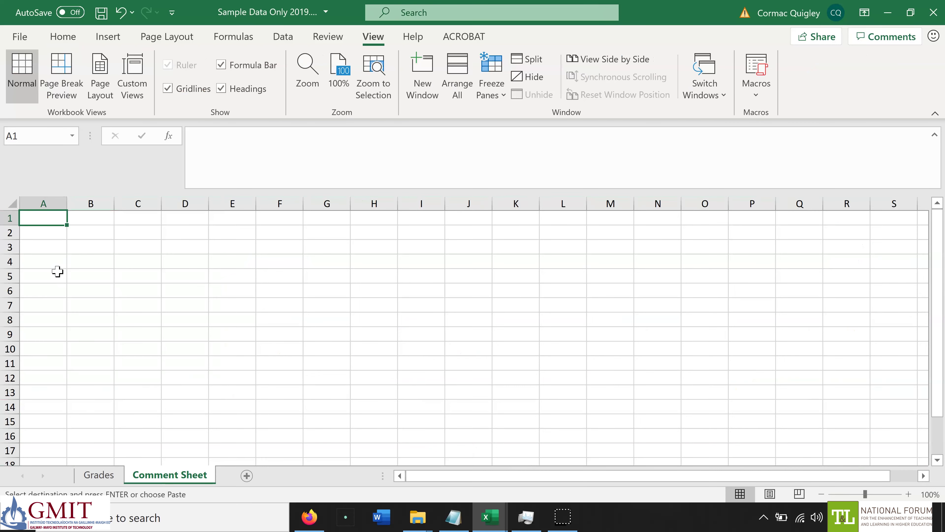
key("ctrl+v")
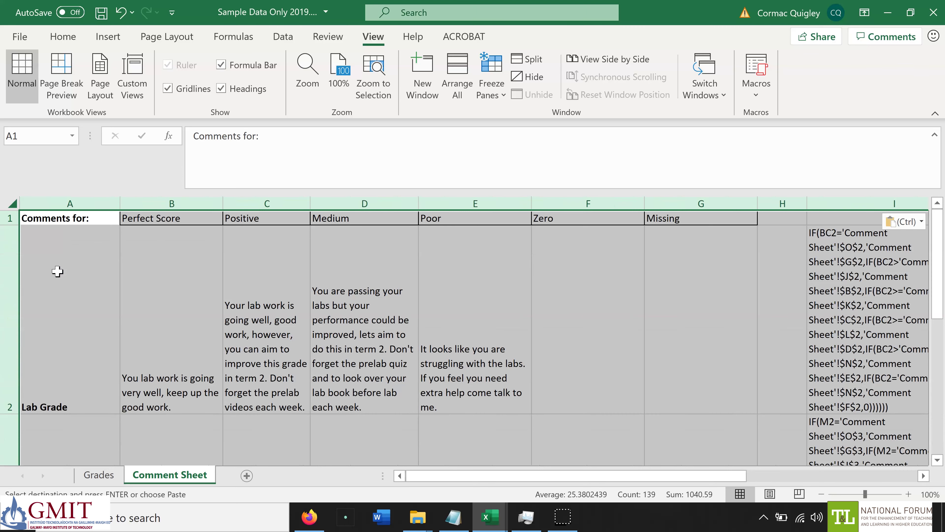
Step: Examine the Lab Grade row of the pasted sheet at 50% zoom, covering its comments, IF formula and score thresholds
left_click(108, 357)
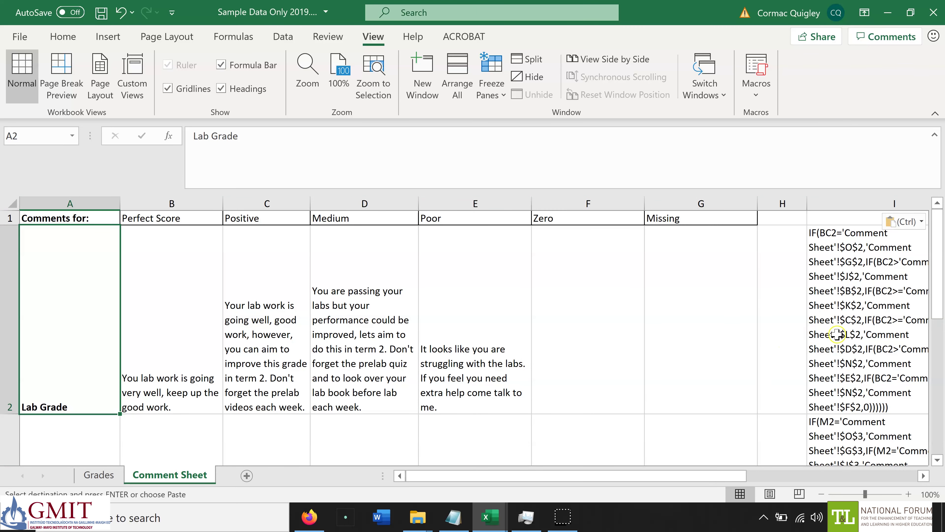
left_click(855, 330)
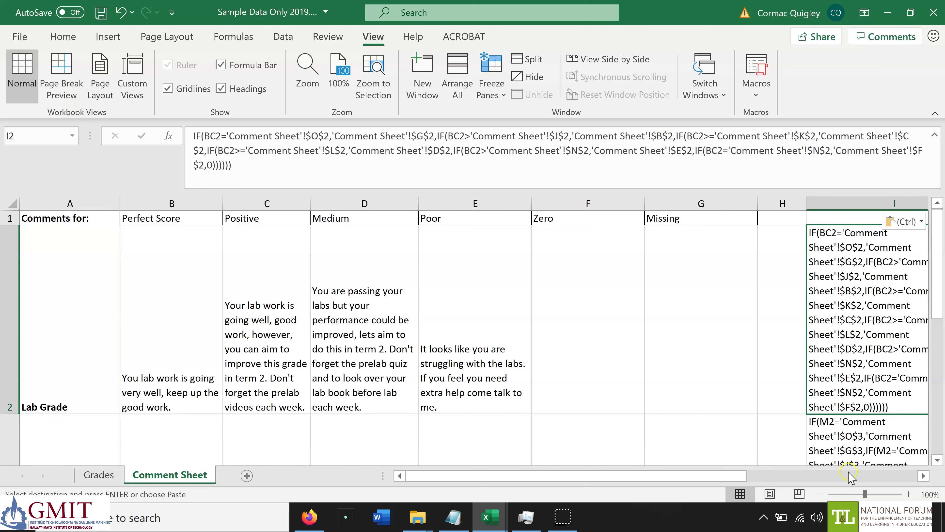
left_click(822, 495)
left_click(822, 494)
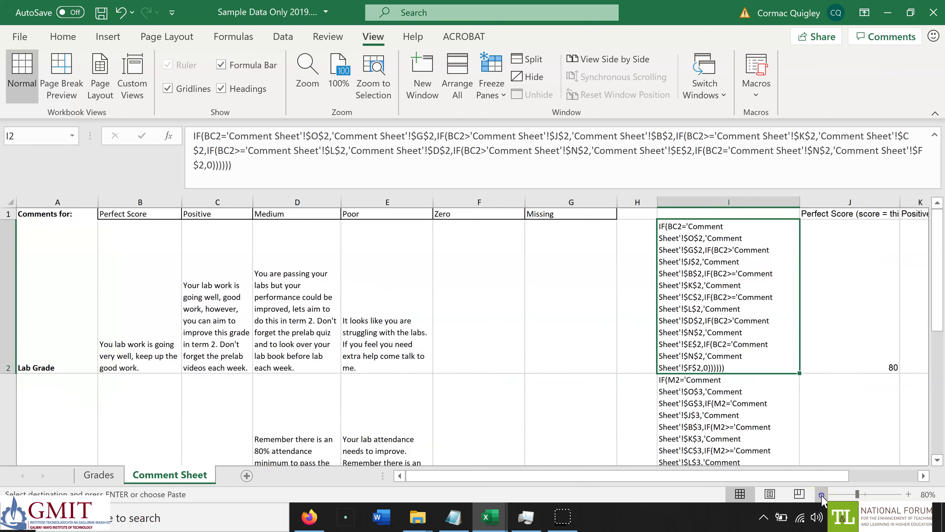
left_click(821, 494)
left_click(821, 494)
left_click(822, 494)
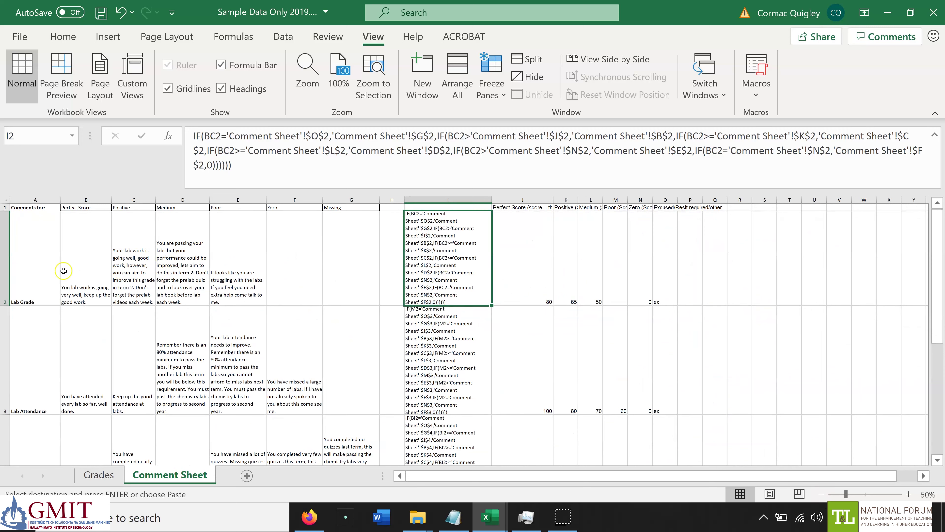
left_click(95, 279)
key("Right")
key("Right")
key("Right")
key("Right")
key("Right")
key("Right")
key("Right")
key("Right")
key("Right")
key("Right")
Step: Copy the full text of the Lab Grade IF formula from I2 of the Comment Sheet
key("Left")
key("Left")
key("Left")
left_click(236, 160)
left_click_drag(236, 160, 186, 136)
key("ctrl+c")
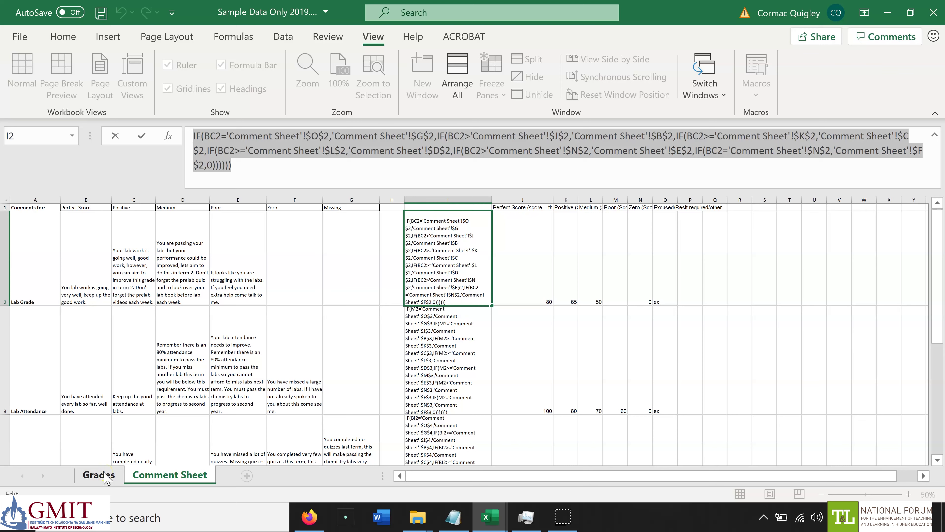
Step: On the Grades sheet, insert a column directly after Total Lab Mark and head it Lab Mark Comment
left_click(99, 475)
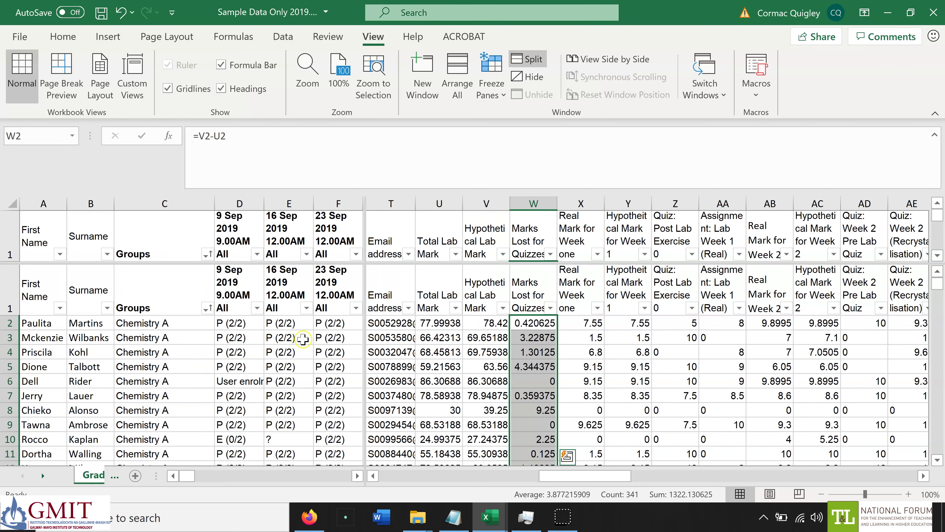
left_click(534, 323)
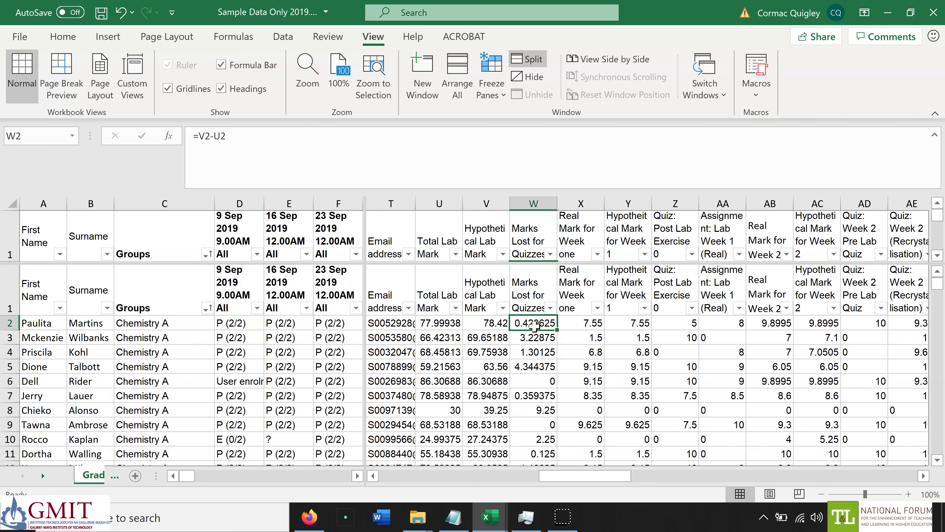
key("Left")
key("Left")
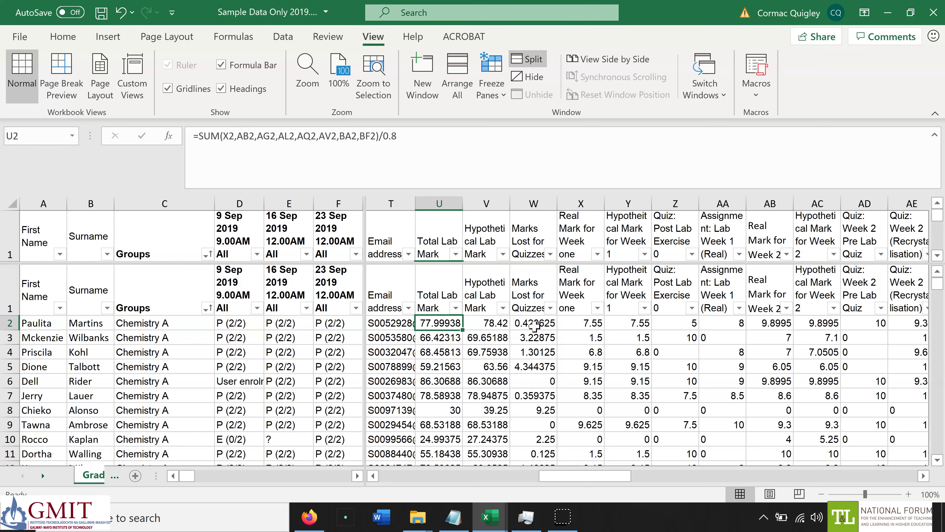
key("Right")
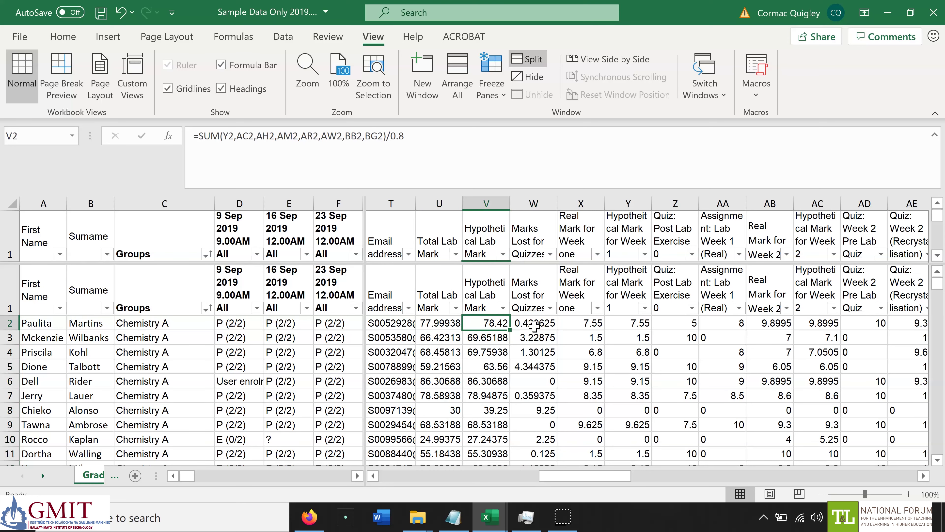
key("ctrl+space")
key("ctrl+shift+plus")
key("Up")
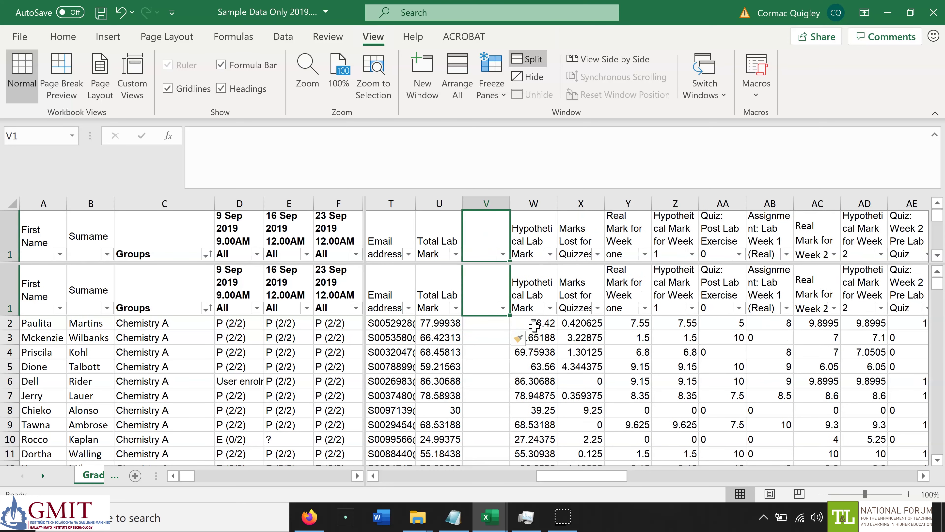
type("Lab Mark")
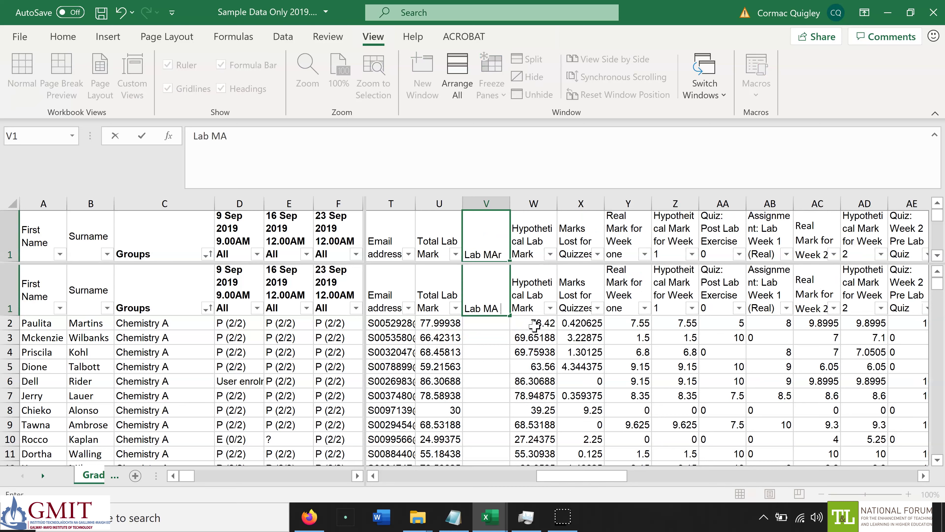
type(" Comment")
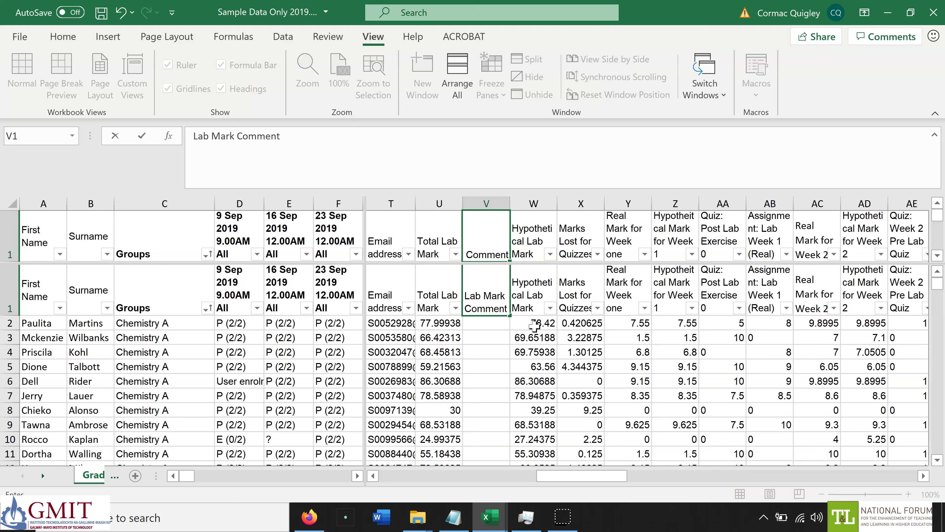
key("Return")
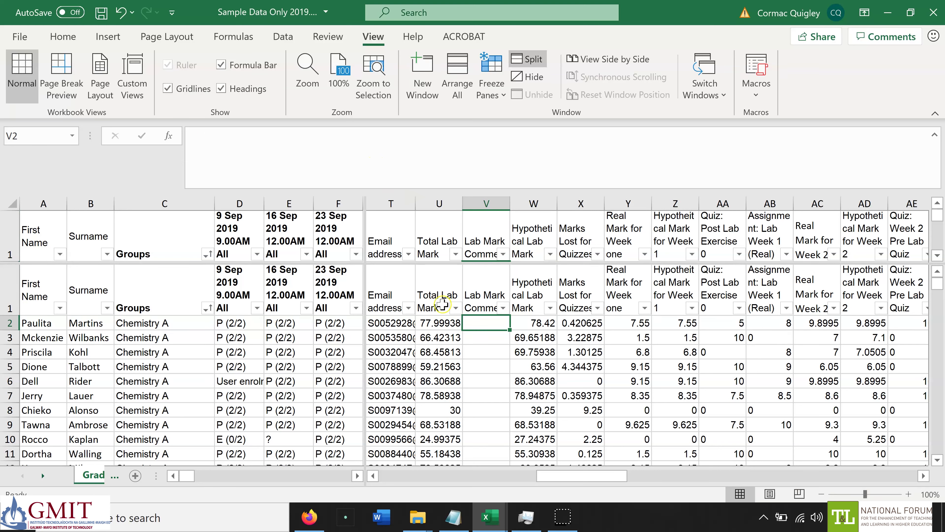
Step: Switch to Notepad and paste the copied Lab Grade formula into the blank document
left_click(445, 321)
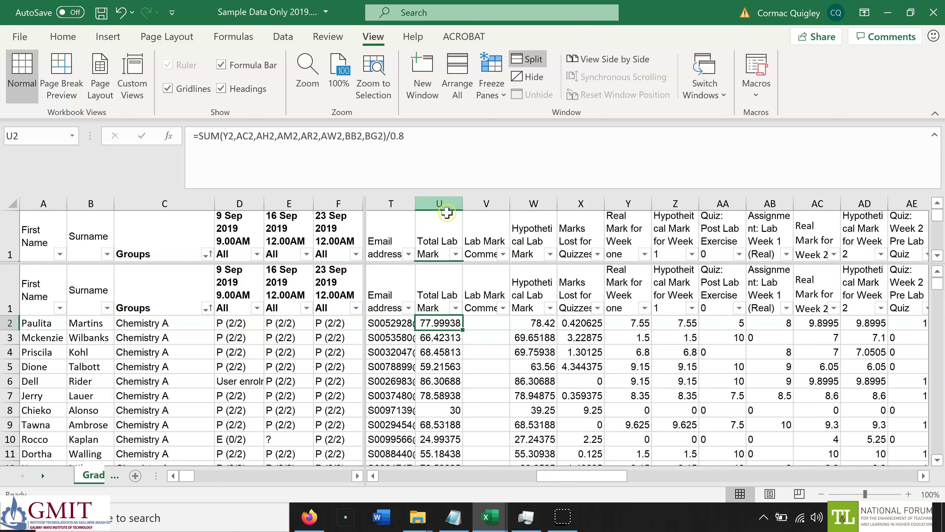
left_click(489, 321)
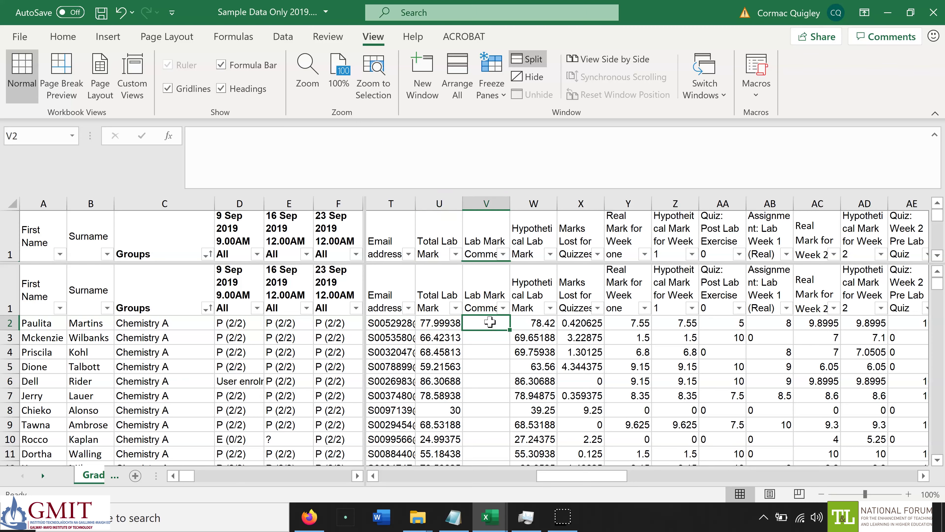
left_click(456, 515)
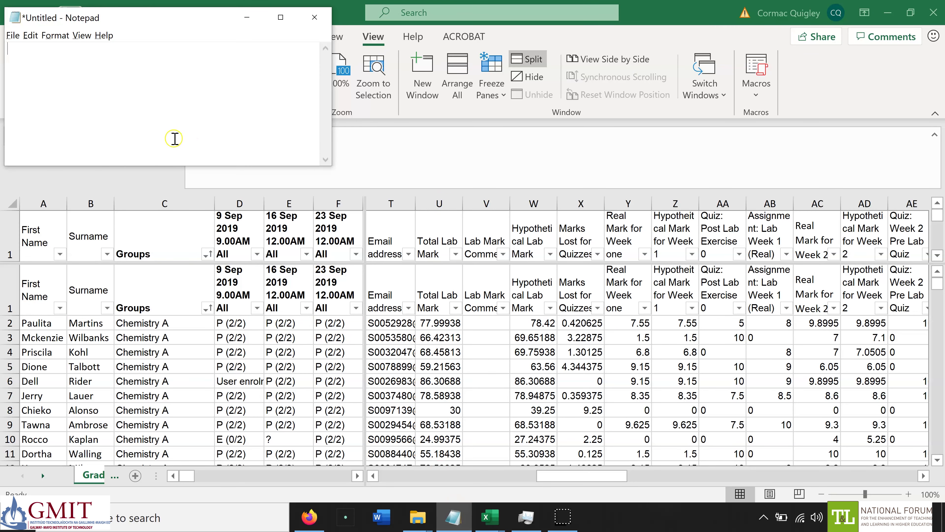
key("ctrl+v")
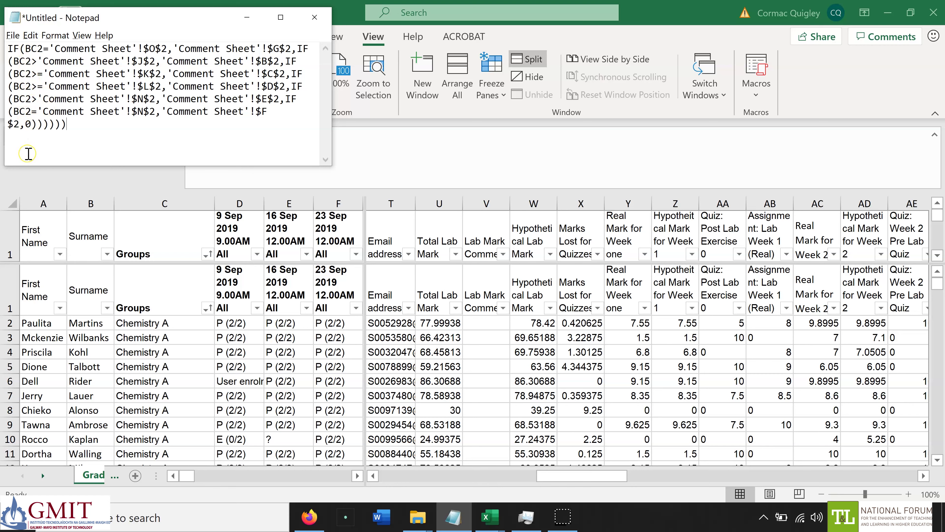
Step: Replace every BC2 with U2 in the Notepad formula, then copy the entire edited text
key("ctrl+h")
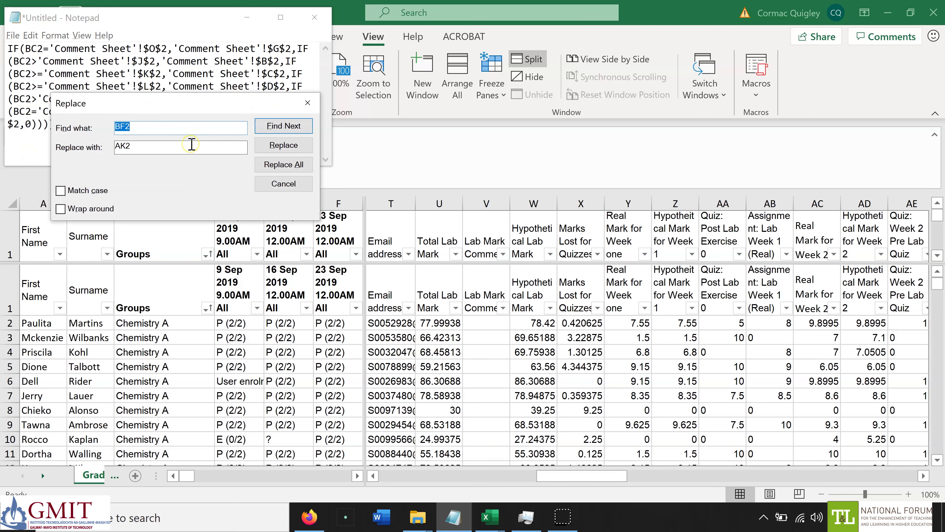
type("B")
key("Tab")
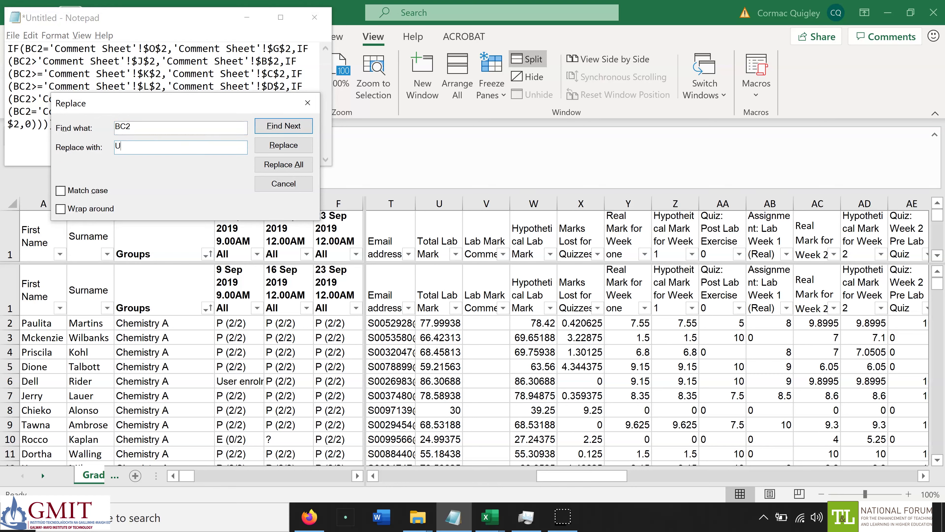
left_click(293, 165)
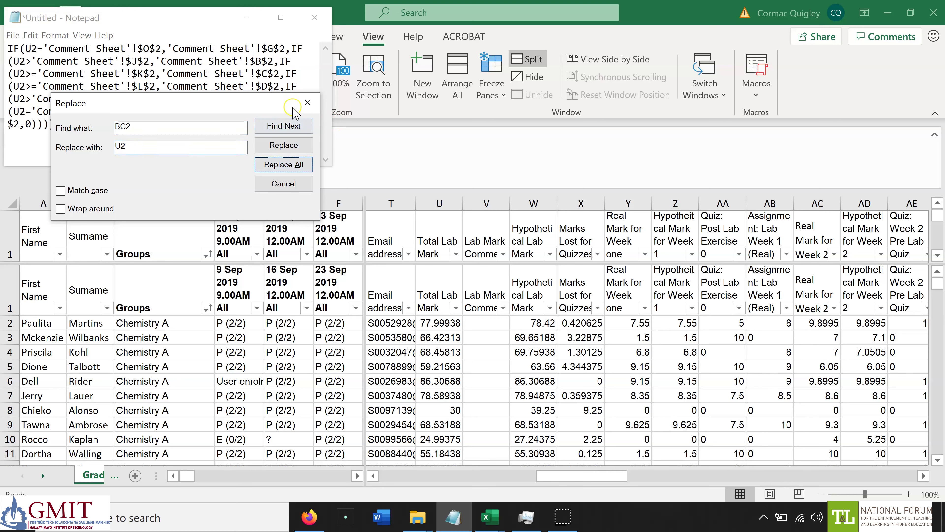
left_click(307, 103)
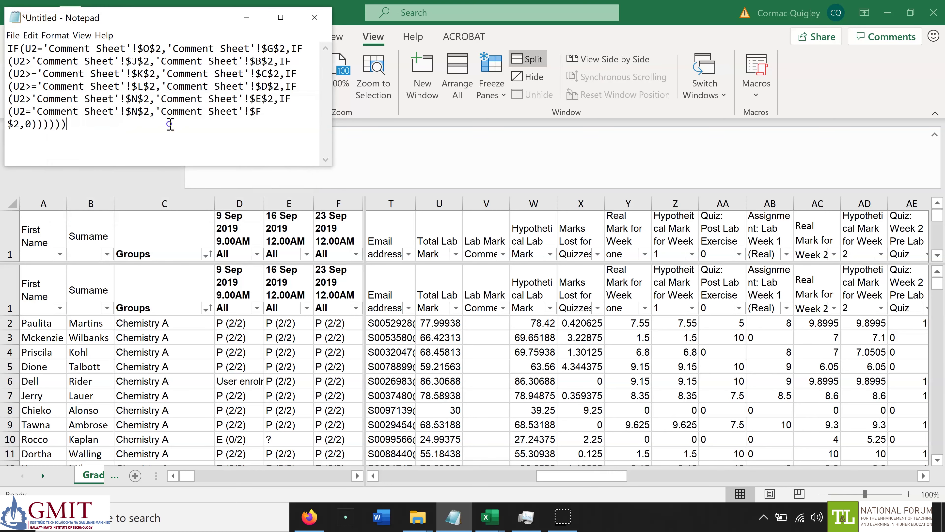
key("ctrl+a")
key("ctrl+c")
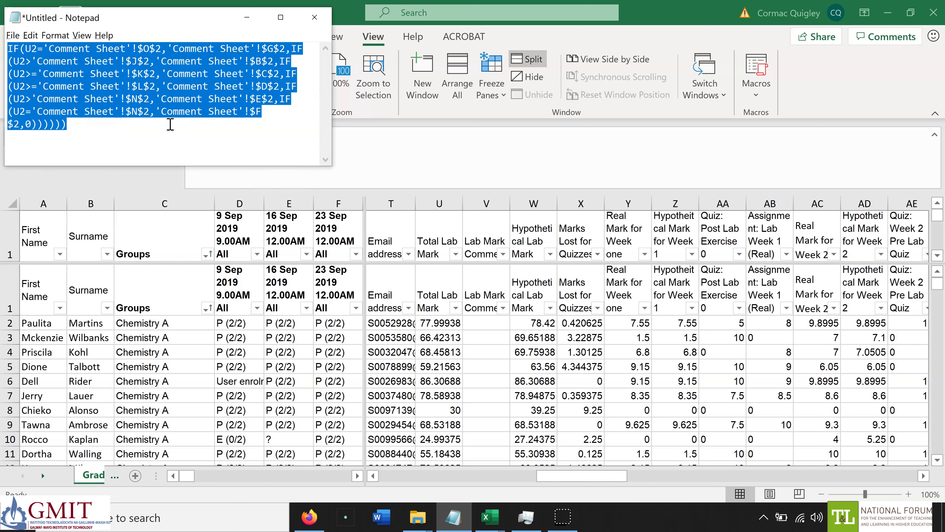
Step: Back in Excel, enter the edited formula in V2 with a leading = and fill it down the Lab Mark Comment column
left_click(479, 323)
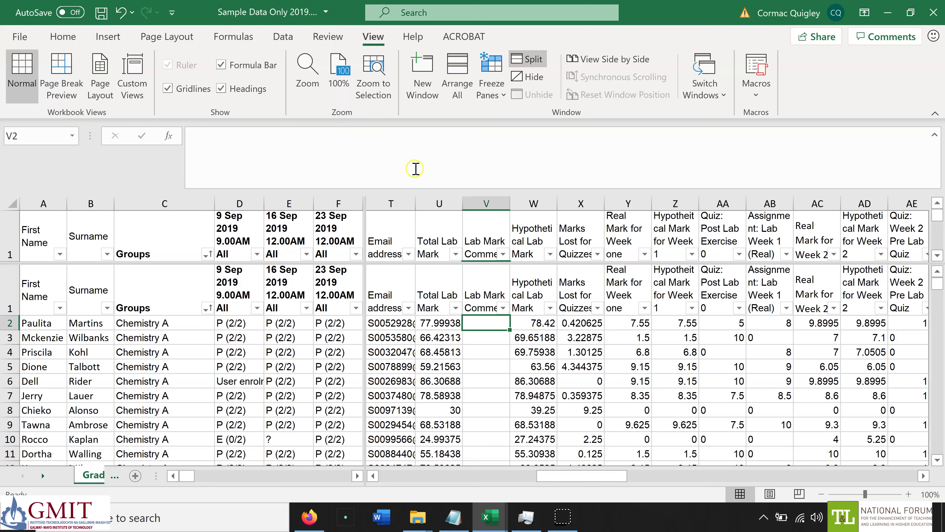
left_click(415, 169)
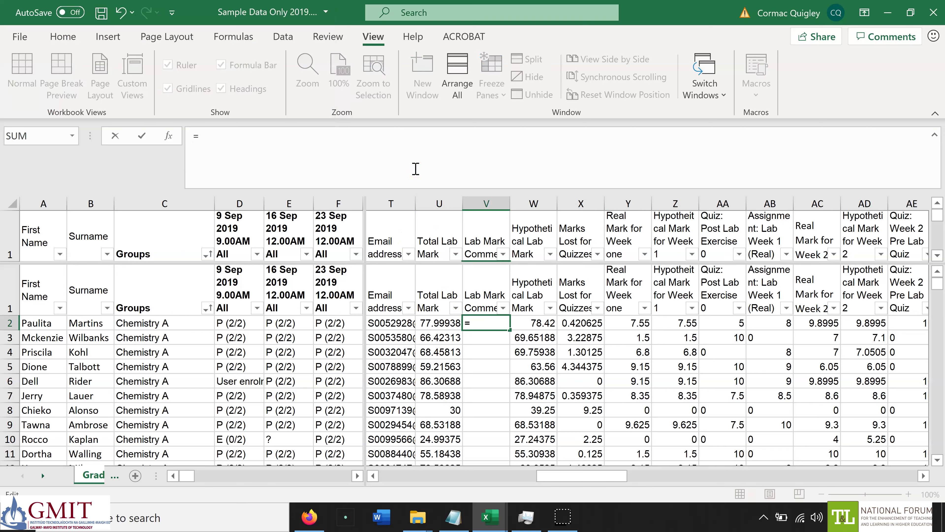
type("=")
key("ctrl+v")
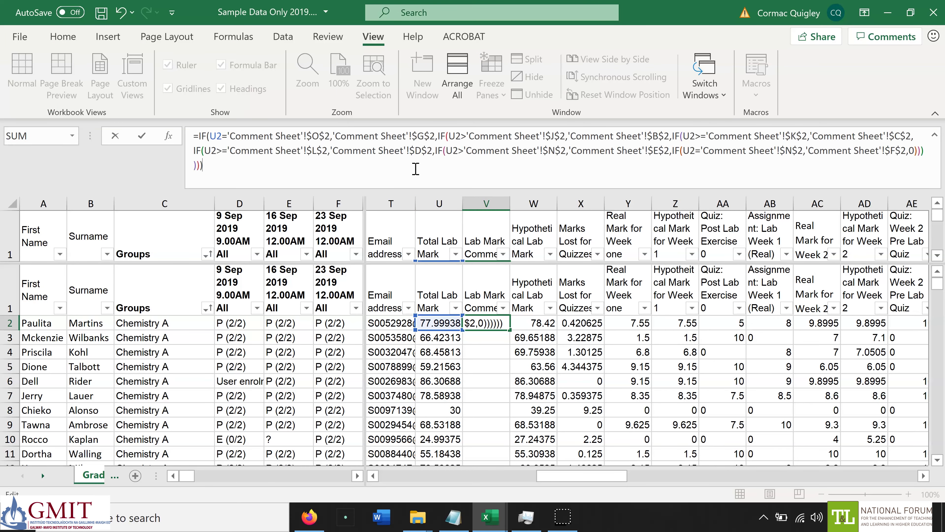
key("ctrl+Return")
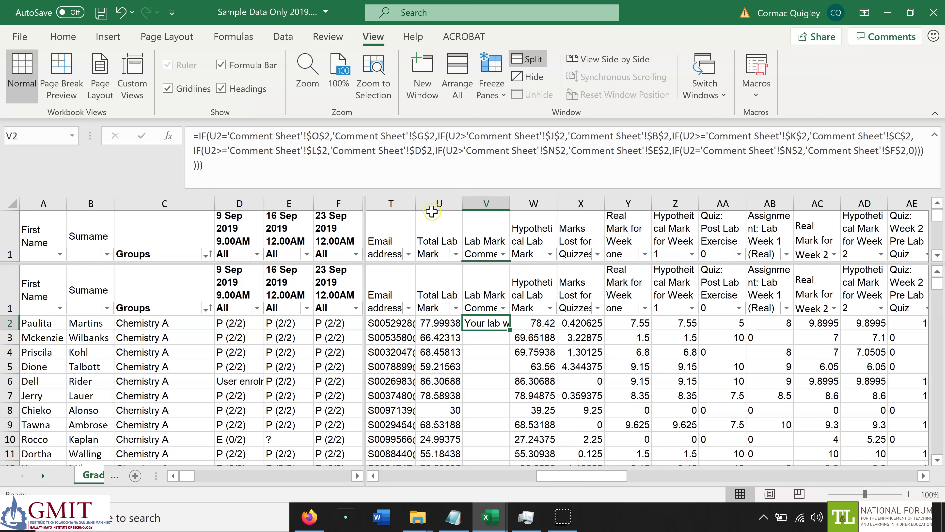
double_click(510, 328)
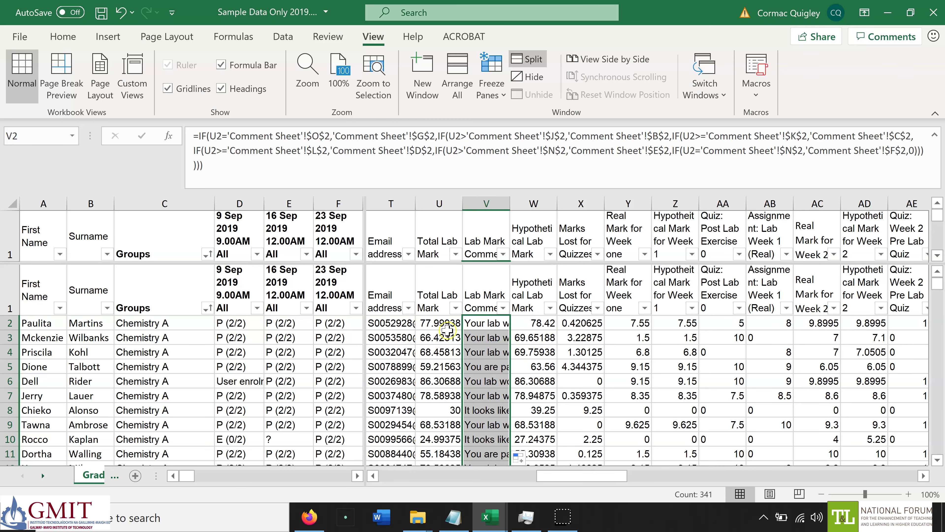
Step: Insert a column between Real Attendance and Department and head it Attendance Comment
left_click(440, 323)
key("Left")
key("Left")
key("Left")
key("Left")
key("Left")
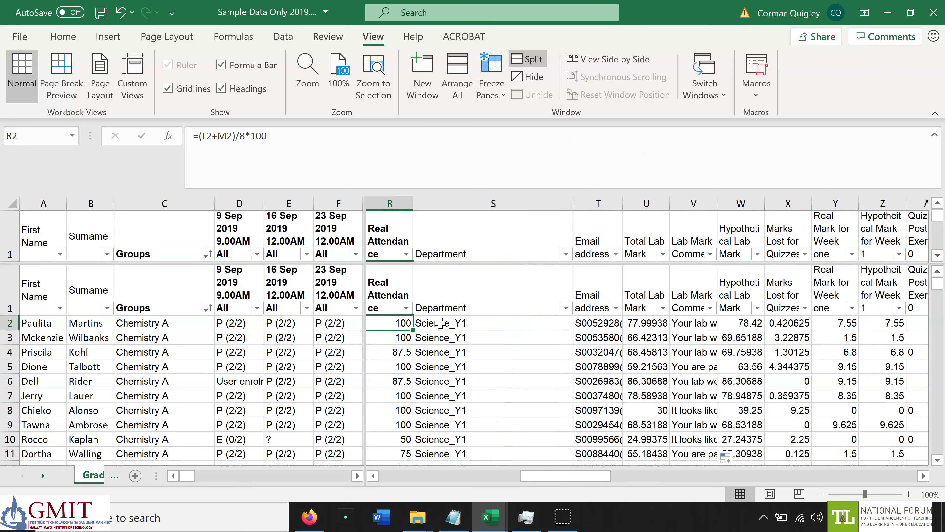
key("Right")
key("Right")
key("Right")
key("ctrl+space")
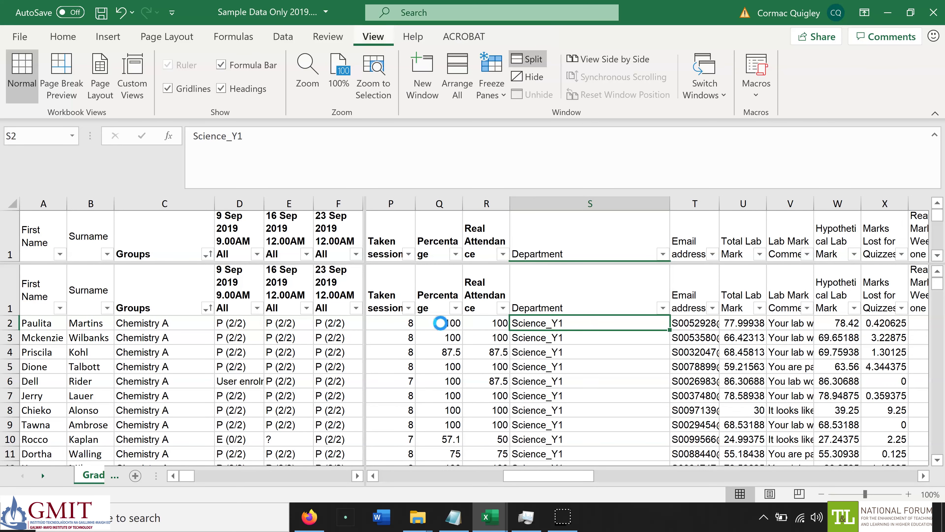
key("ctrl+shift+plus")
type("Atte")
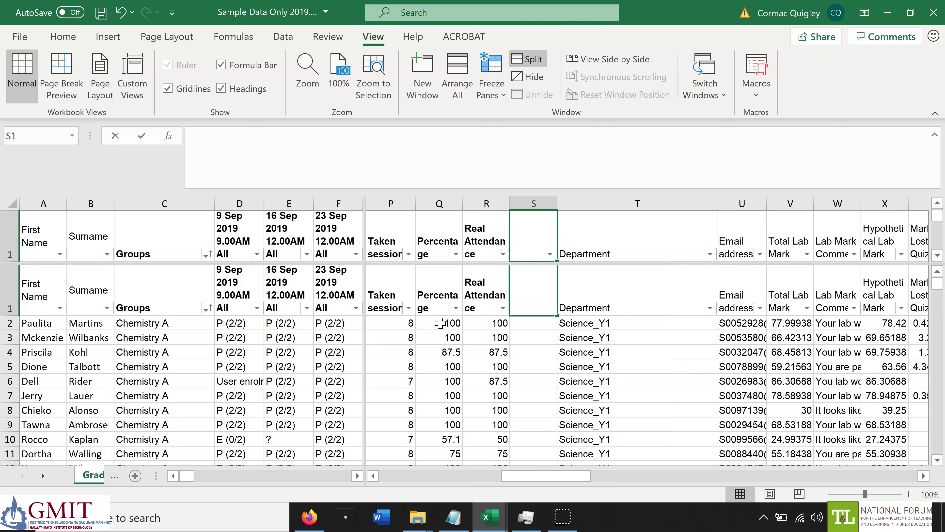
type("ndance Comment")
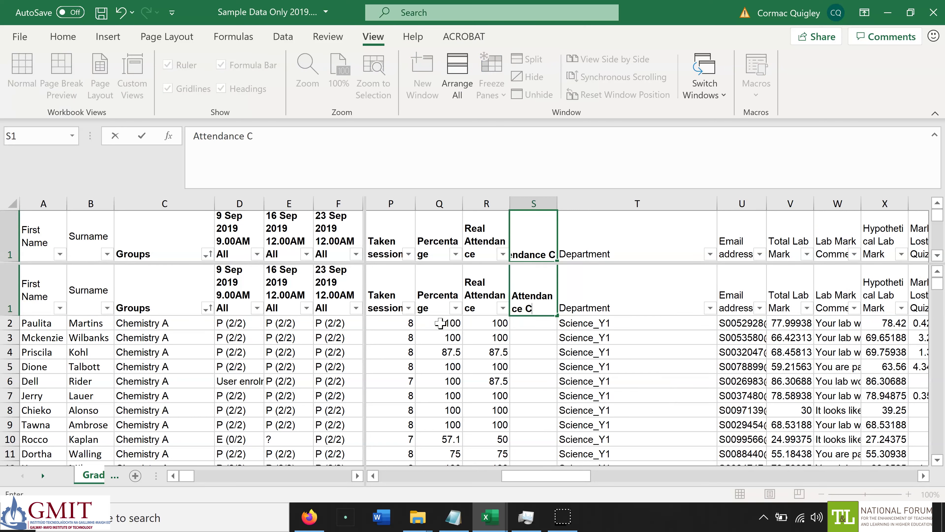
key("Return")
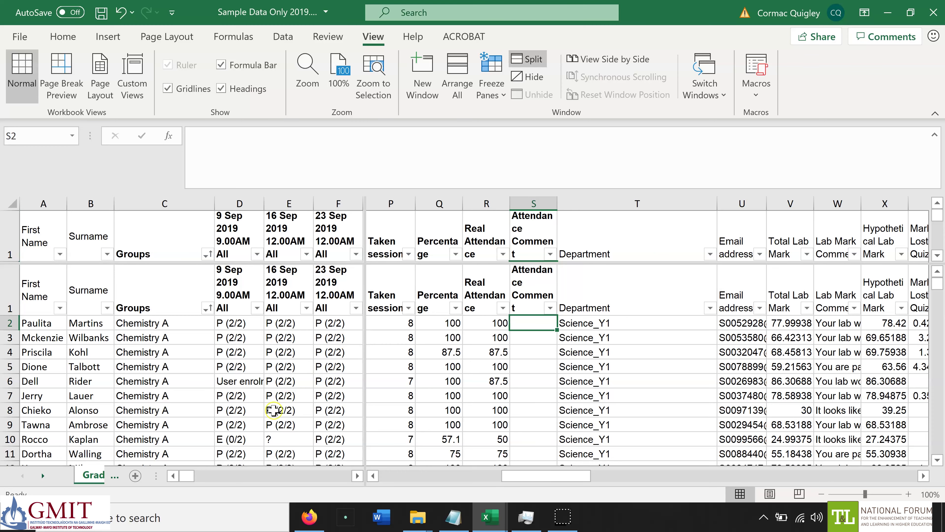
Step: Copy the full text of the Lab Attendance IF formula from I3 of the Comment Sheet
left_click(114, 476)
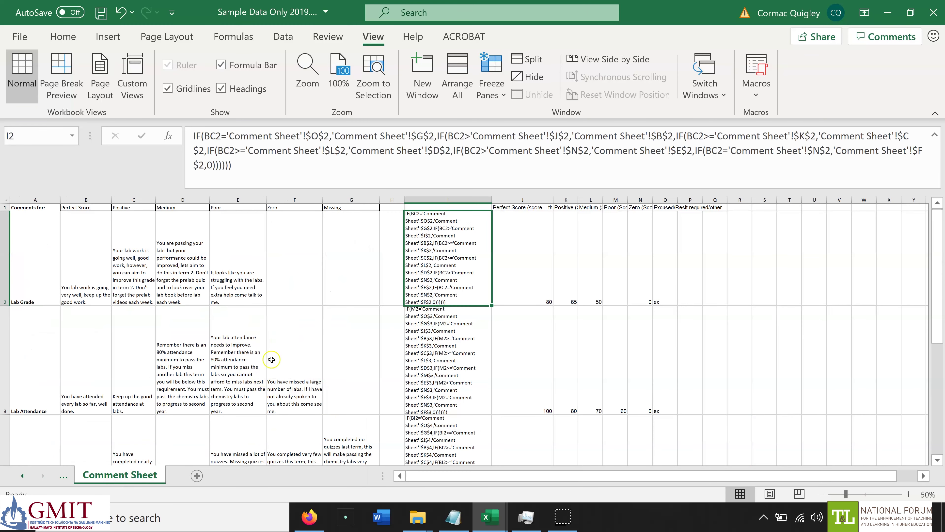
left_click(461, 348)
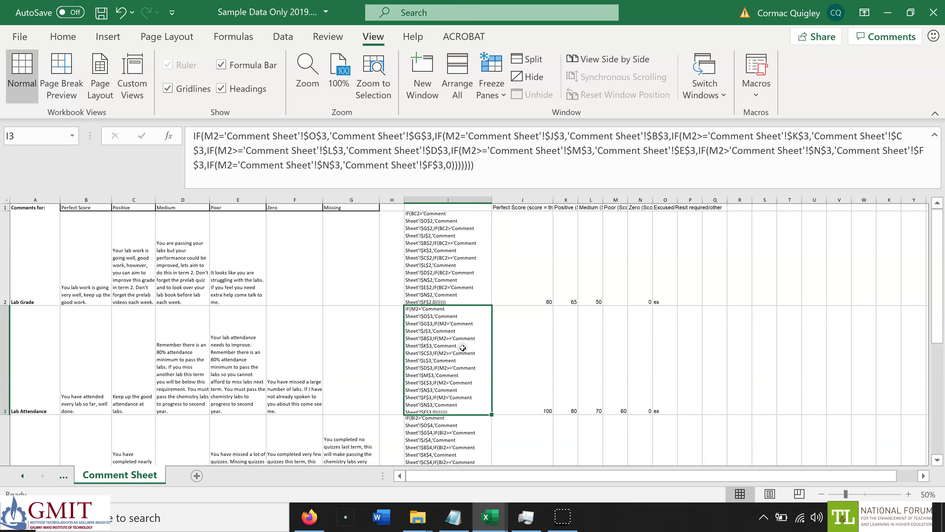
left_click(476, 389)
double_click(440, 390)
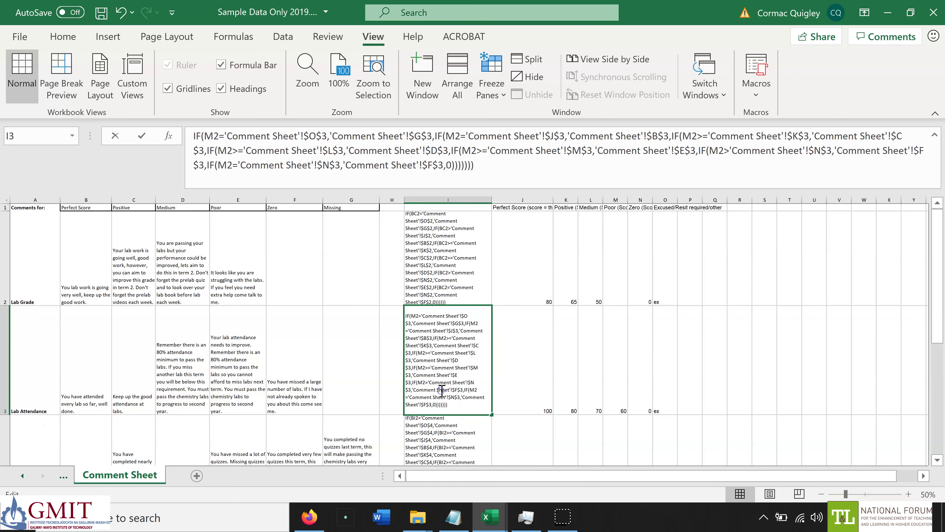
left_click_drag(456, 406, 412, 316)
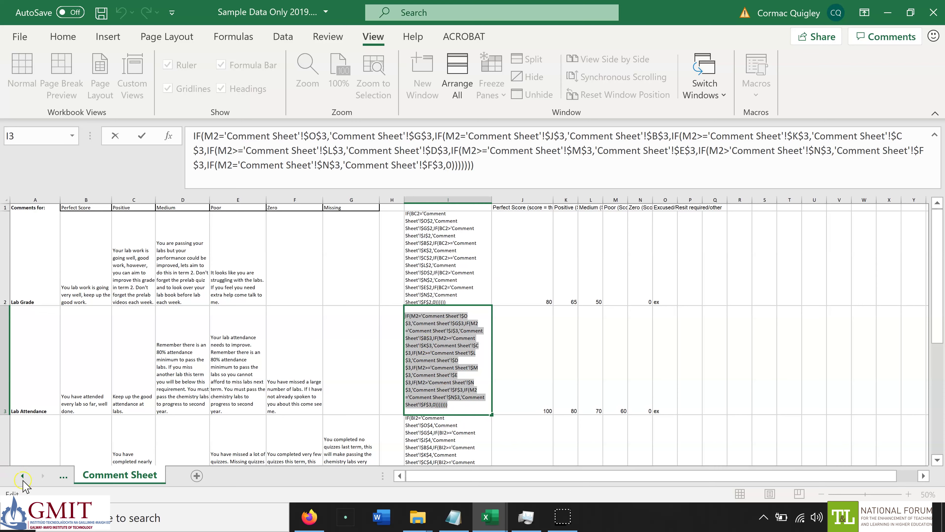
Step: Return to the Grades sheet, then switch to Notepad and replace its old formula with the copied Lab Attendance formula
left_click(63, 477)
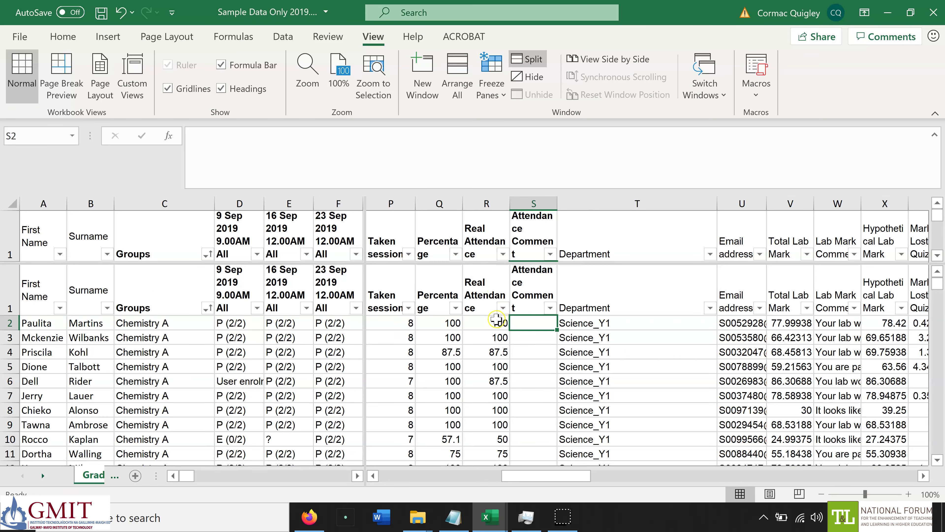
key("alt+Tab")
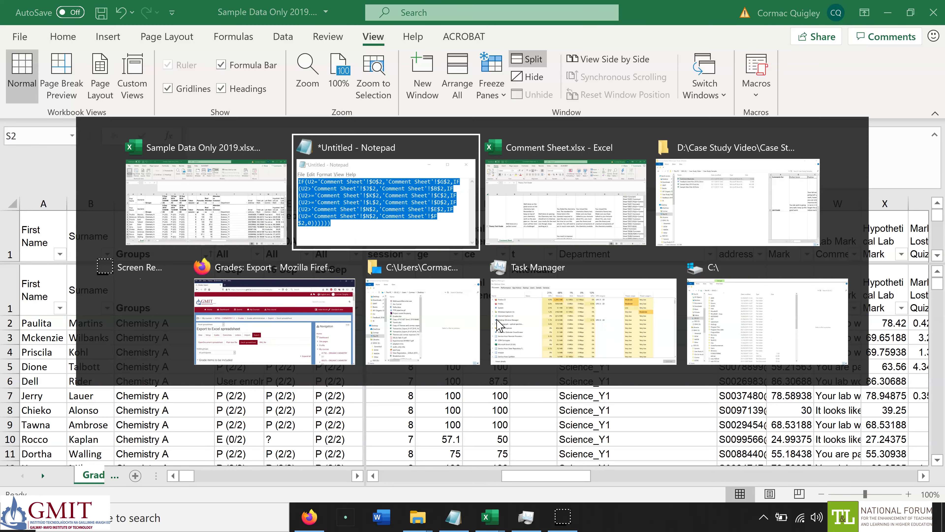
key("ctrl+x")
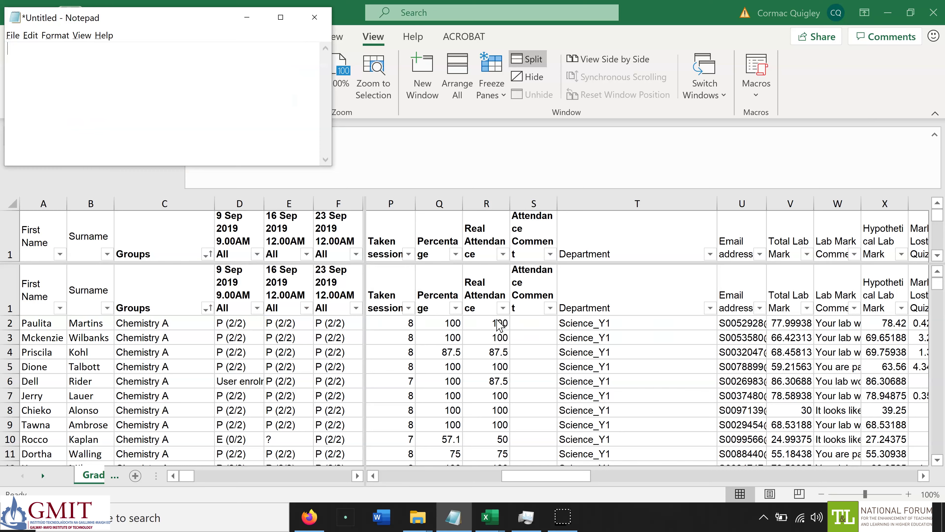
key("ctrl+v")
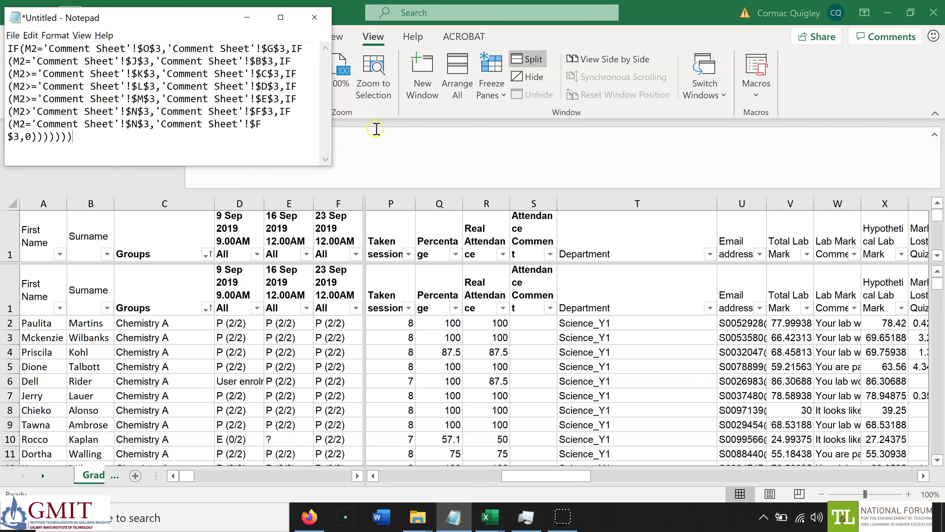
Step: Replace every M2 reference with R2 throughout the attendance formula in Notepad
left_click(183, 126)
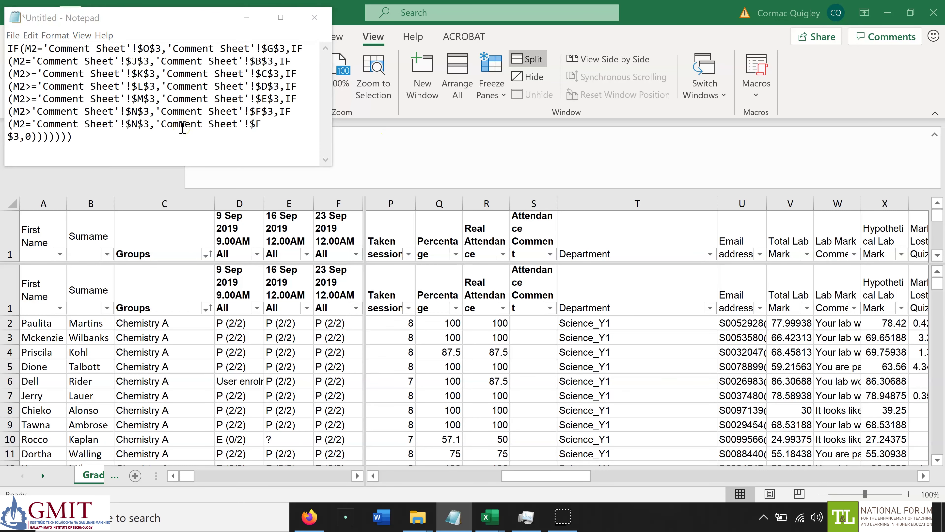
key("ctrl+h")
type("M")
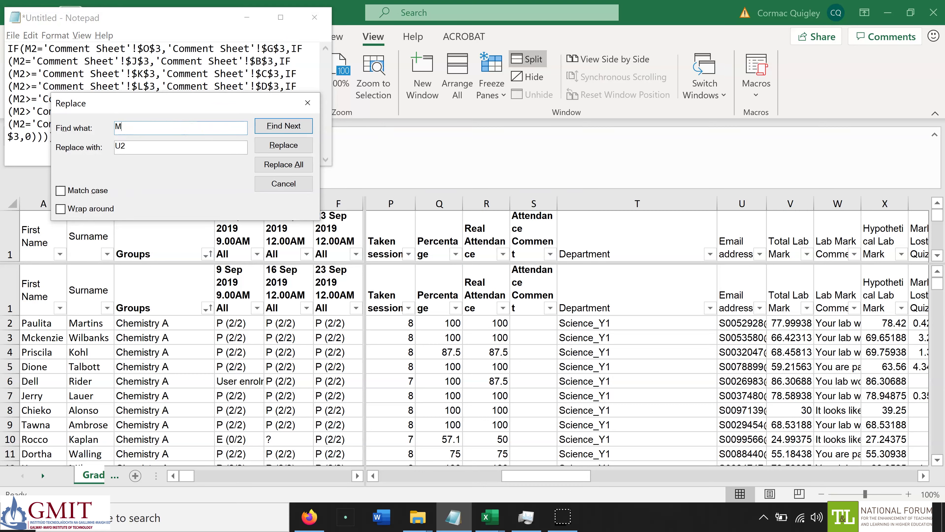
type("R")
left_click(267, 164)
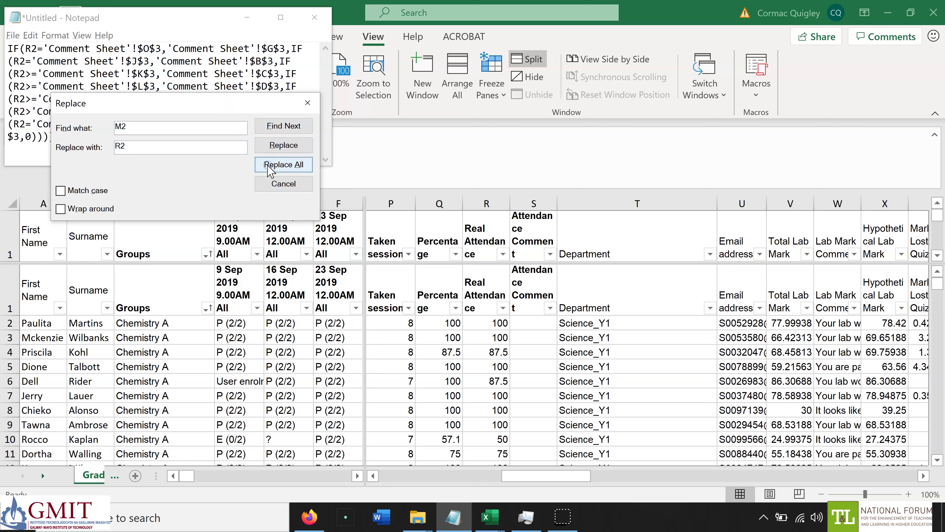
left_click(309, 107)
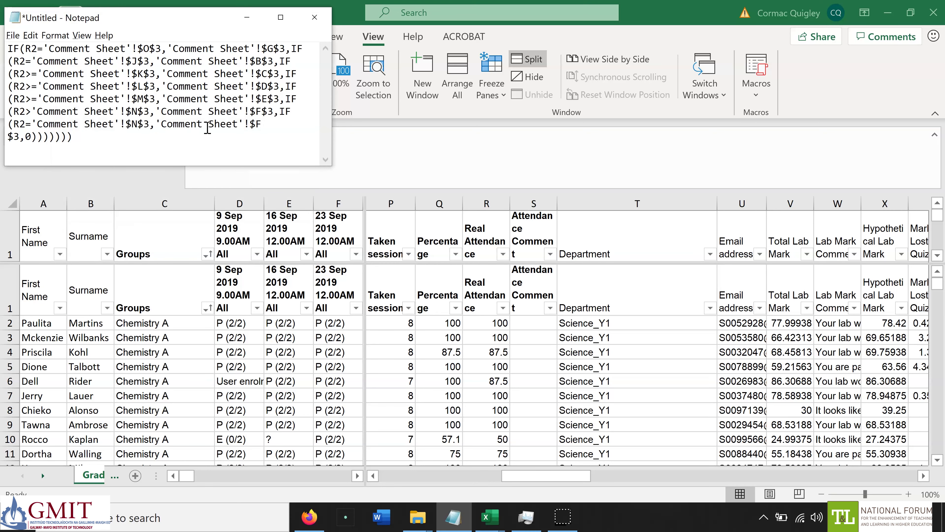
Step: Copy the whole edited formula, switch to Excel and enter it in S2 of the Grades sheet with a leading =
key("ctrl+a")
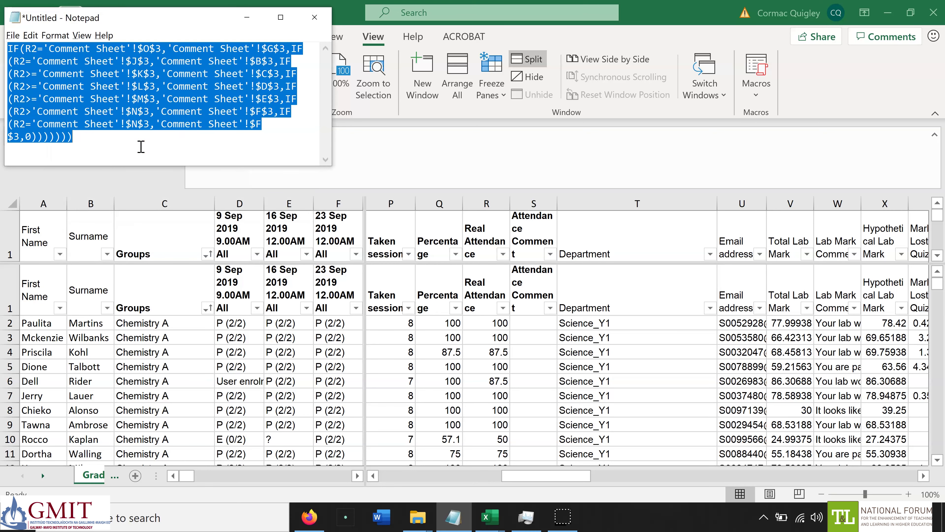
key("alt+Tab")
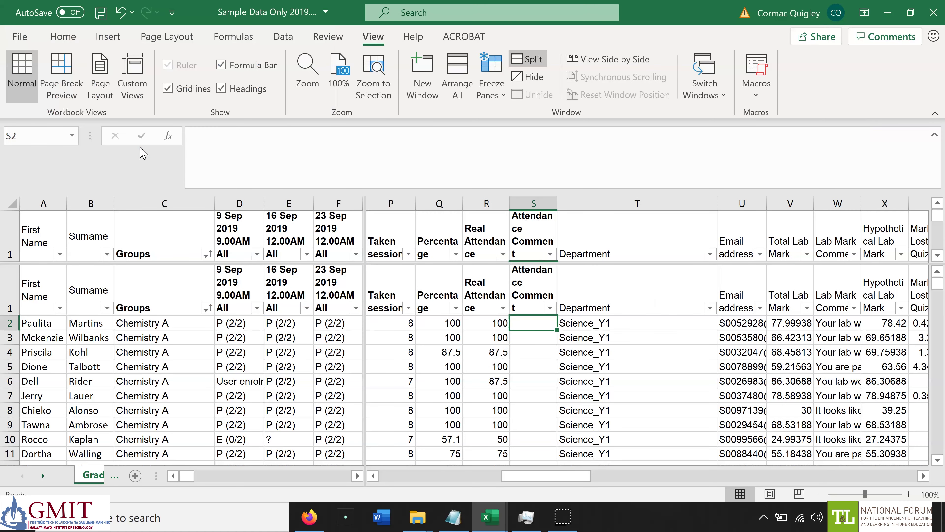
key("ctrl+v")
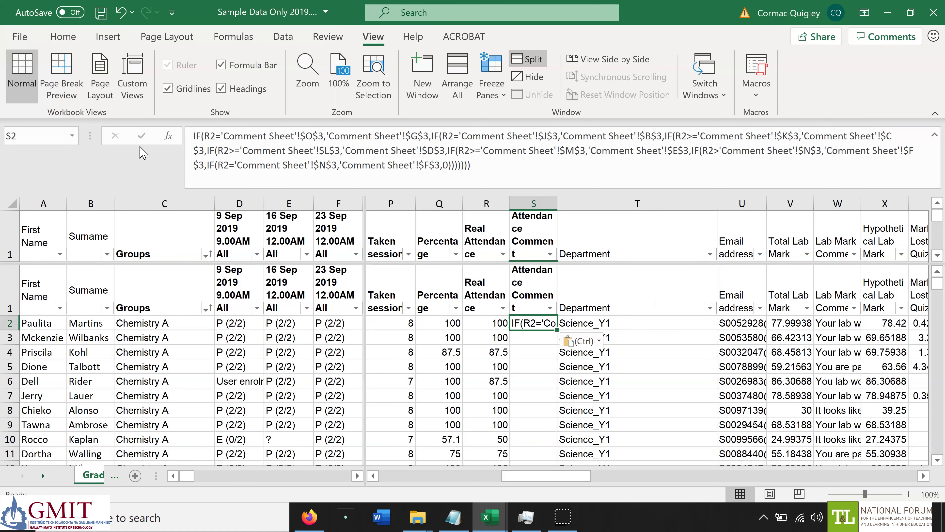
left_click(213, 156)
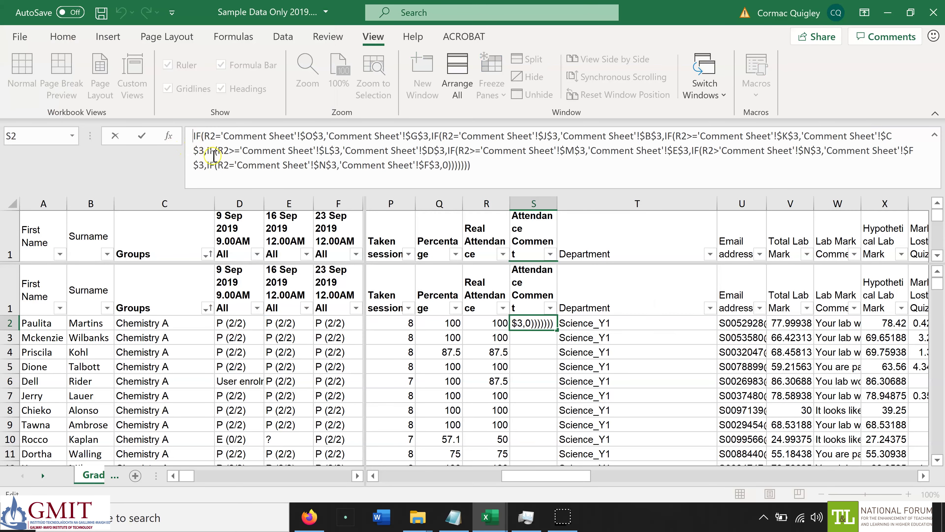
type("=")
key("Return")
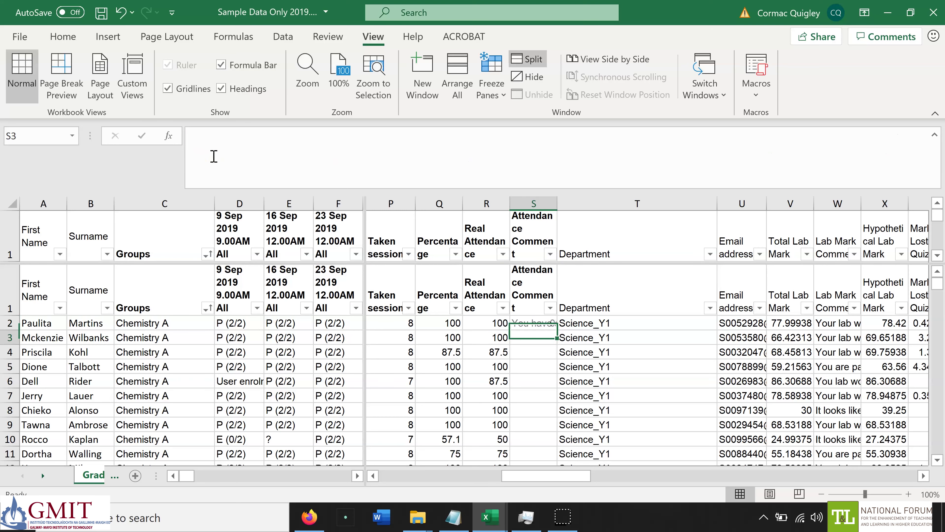
Step: Fill the formula in S2 down the Attendance Comment column and widen that column slightly
key("Up")
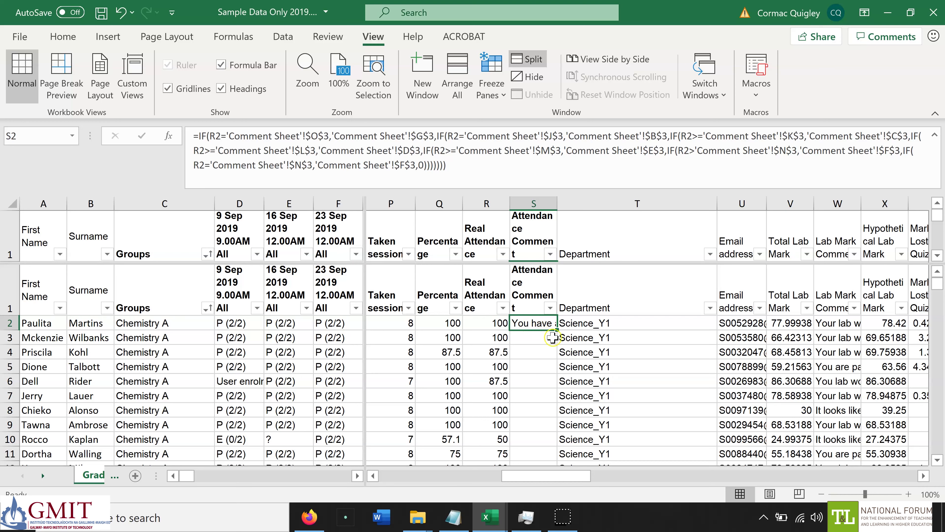
double_click(557, 331)
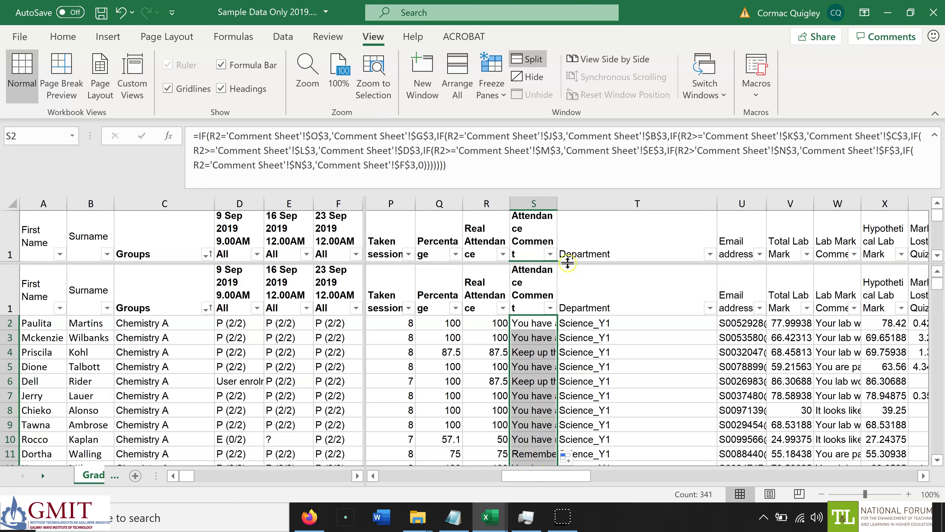
left_click_drag(557, 204, 579, 204)
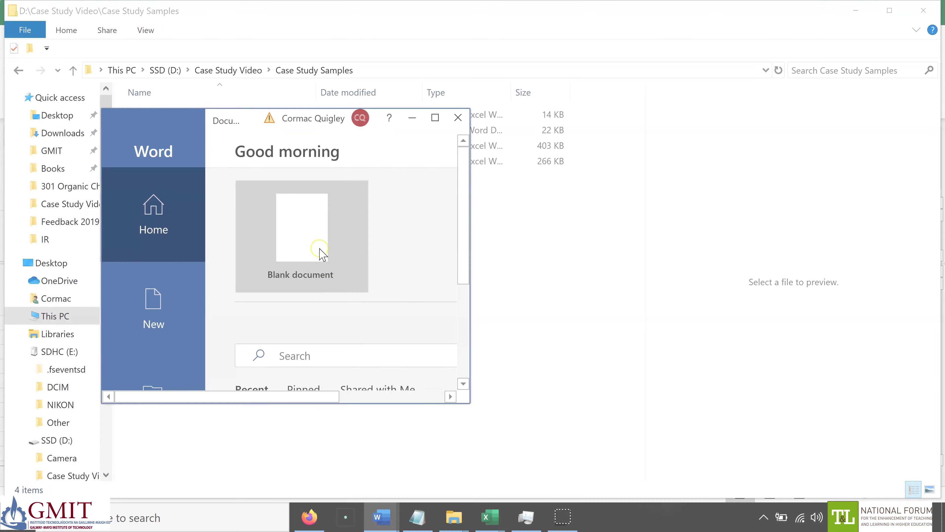
Step: Create a blank document in Word and dismiss the Office updates notice
left_click(321, 255)
left_click(441, 127)
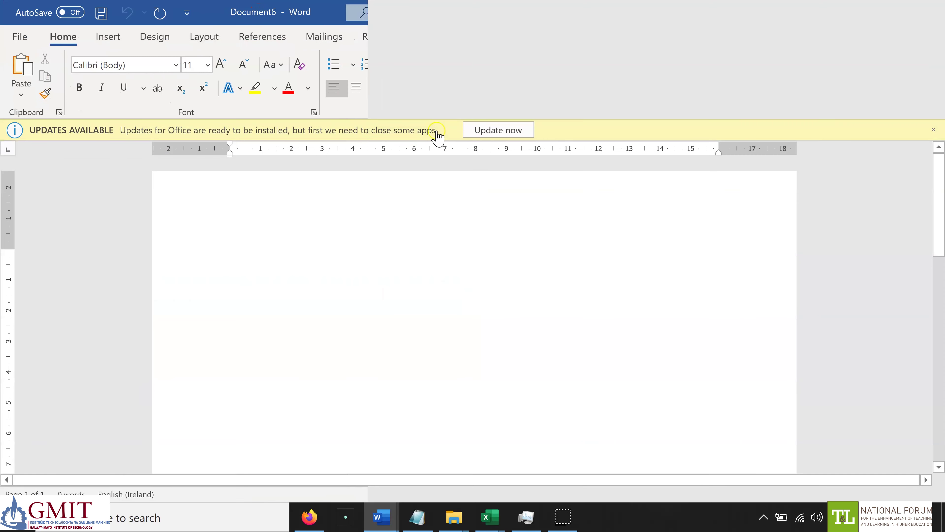
left_click(935, 130)
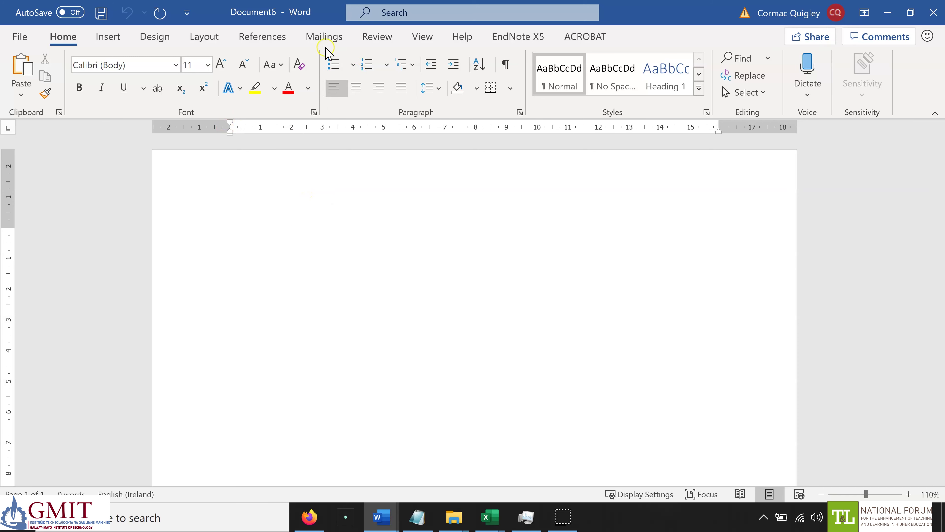
Step: Start choosing the mail merge recipients from an existing list
left_click(324, 37)
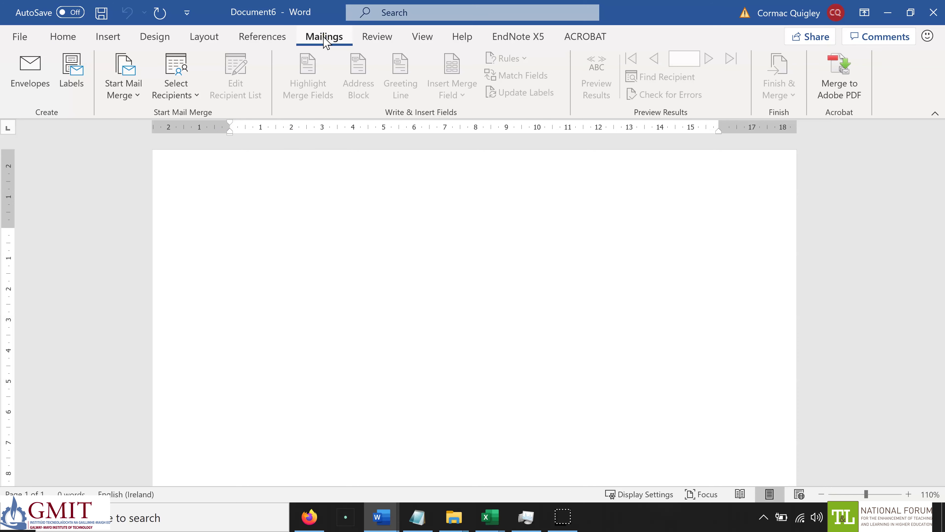
left_click(180, 104)
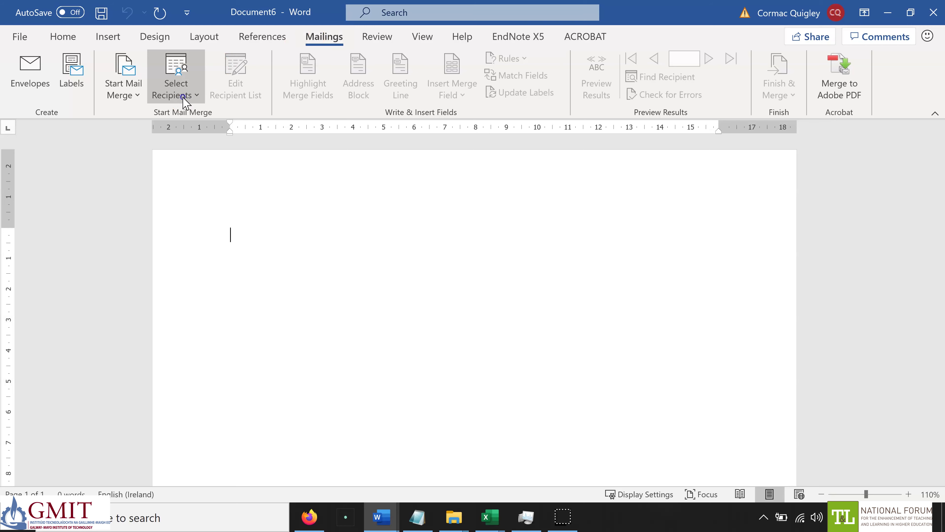
left_click(183, 97)
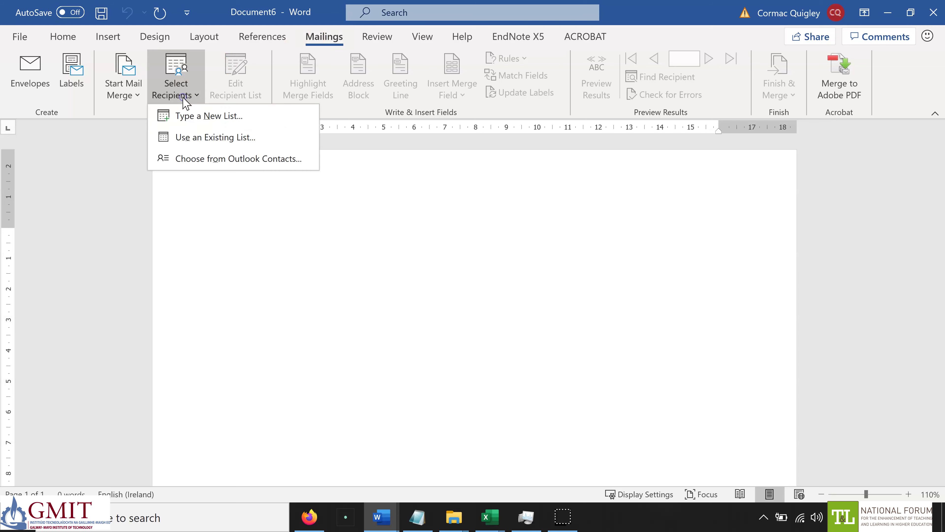
left_click(200, 134)
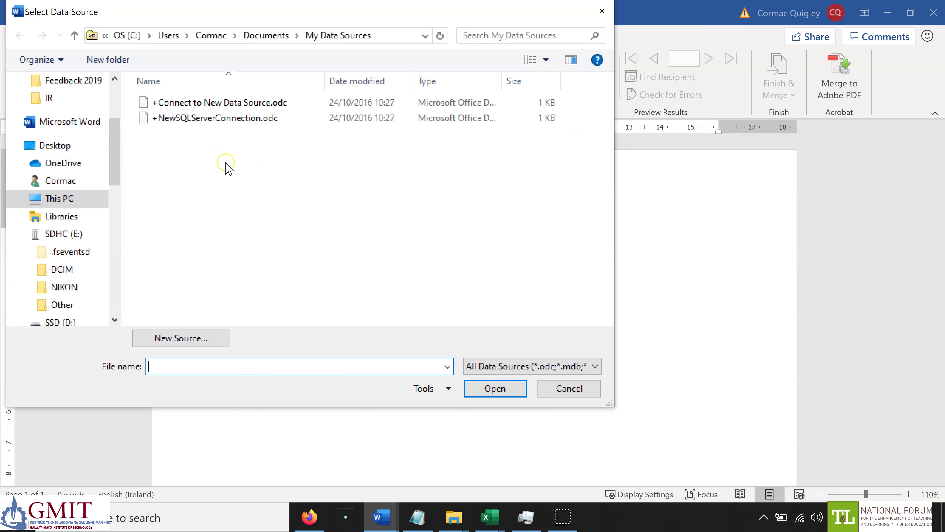
Step: Switch to the Sample Data Only 2019 workbook in Excel, save it, and return to the data source selection in Word
key("alt+Tab")
key("alt+Tab")
key("alt+Tab")
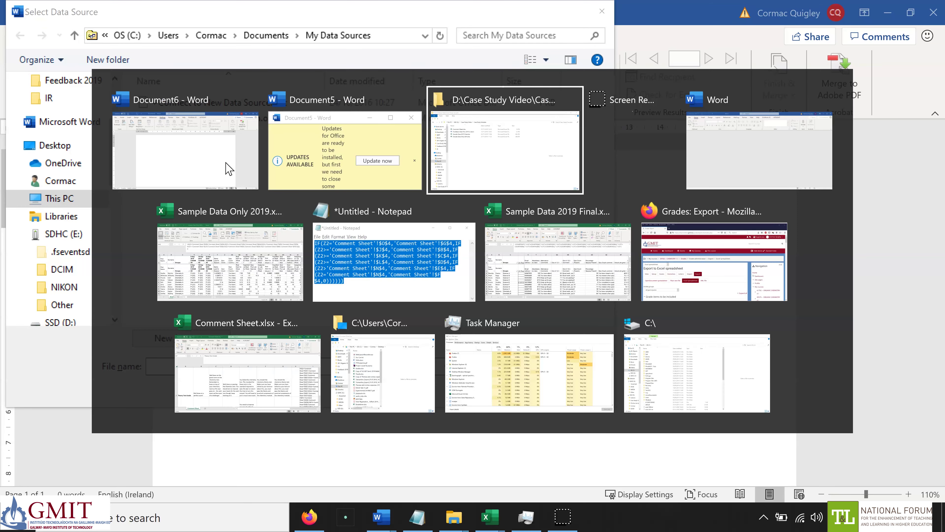
key("alt+Tab")
key("alt+Tab")
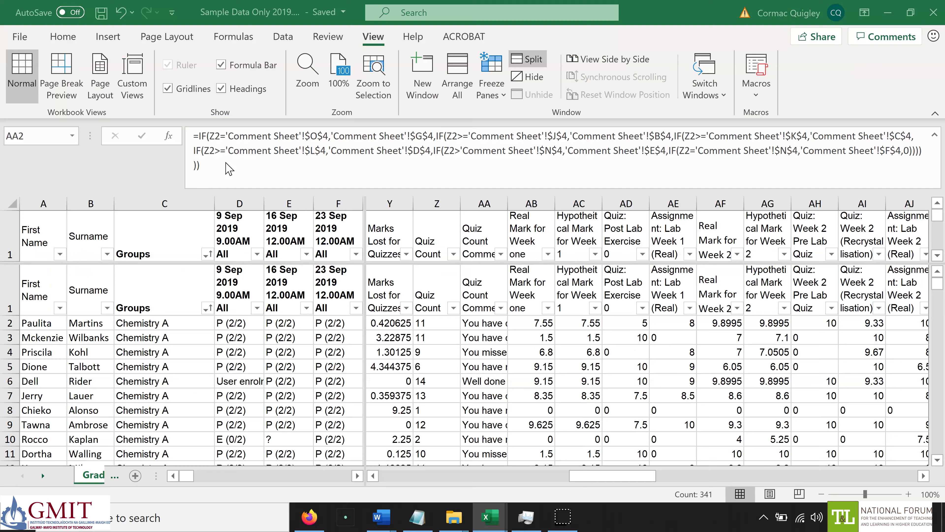
key("ctrl+s")
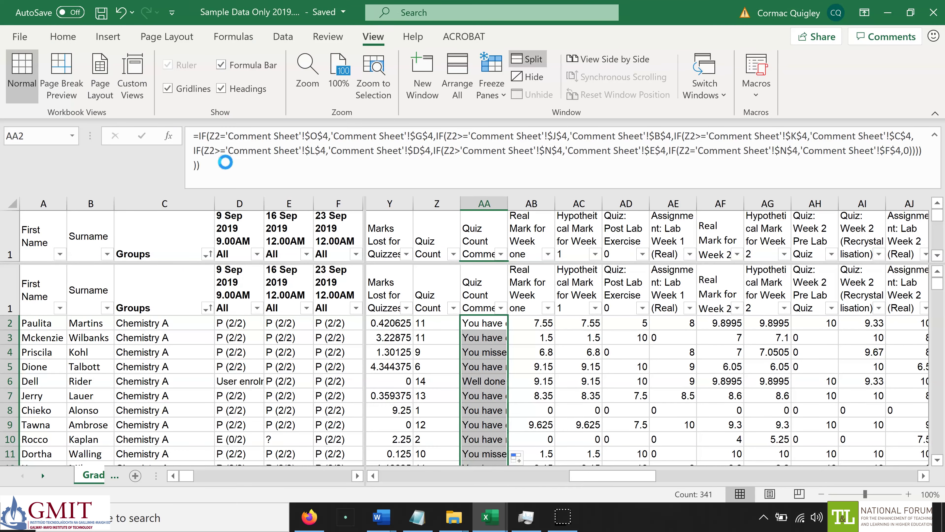
key("ctrl+n")
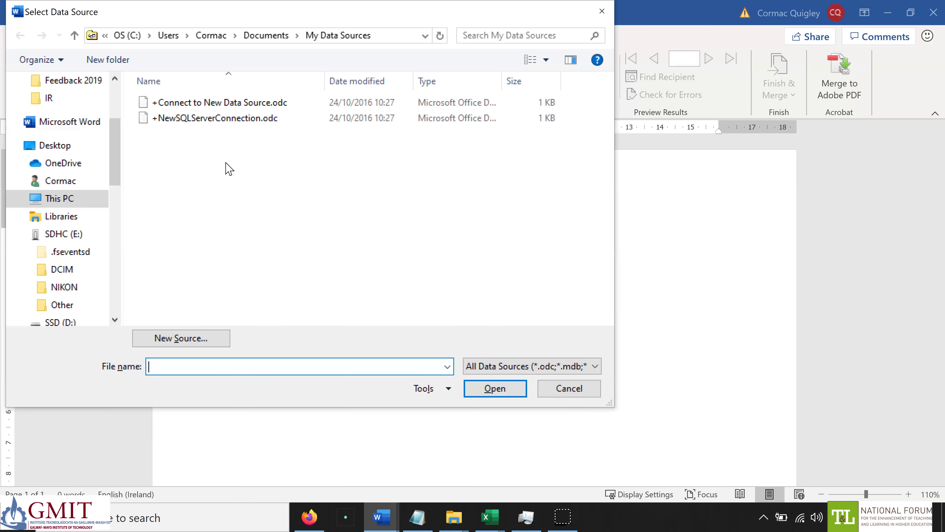
Step: Connect the mail merge to Sample Data Only 2019.xlsx in D:\Case Study Video\Case Study Samples, using its Grades$ table with first-row column headers
left_click(118, 170)
left_click_drag(119, 171, 120, 196)
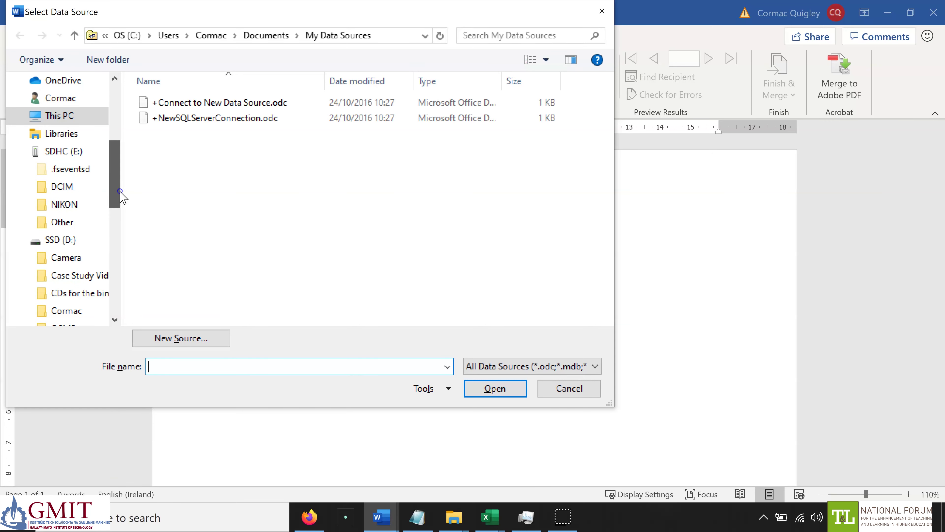
left_click(91, 276)
left_click(183, 103)
double_click(183, 103)
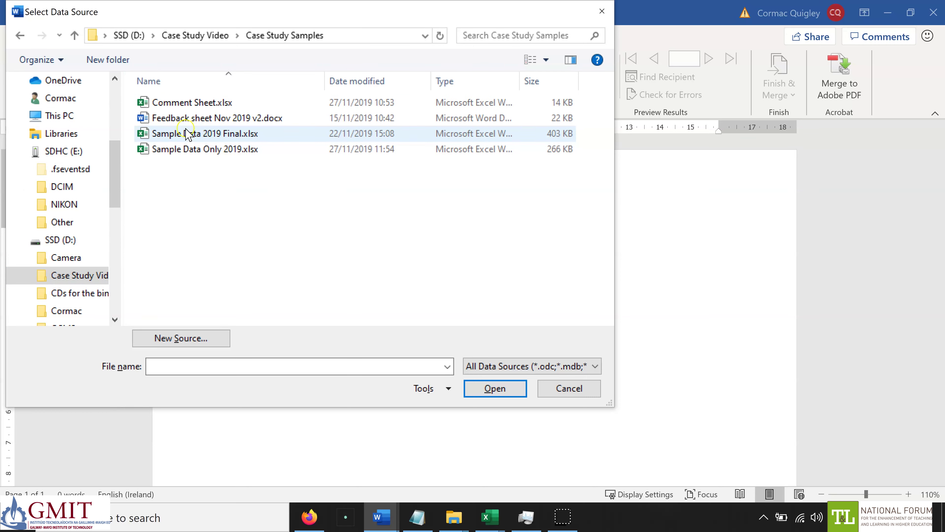
left_click(190, 150)
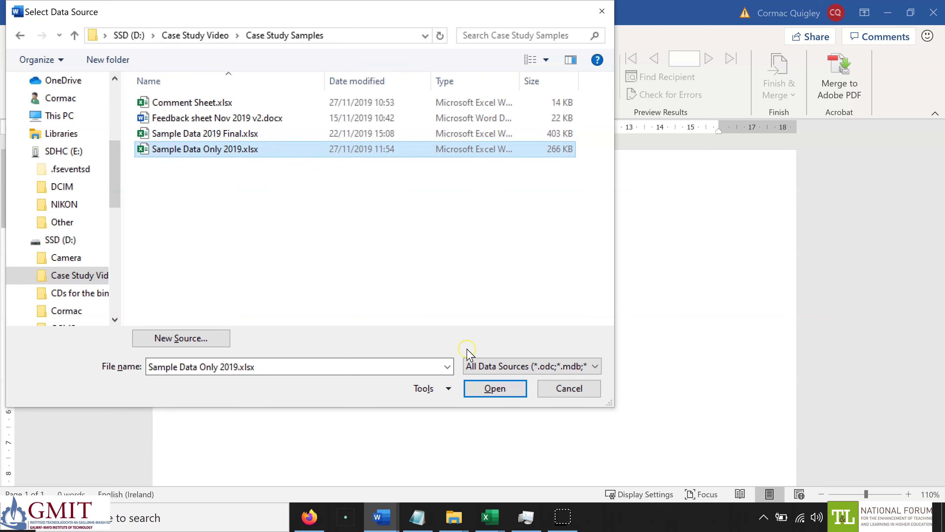
left_click(491, 391)
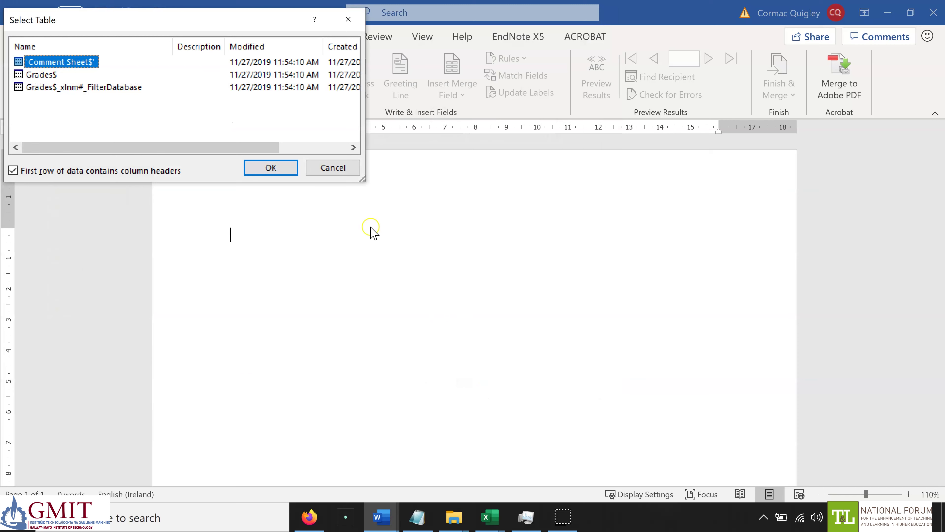
left_click(48, 76)
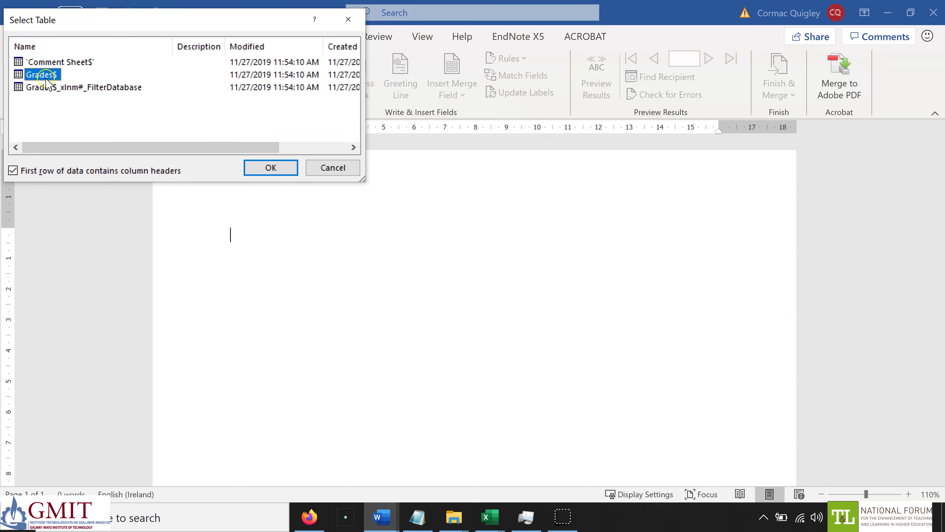
left_click(270, 169)
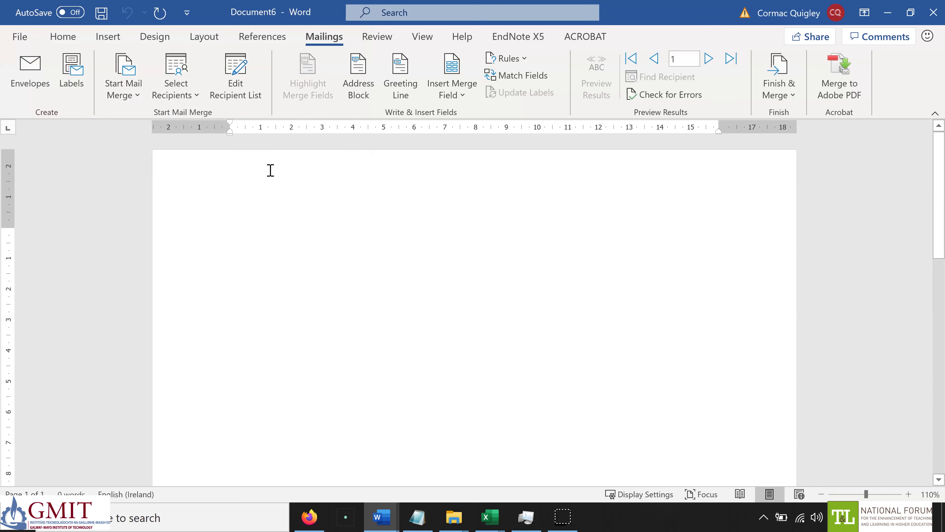
Step: Write the greeting "Dear" followed by the First_Name merge field and a comma
left_click(275, 228)
type("Dear")
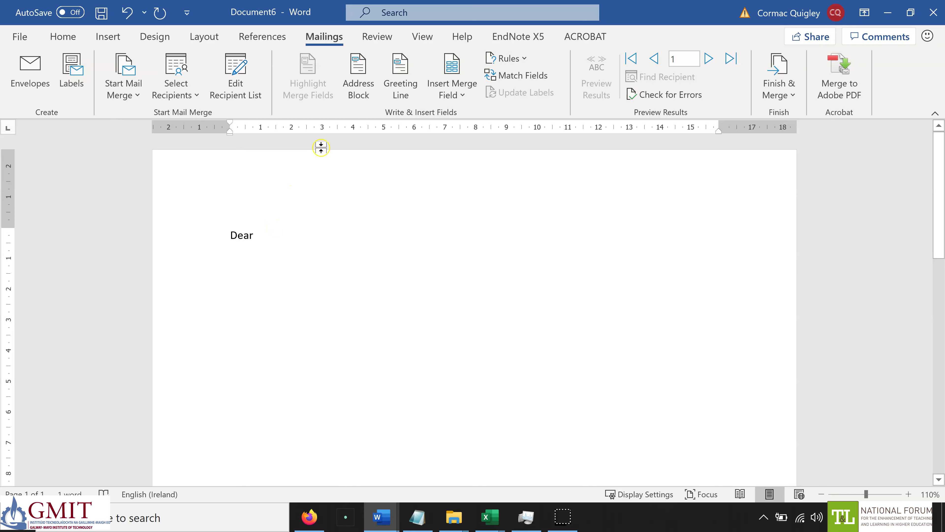
left_click(463, 91)
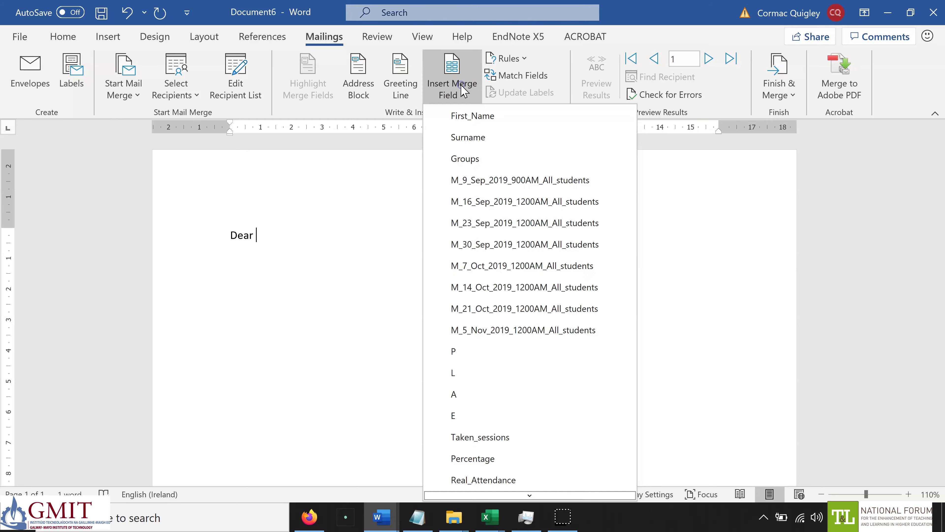
left_click(468, 116)
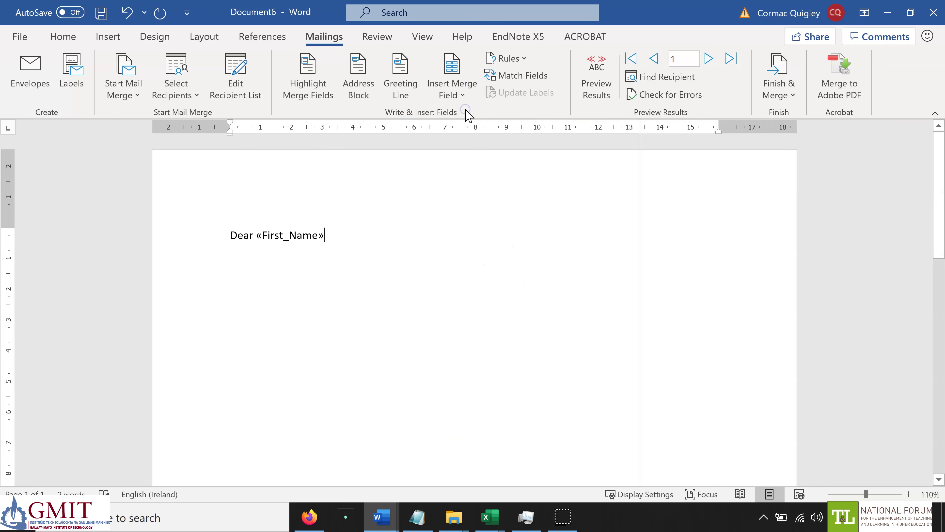
type(",  ")
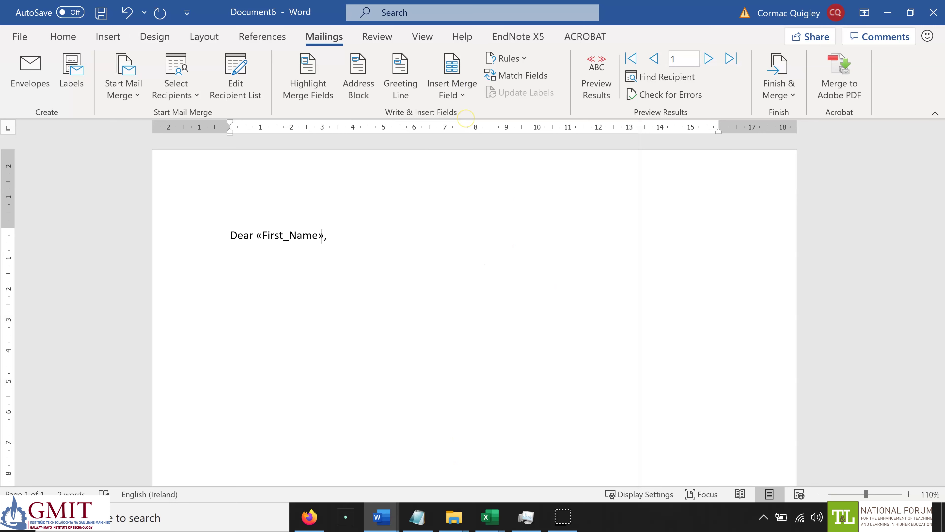
Step: Write "This is a feedback sheet. Here you can see your grades such as your" below the greeting, followed by the Total_Lab_Mark merge field
type("This is a feedback sheet. Here")
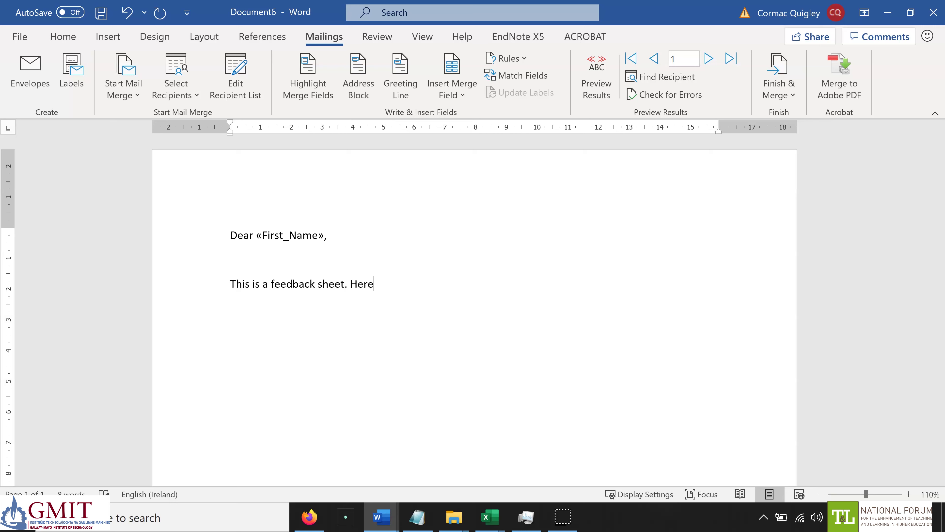
type(" you can see your")
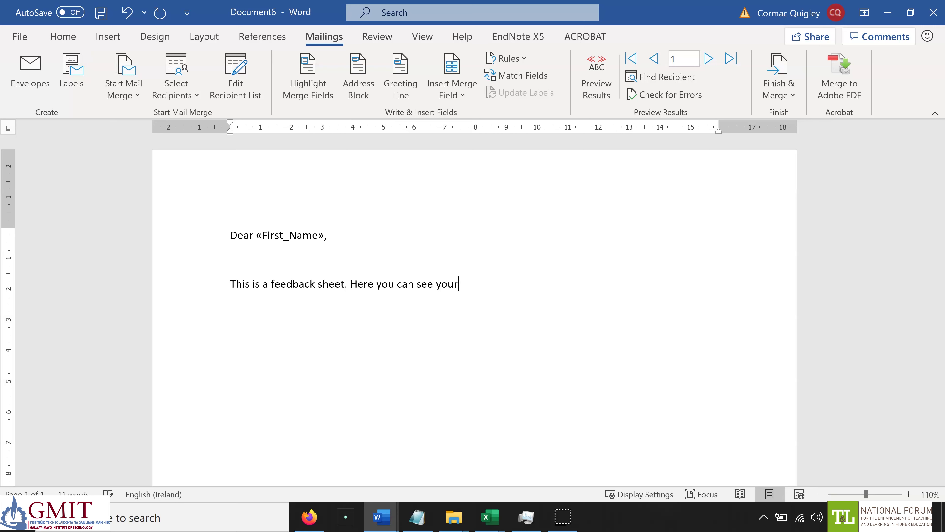
type(" grades such as you")
left_click(462, 92)
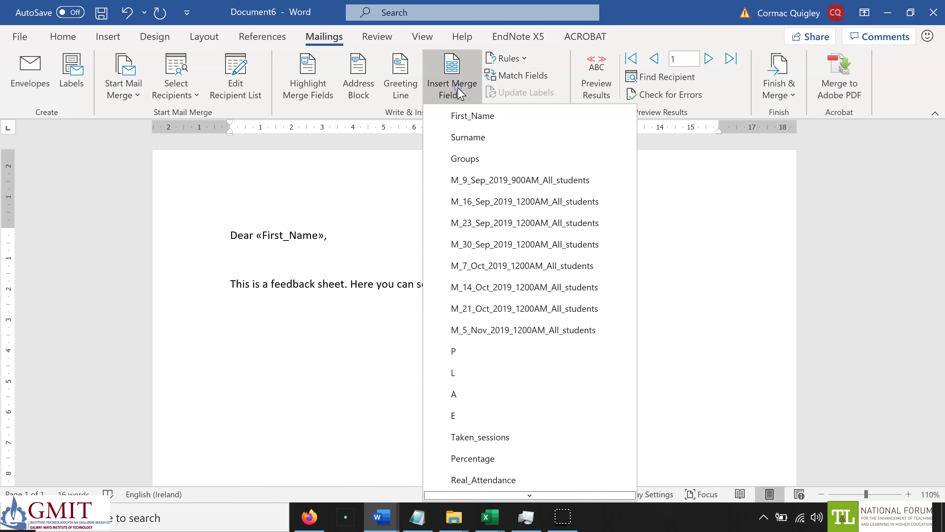
scroll(529, 496, "down", 3)
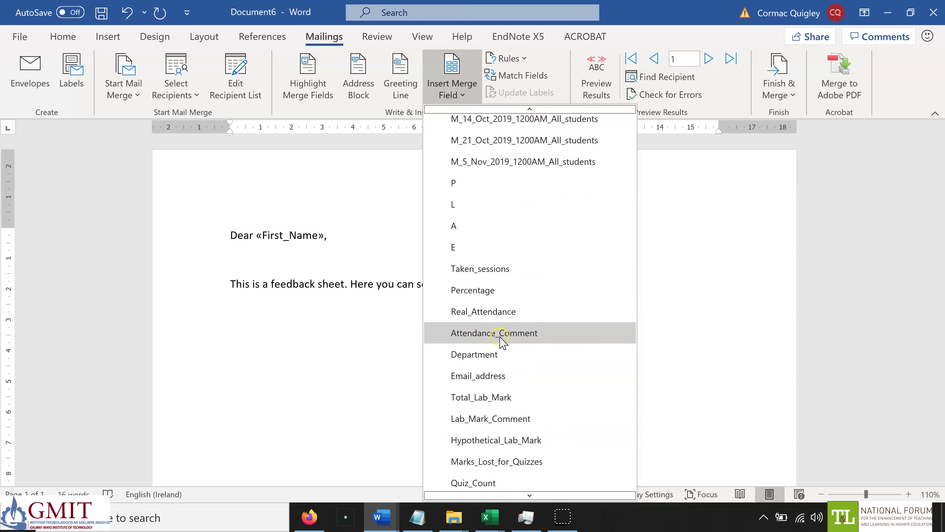
left_click(503, 398)
left_click(554, 284)
type("r")
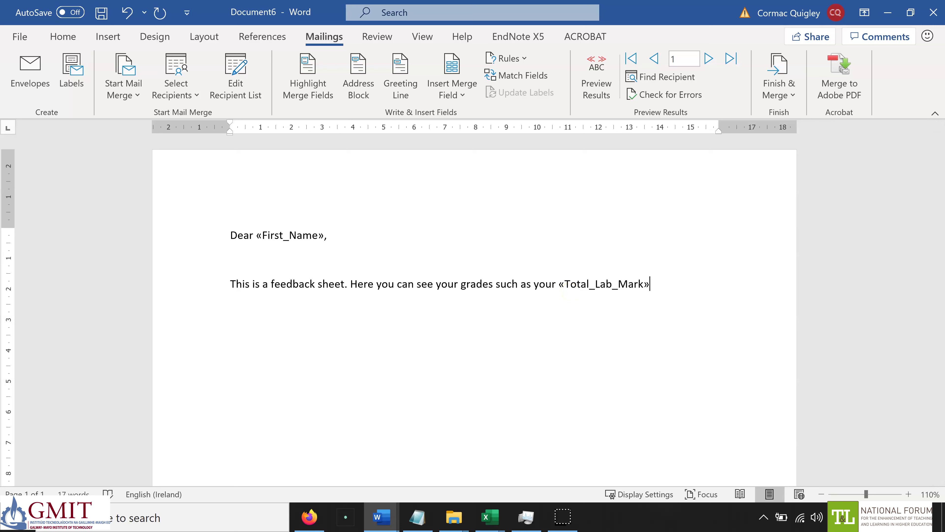
Step: Add "lab result for the first eight weeks which was" before the Total_Lab_Mark field and "%." after it
key("Left")
key("Left")
key("Left")
key("Left")
key("Left")
key("Left")
key("Left")
key("Left")
key("Left")
key("Left")
key("Left")
key("Left")
key("Left")
key("Left")
key("Left")
key("Left")
key("Left")
key("Left")
key("Left")
key("Left")
type("lab result for")
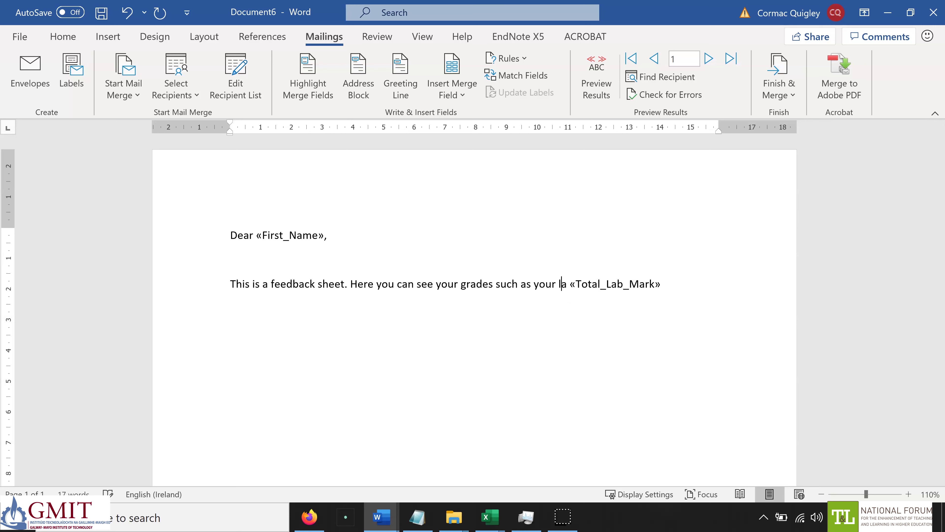
type(" the firs")
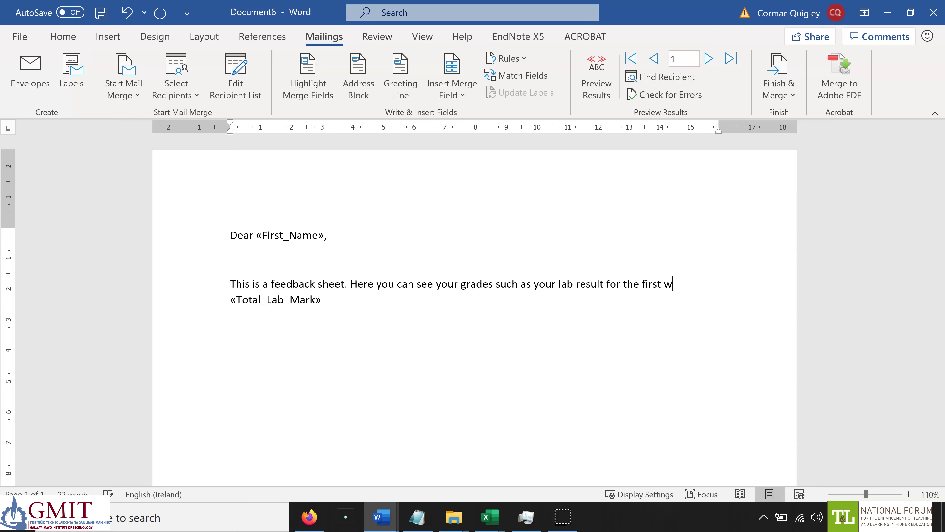
type("t eight weeks which was")
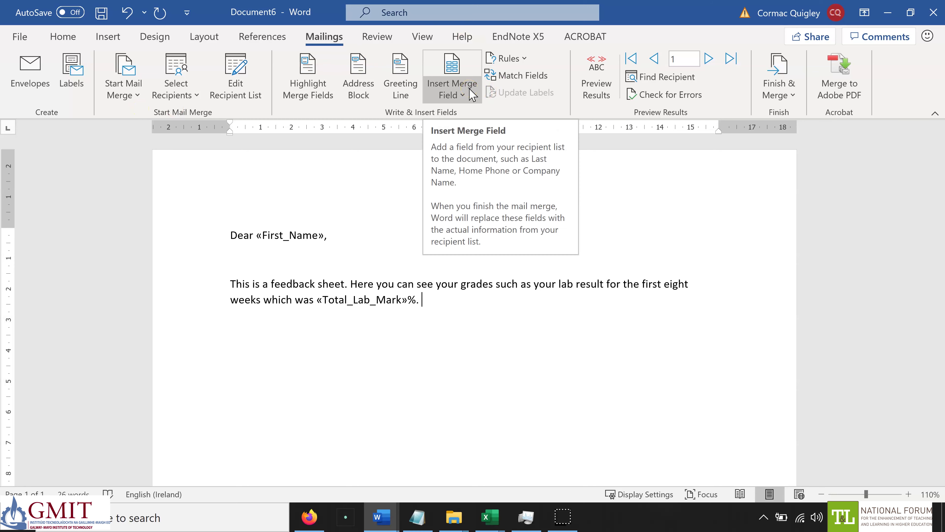
Step: Insert the Lab_Mark_Comment merge field at the end of the lab result paragraph
left_click(450, 93)
scroll(530, 495, "down", 6)
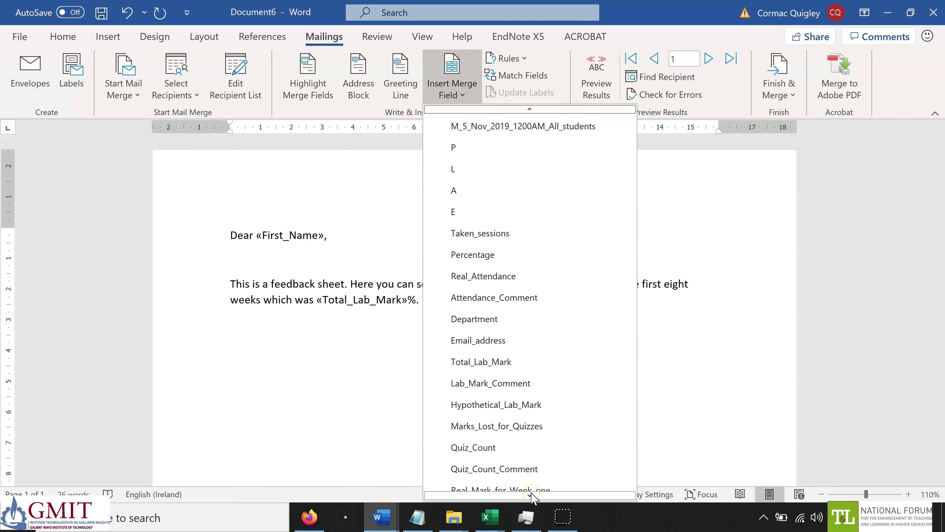
left_click(521, 217)
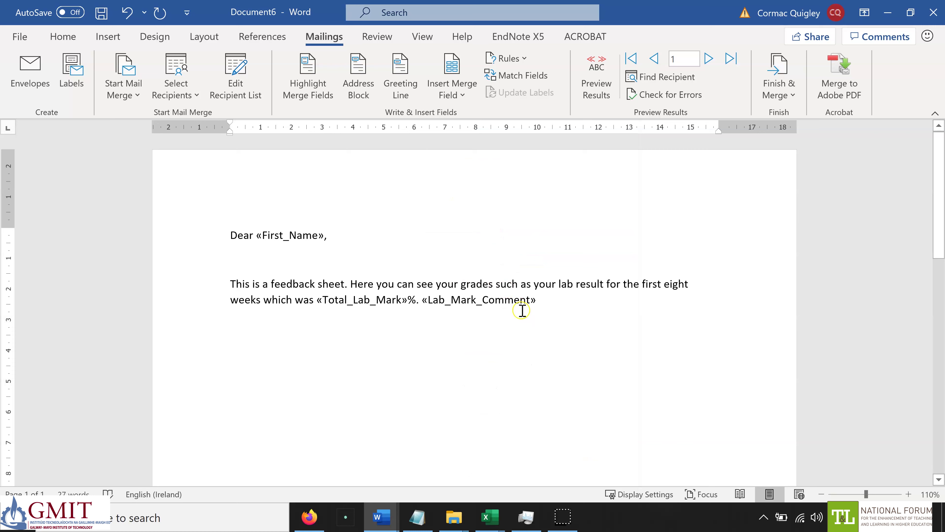
Step: Add a separate paragraph reading "Attendance for the first 8 labs was" with the Real_Attendance merge field followed by "%."
key("Return")
key("Return")
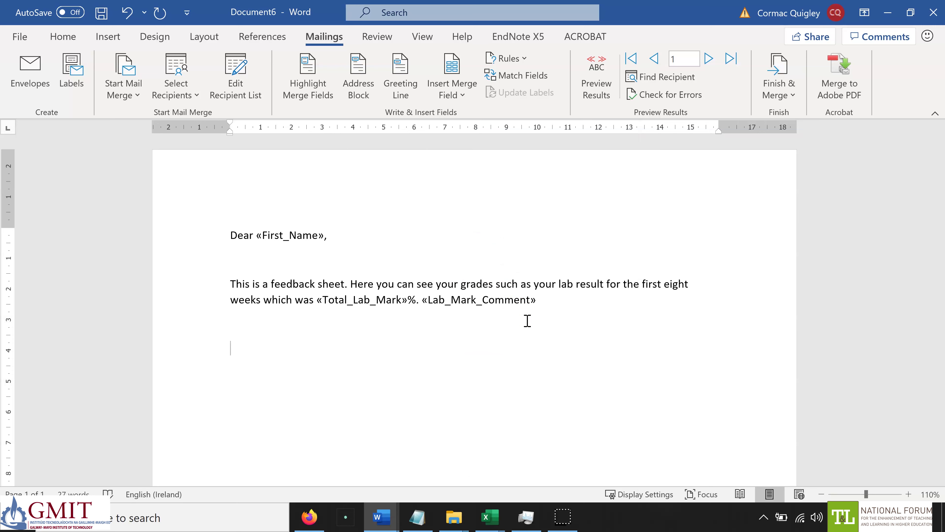
type("Attenance")
key("BackSpace")
key("BackSpace")
key("BackSpace")
type("dance for the first 8 labs was")
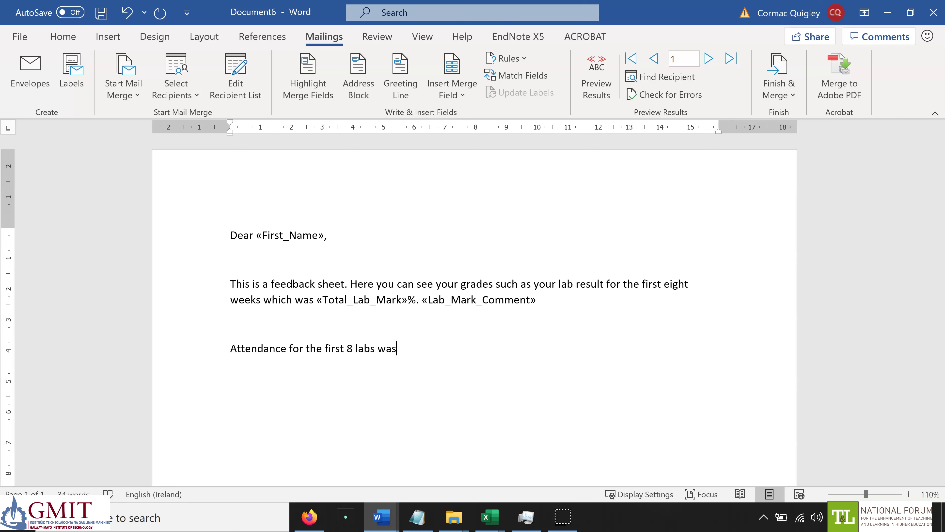
left_click(452, 90)
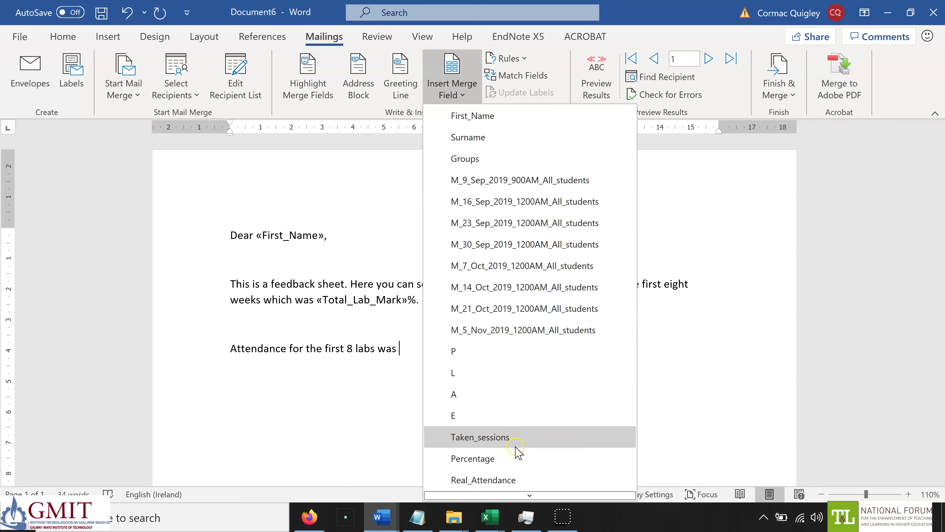
scroll(521, 480, "down", 2)
left_click(503, 355)
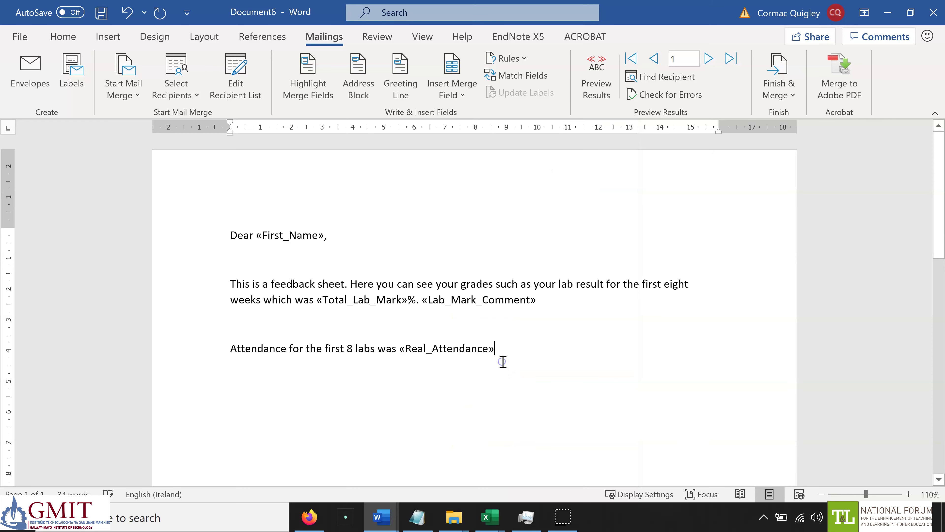
type(".")
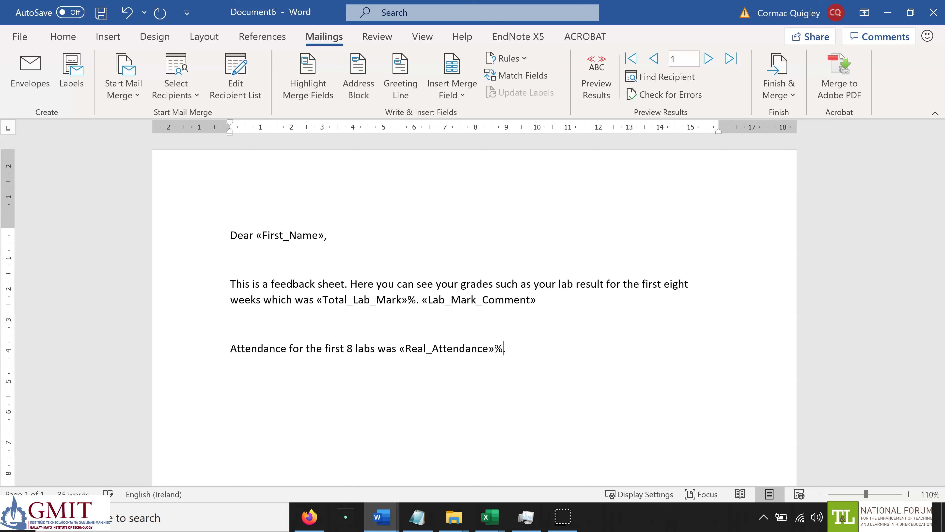
Step: Insert the Attendance_Comment merge field at the end of the attendance paragraph
left_click(451, 93)
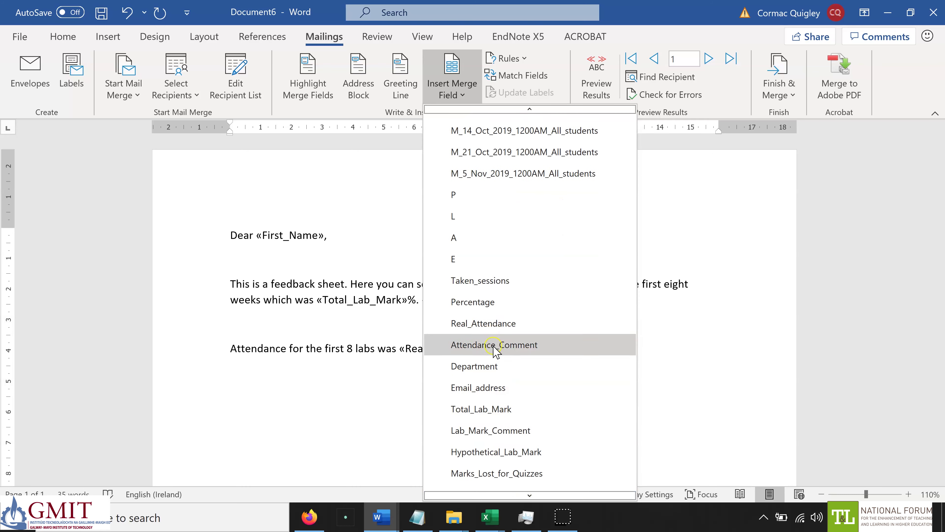
left_click(497, 346)
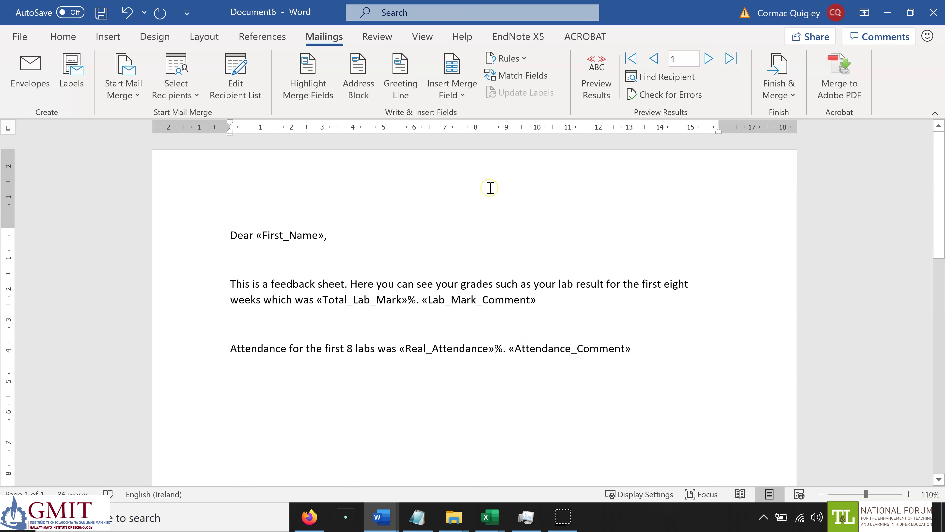
Step: Add a line above the greeting with the First_Name and Surname merge fields separated by a space
key("Return")
left_click(451, 94)
left_click(464, 116)
left_click(451, 94)
left_click(467, 135)
key("Left")
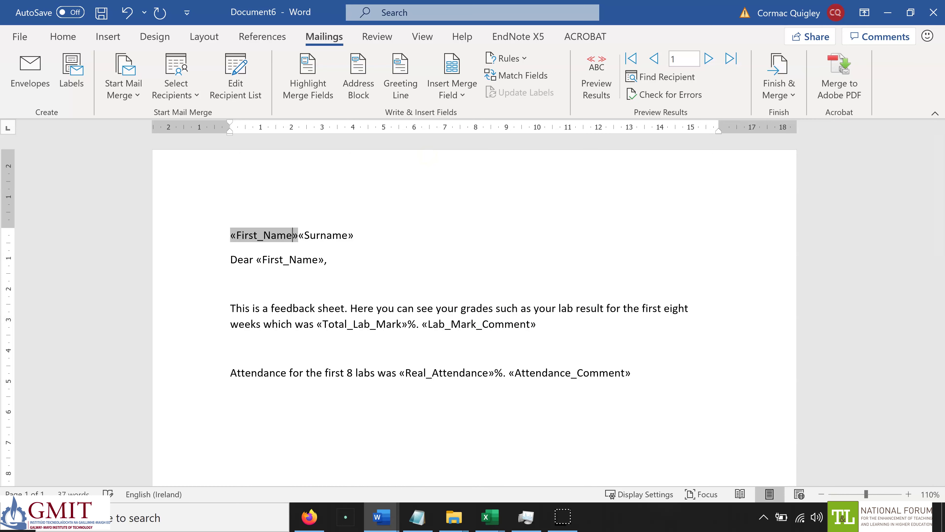
Step: Insert the Groups and Email_address merge fields, spaced apart from the name, on the line above the greeting
left_click(455, 91)
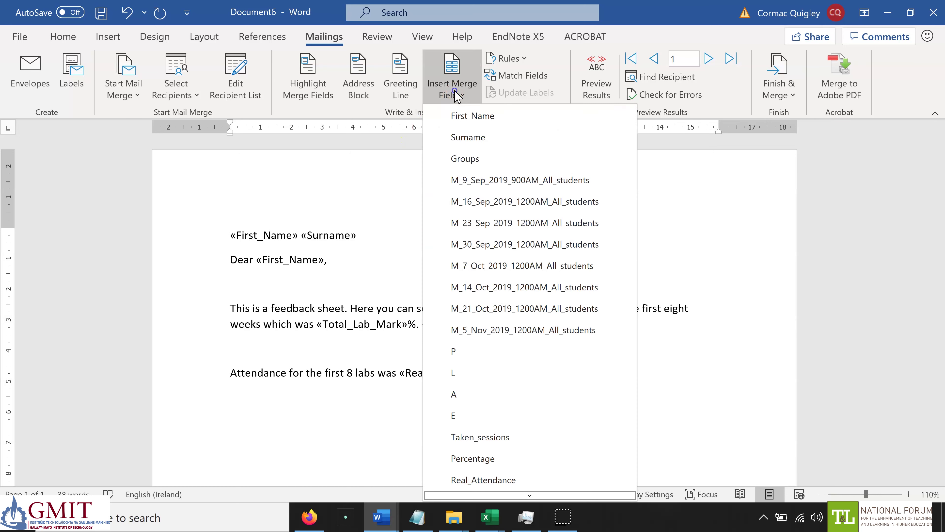
left_click(480, 159)
left_click(452, 89)
scroll(536, 495, "down", 3)
scroll(536, 495, "down", 1)
left_click(495, 364)
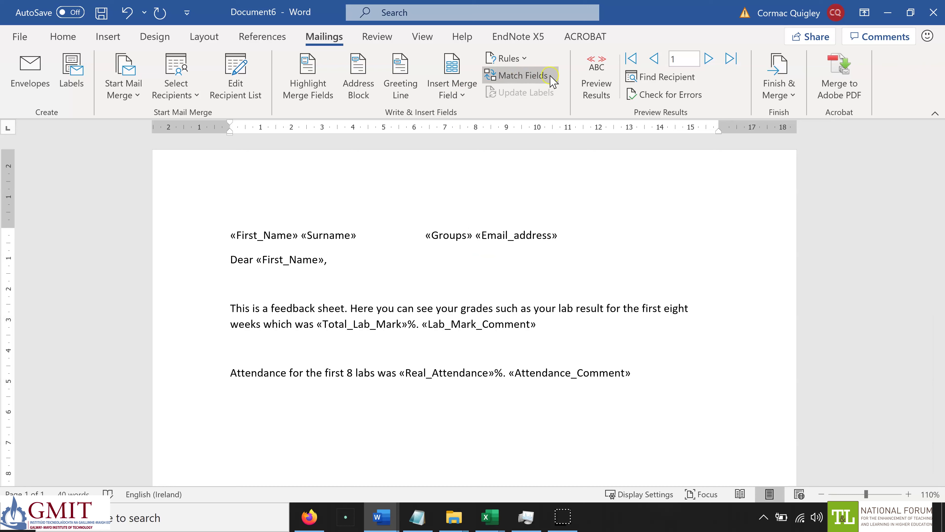
Step: Preview the merge results and open the field code of the Total_Lab_Mark field for editing
left_click(596, 69)
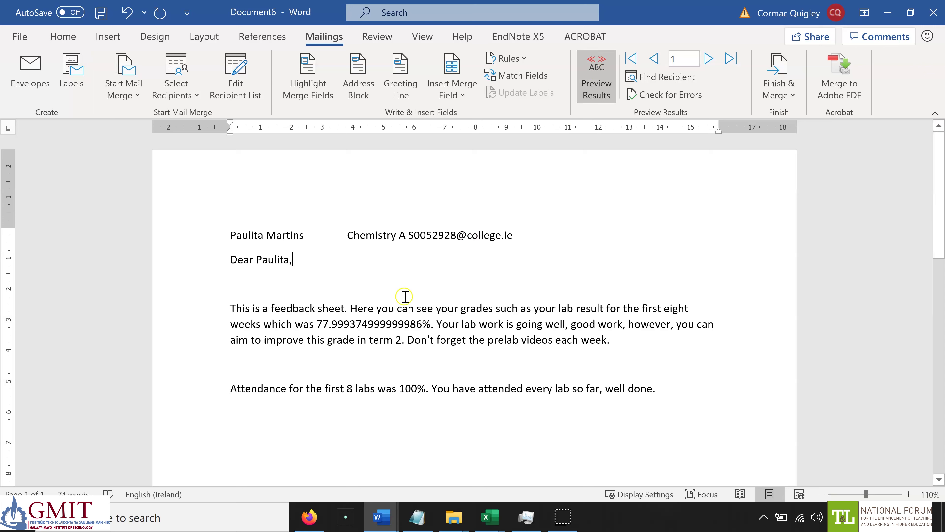
left_click(407, 324)
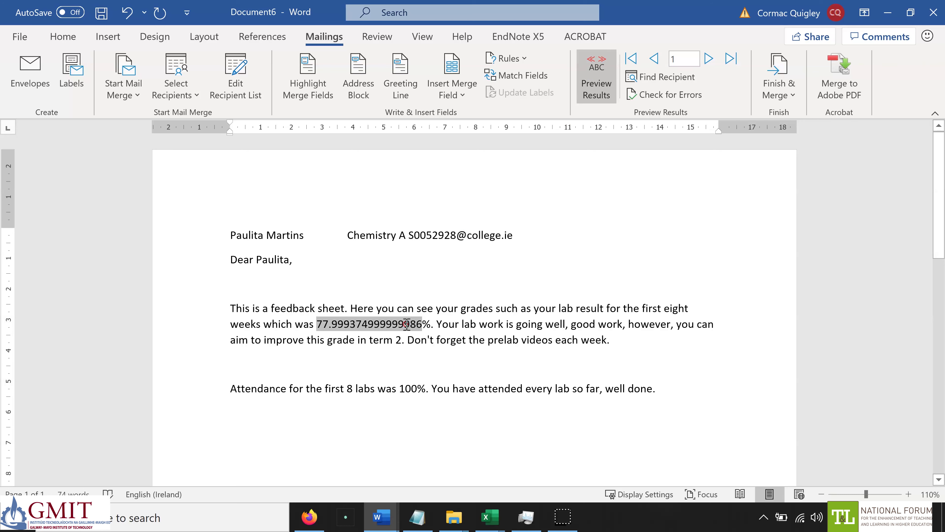
right_click(407, 323)
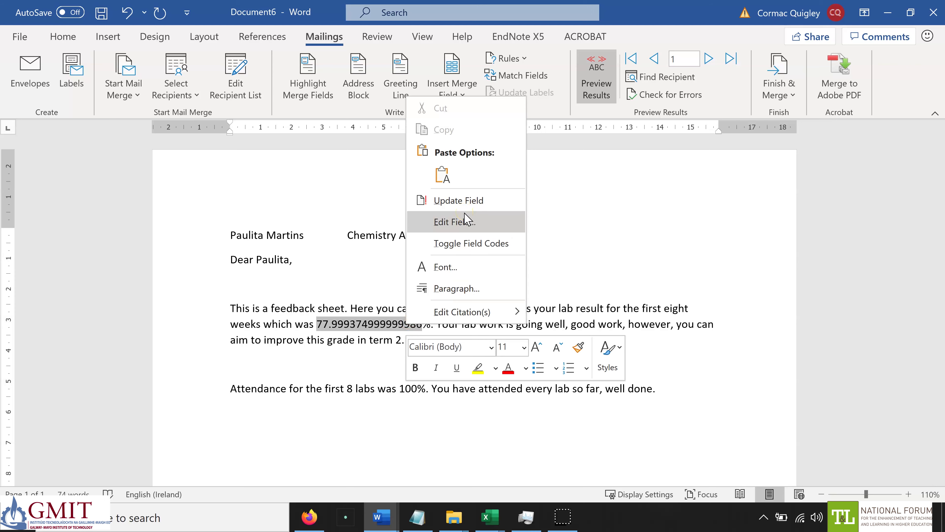
left_click(466, 222)
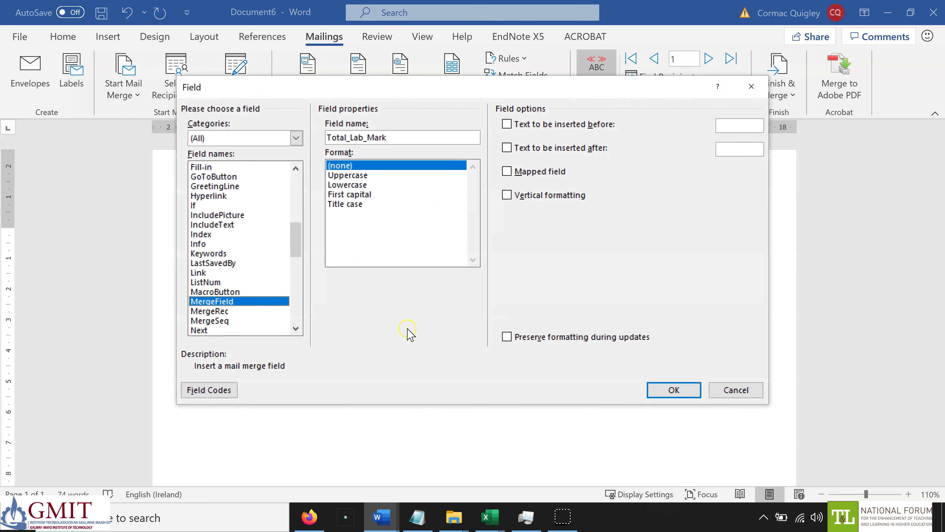
left_click(231, 390)
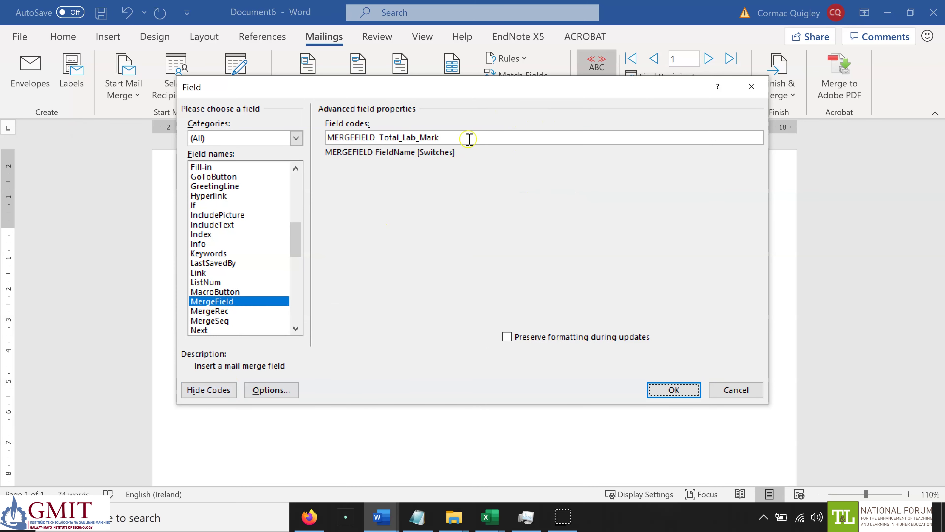